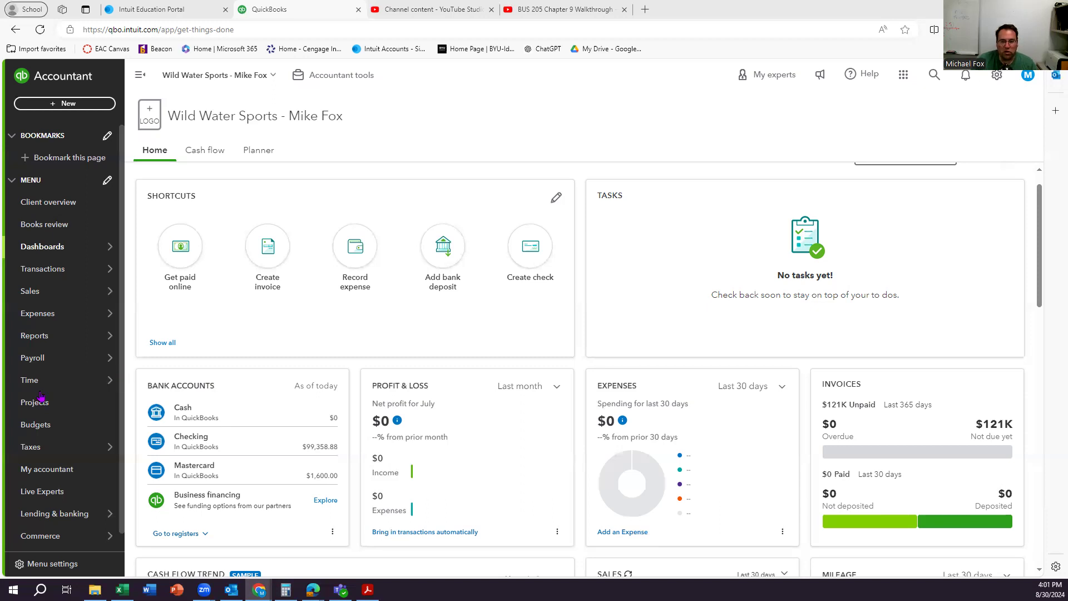
Find the Profit and Loss report by searching the standard reports for "profit" and open it.
mouse_move(81, 341)
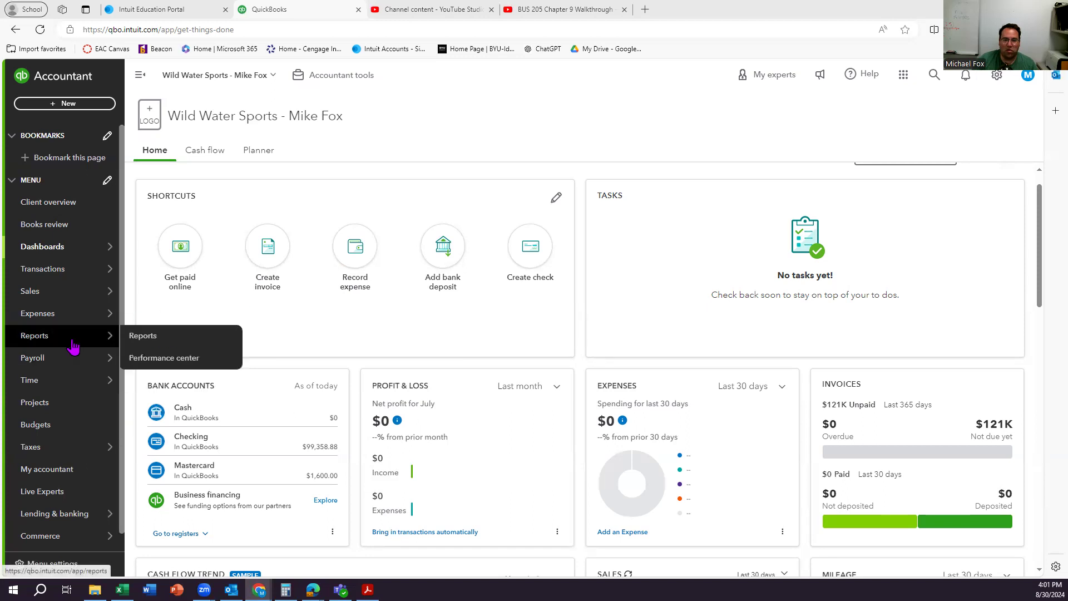
left_click(140, 341)
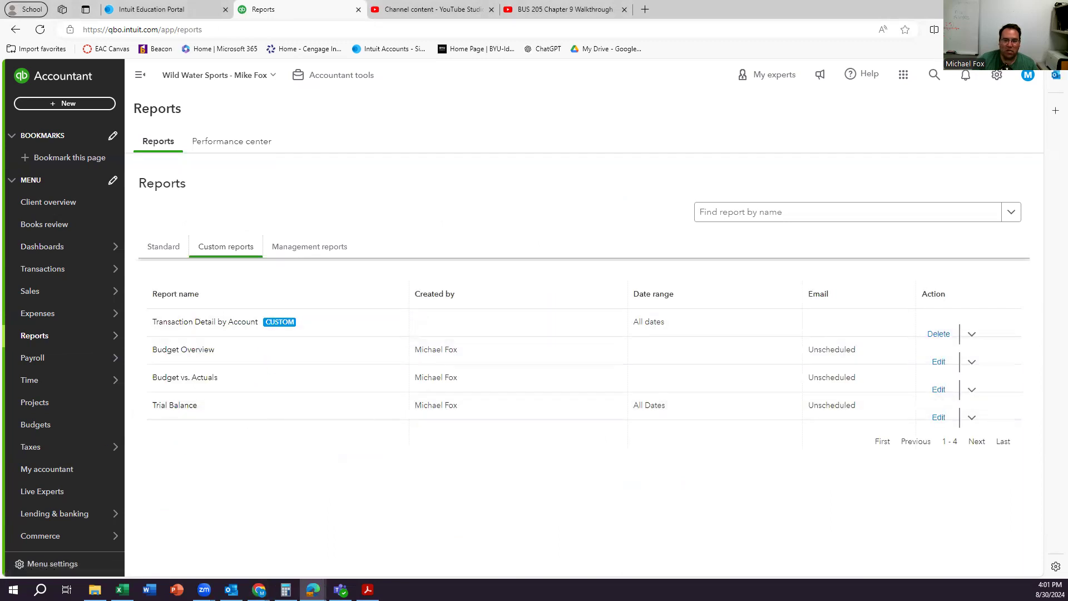
left_click(169, 251)
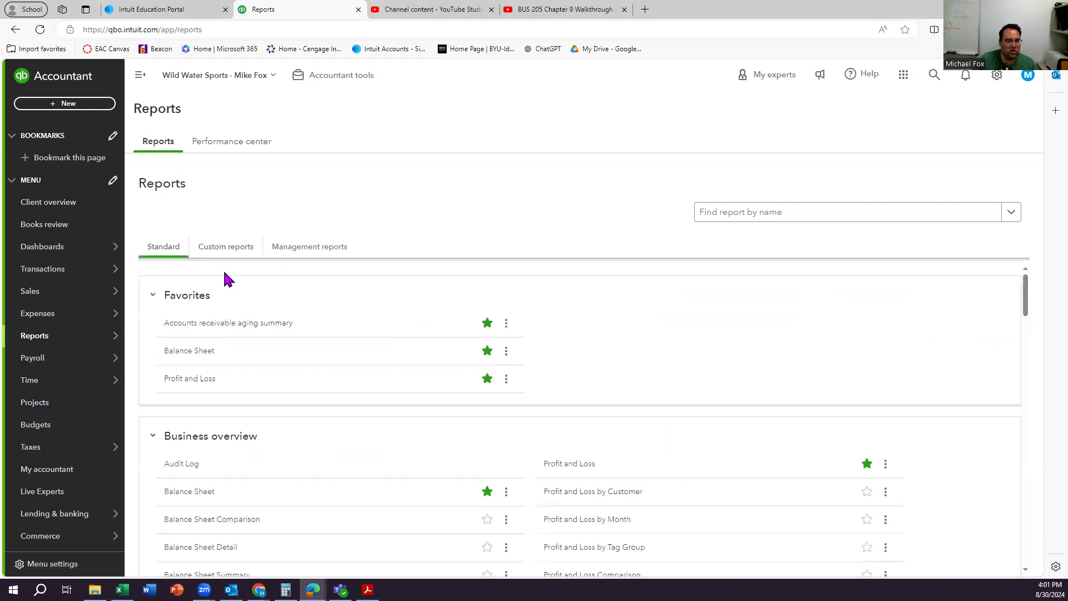
left_click(715, 217)
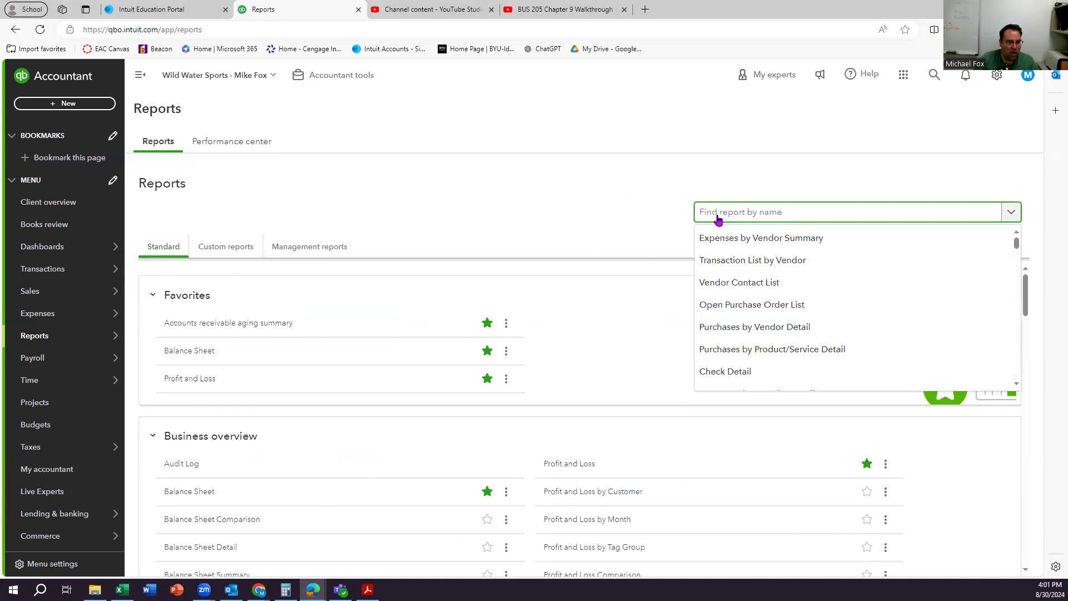
type("profit")
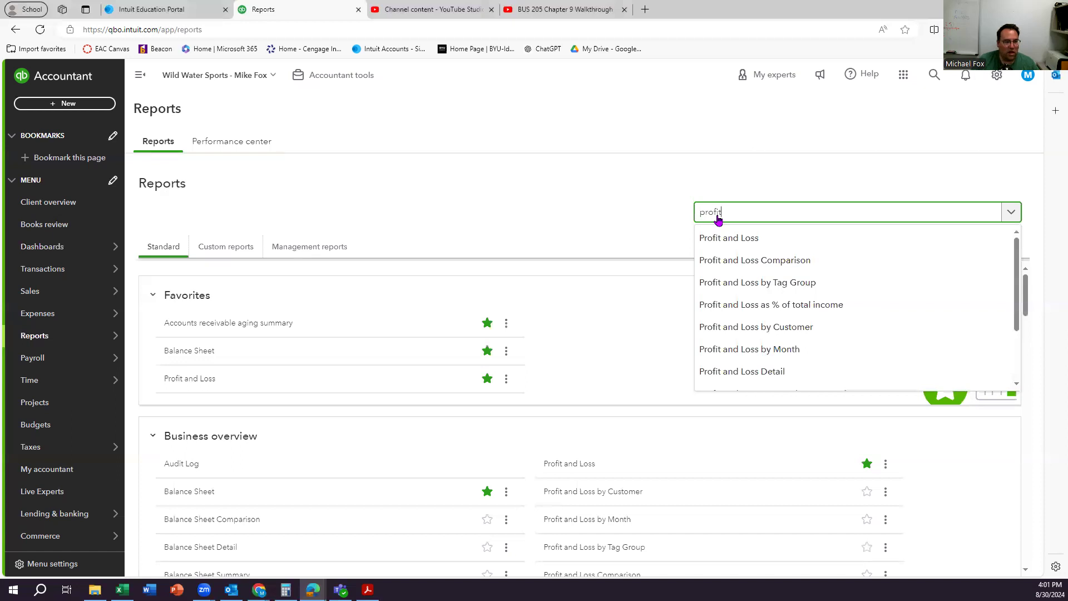
left_click(740, 239)
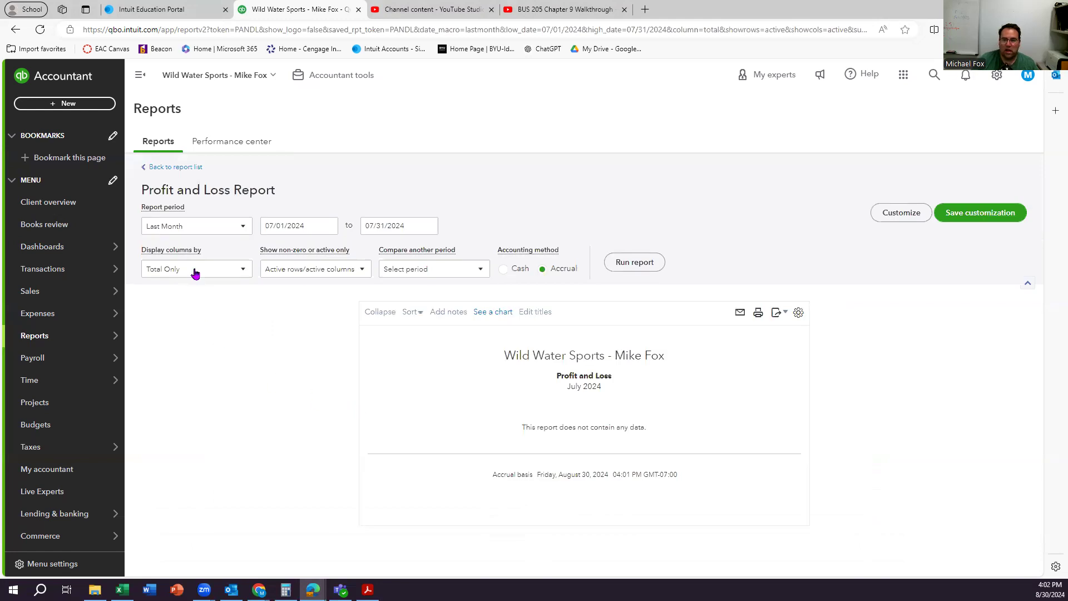
Run the Profit and Loss report for the custom period 01/01/2027 to 01/31/2027.
left_click(202, 229)
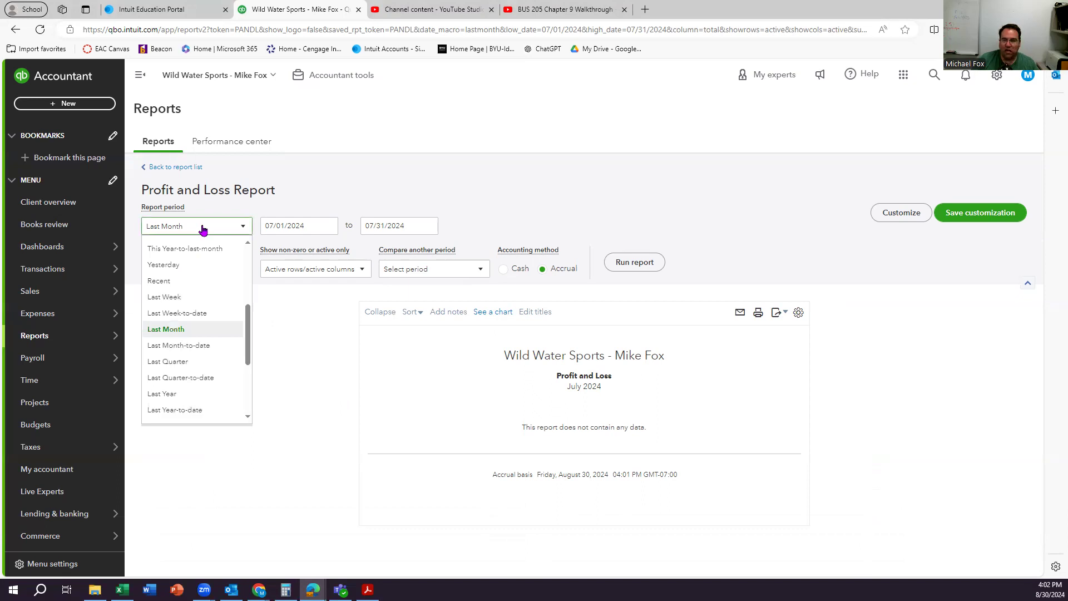
left_click(262, 224)
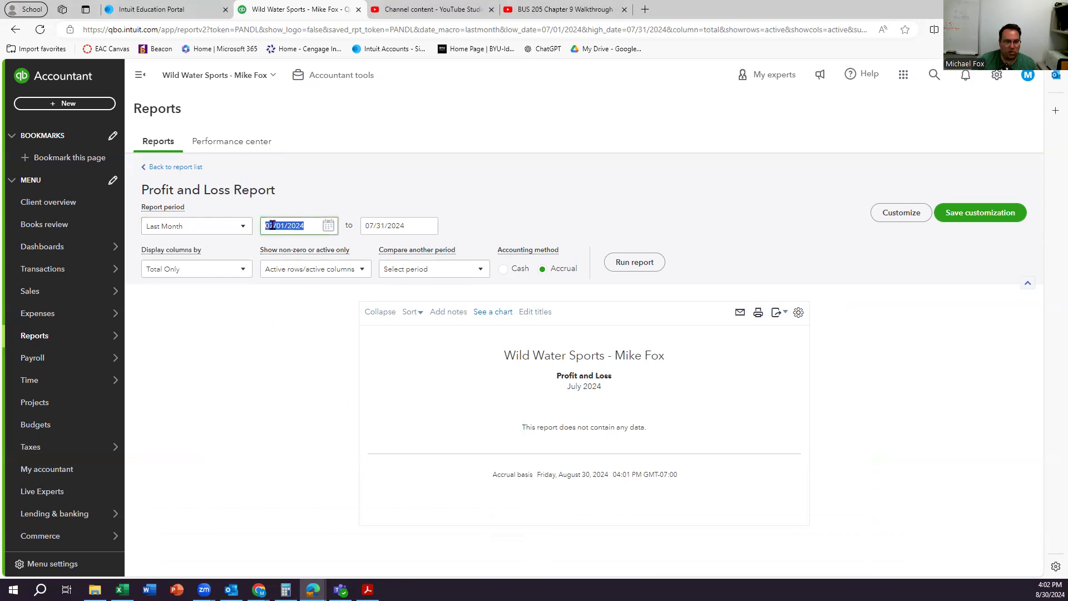
type("1")
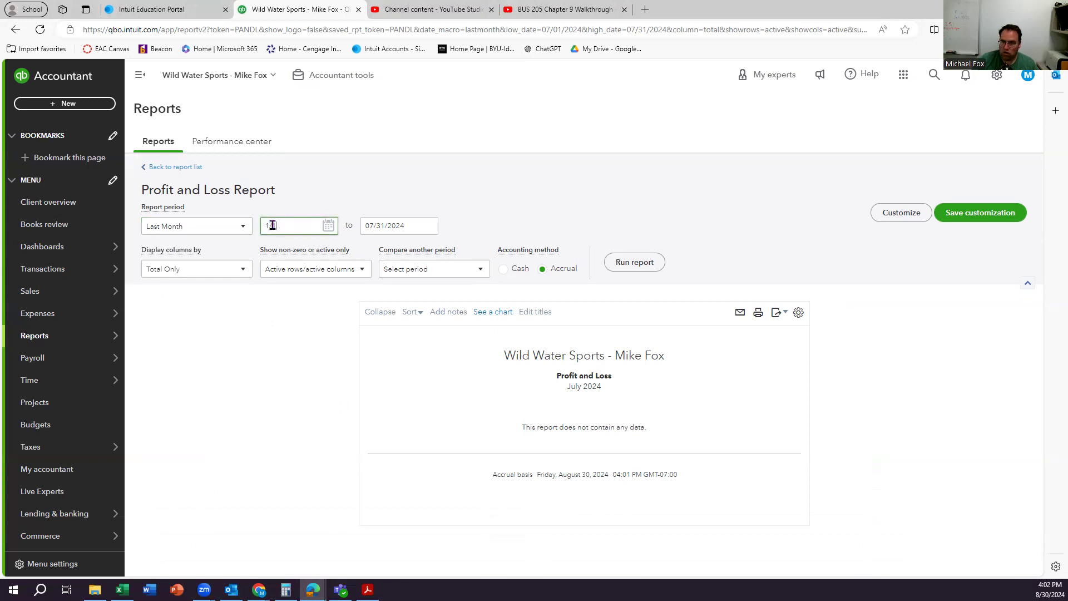
type("/1/2027")
left_click(387, 227)
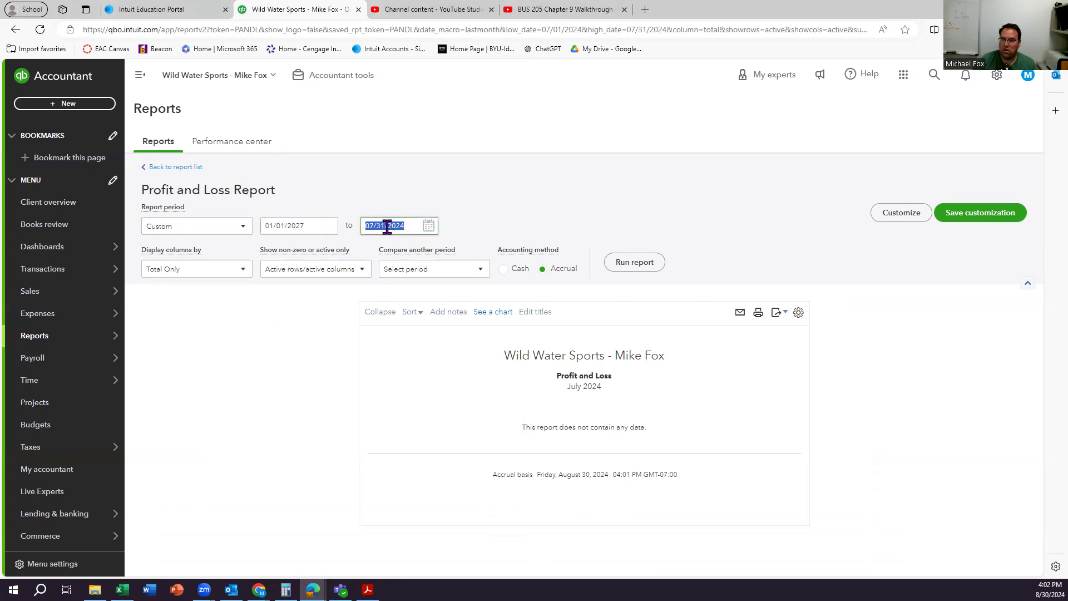
type("1")
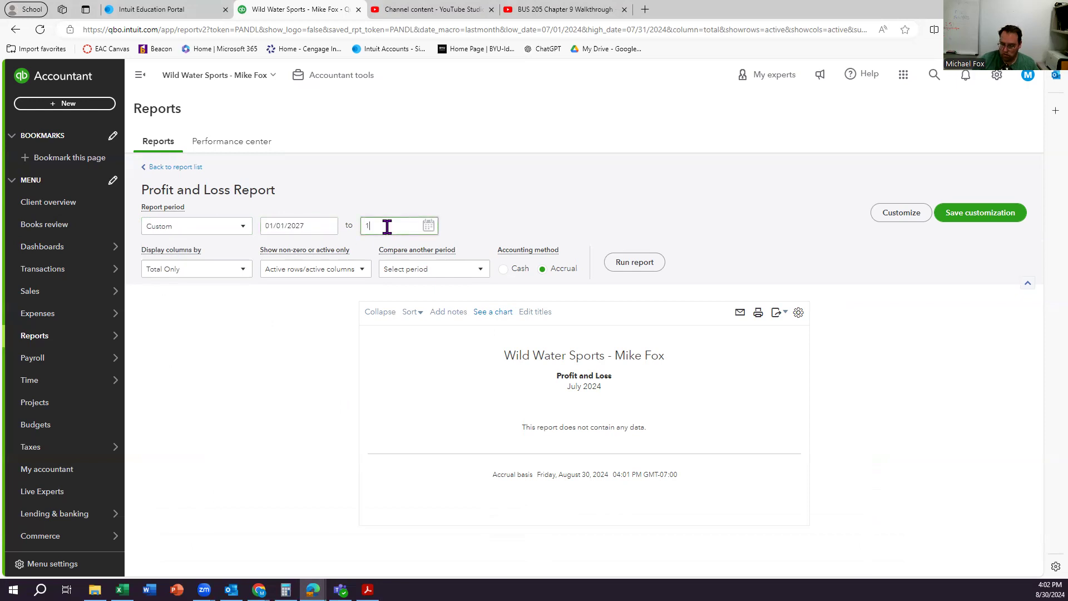
type("/31/2027")
left_click(470, 213)
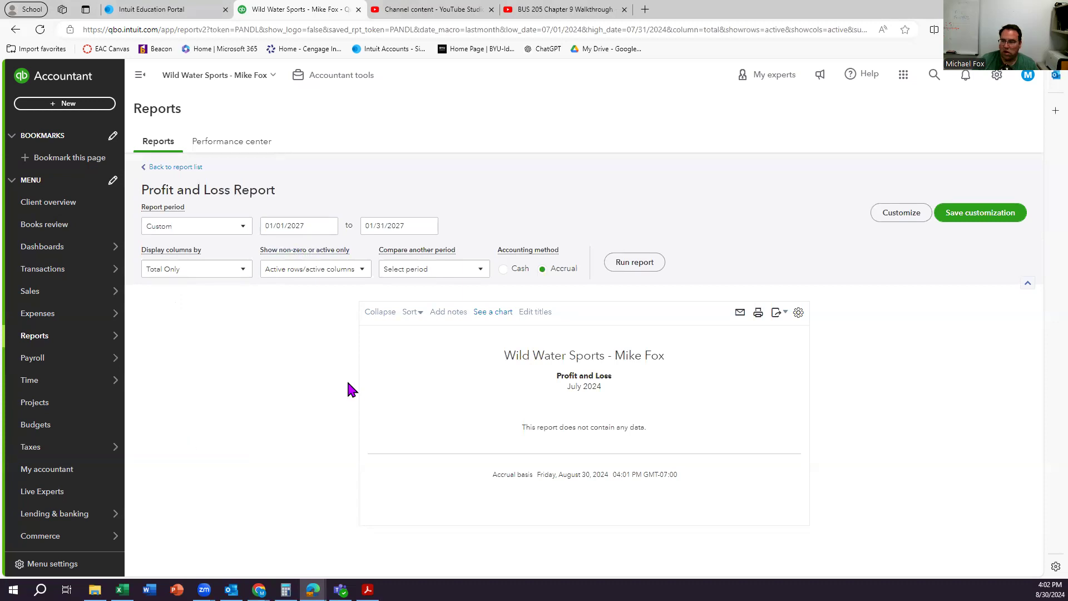
left_click(650, 266)
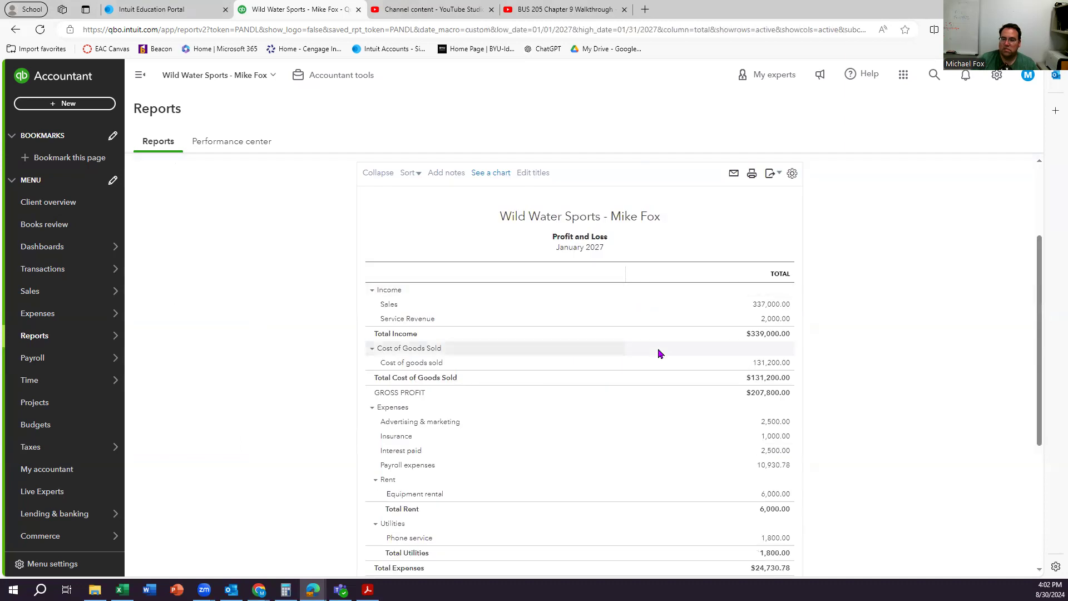
Collapse the sub-account detail in the January 2027 Profit and Loss report and review the statement from income to net income.
scroll(689, 319, "down", 2)
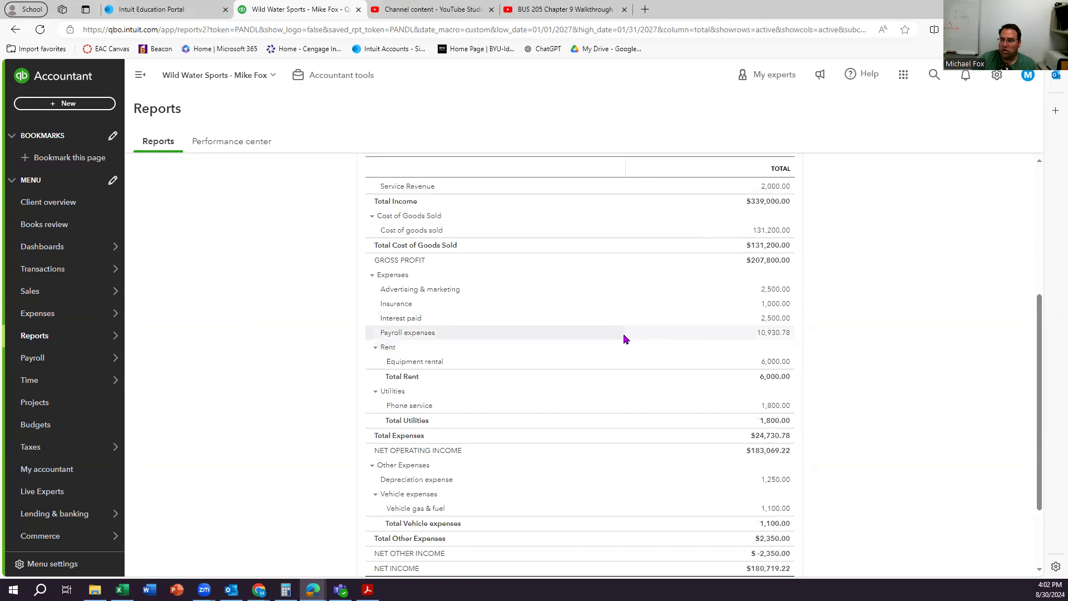
scroll(618, 336, "up", 1)
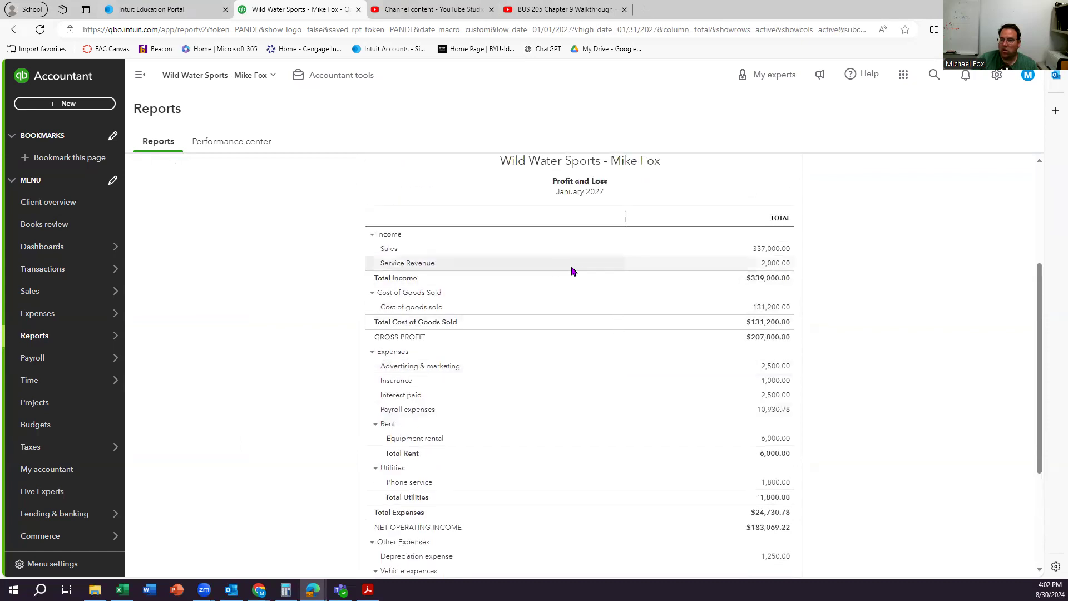
scroll(571, 268, "down", 2)
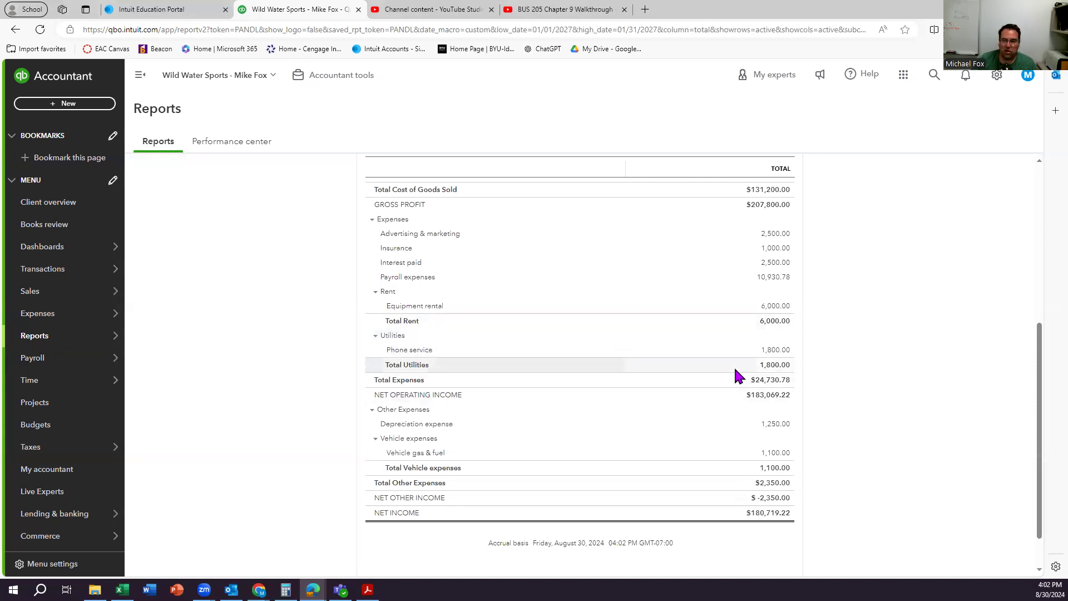
scroll(733, 366, "up", 6)
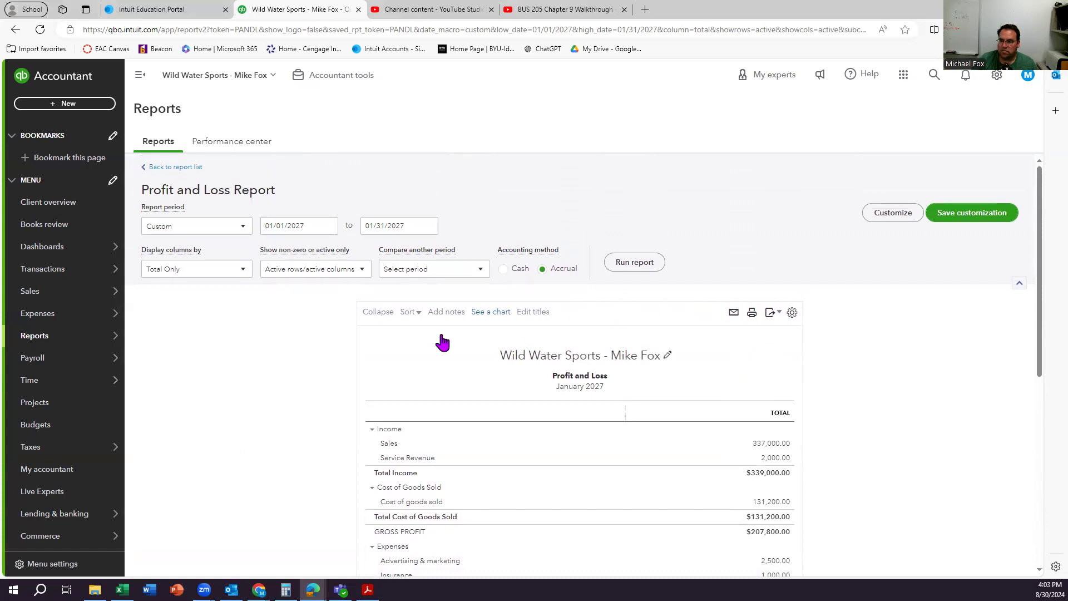
left_click(368, 312)
scroll(367, 319, "down", 3)
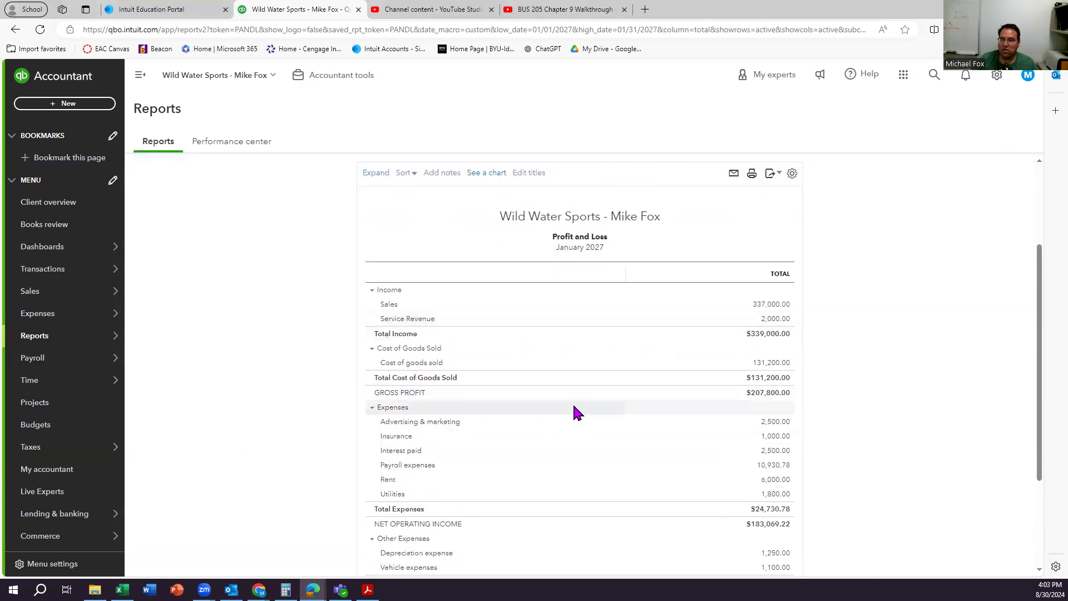
scroll(576, 402, "down", 3)
scroll(576, 402, "up", 1)
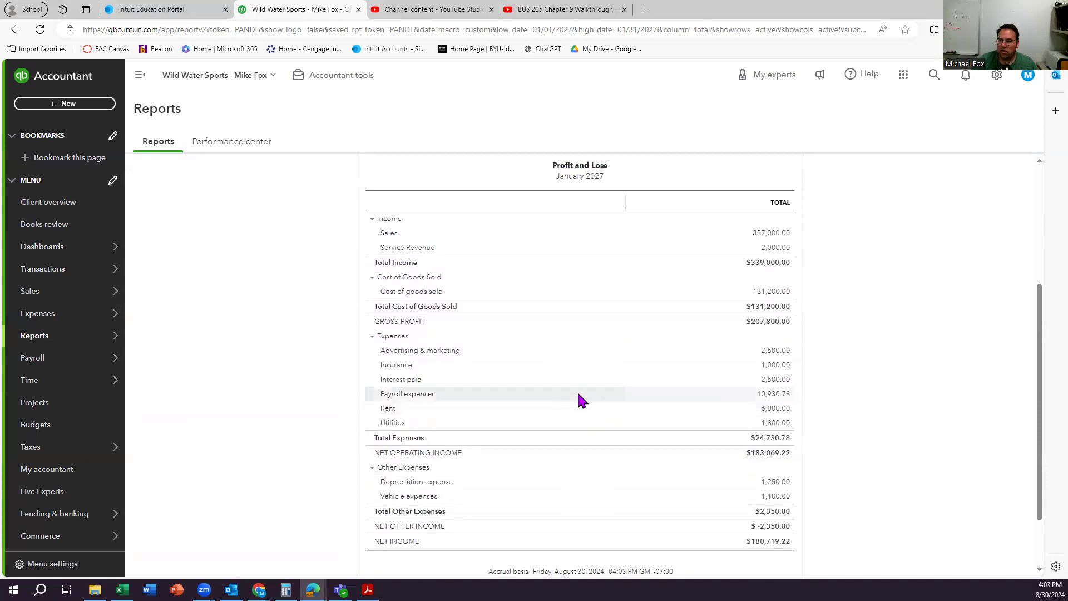
scroll(415, 273, "up", 1)
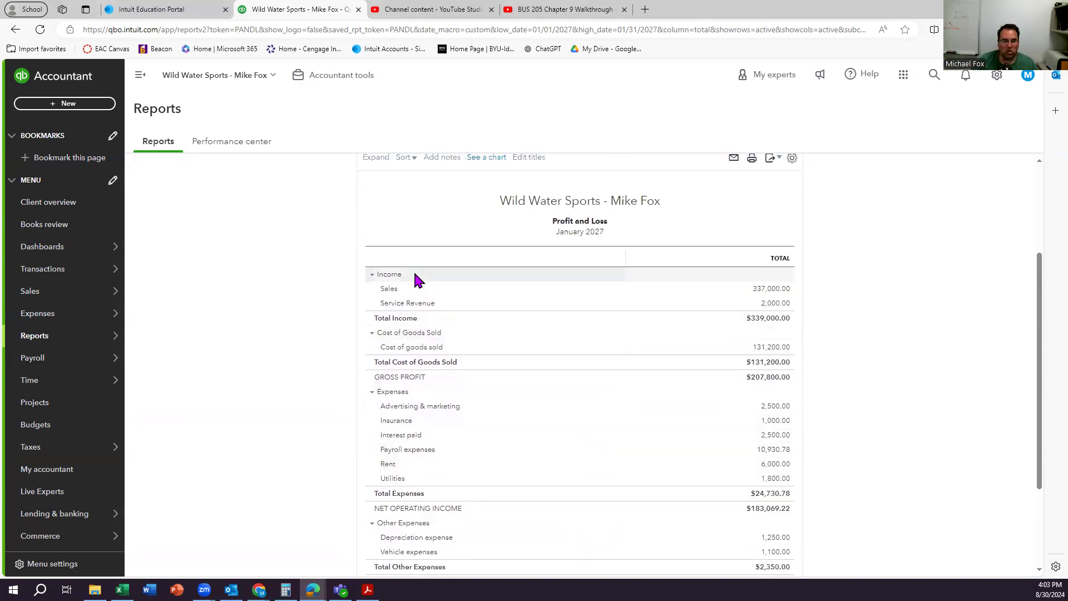
scroll(417, 279, "down", 1)
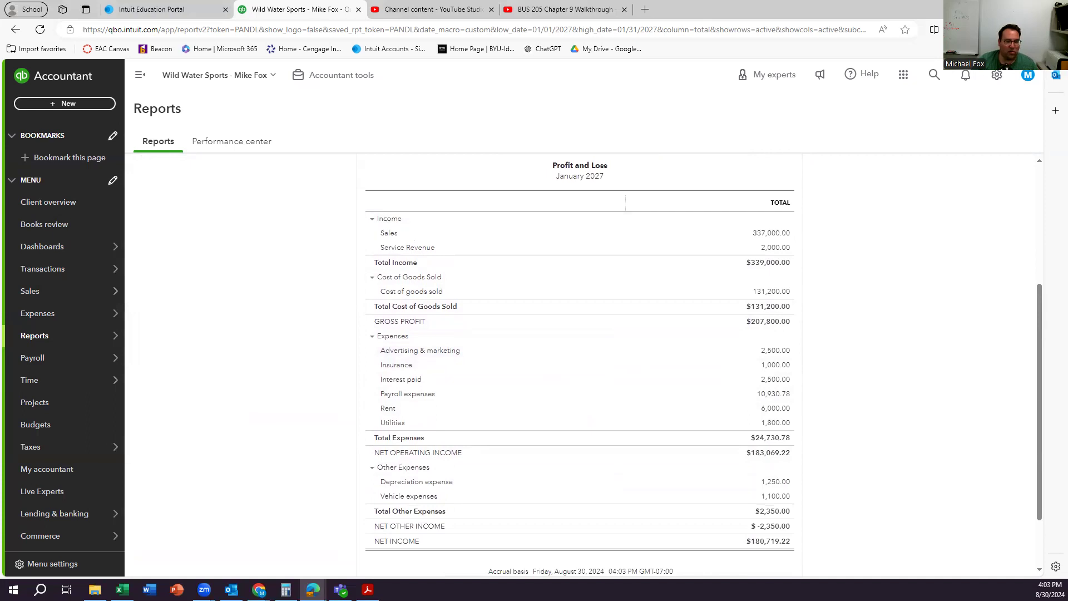
Drill into the Sales amount's transactions and view invoice 1002 for Performance Rentals, including its product lines.
mouse_move(195, 328)
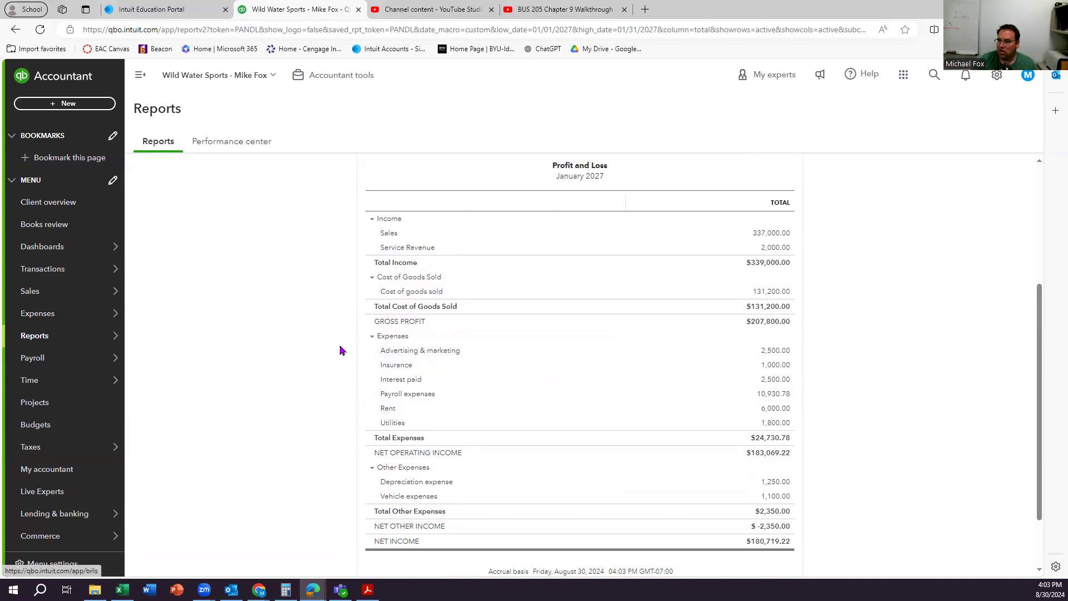
left_click(773, 235)
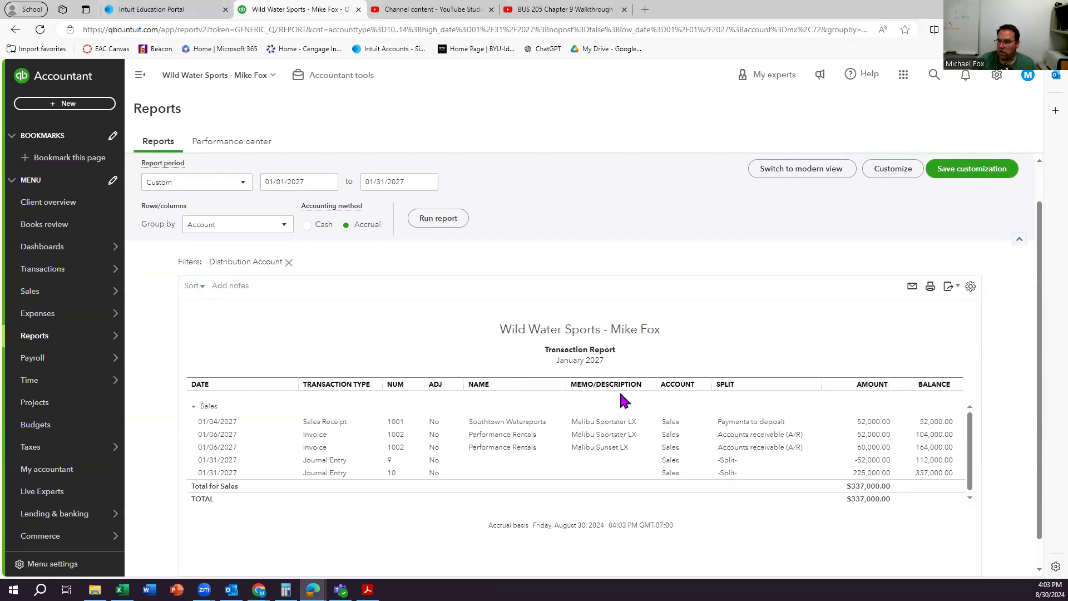
left_click(522, 436)
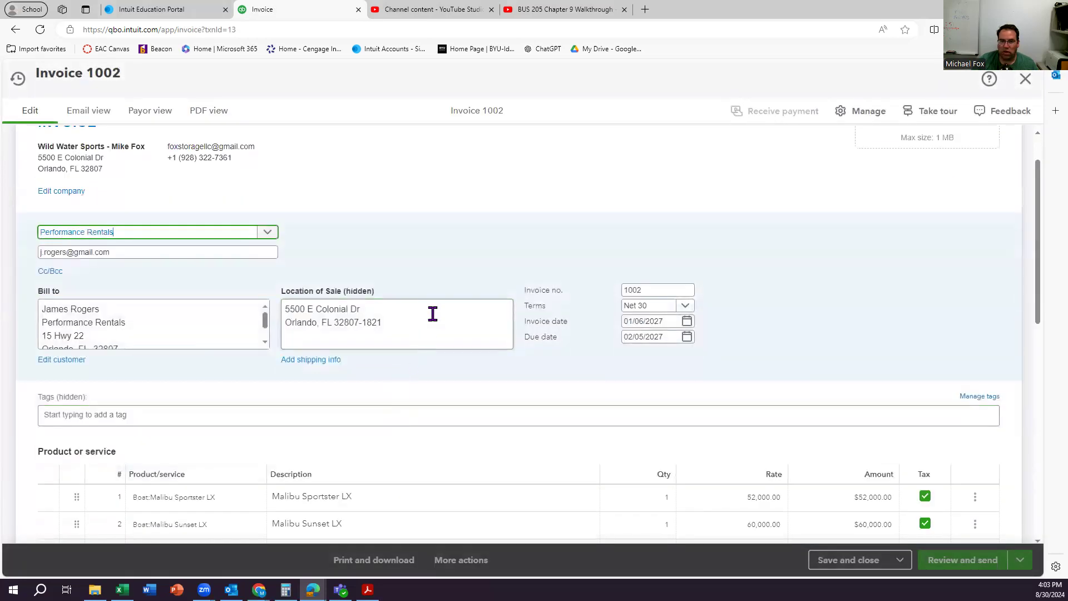
scroll(445, 262, "down", 1)
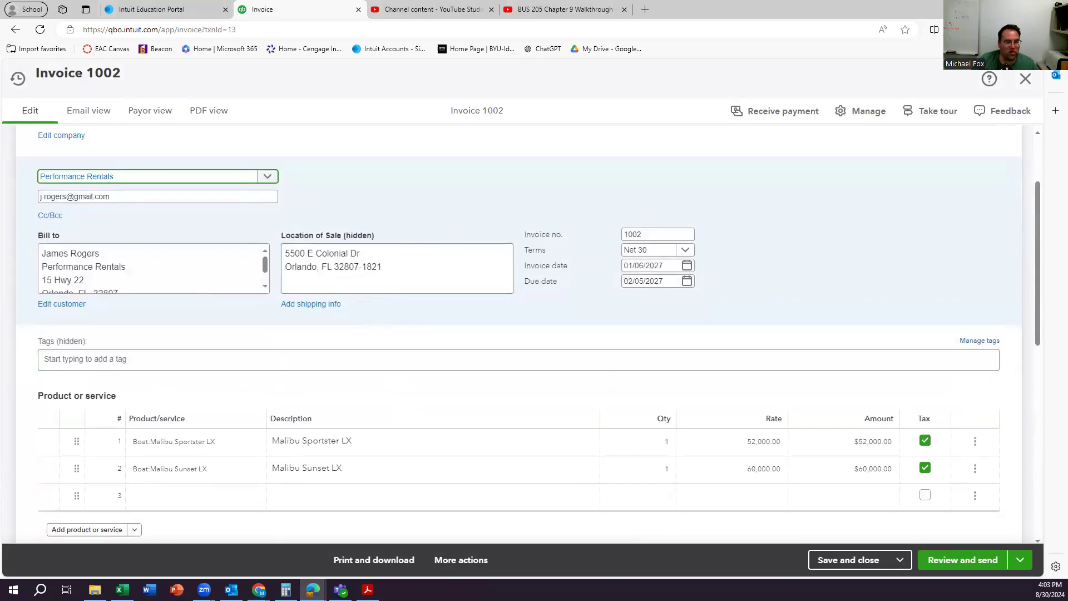
scroll(710, 240, "up", 2)
Close the invoice and return from the Sales transaction report to the Profit and Loss summary.
left_click(1026, 79)
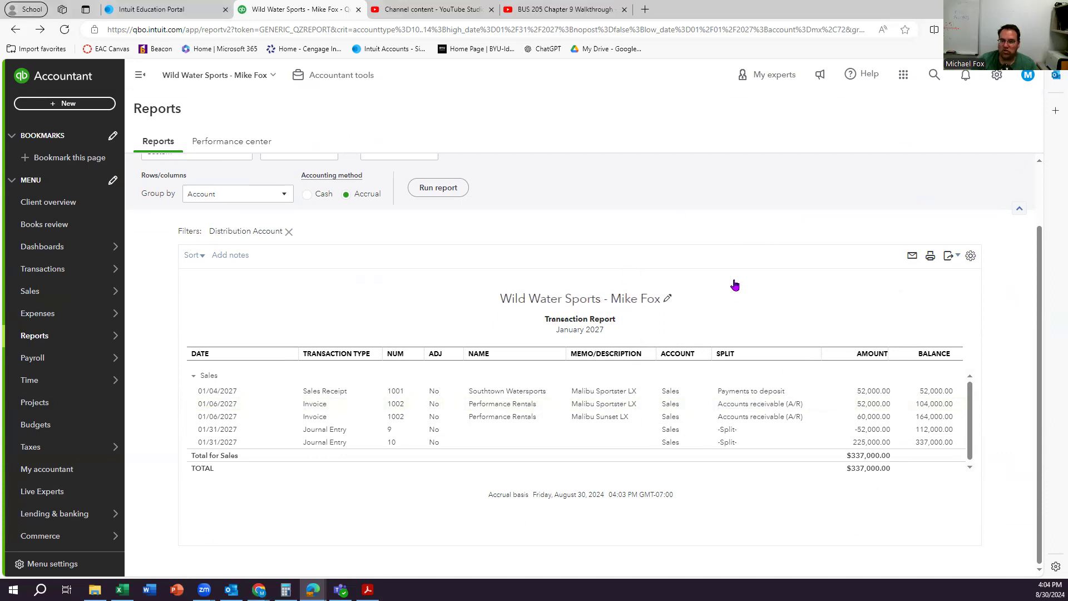
scroll(735, 285, "up", 2)
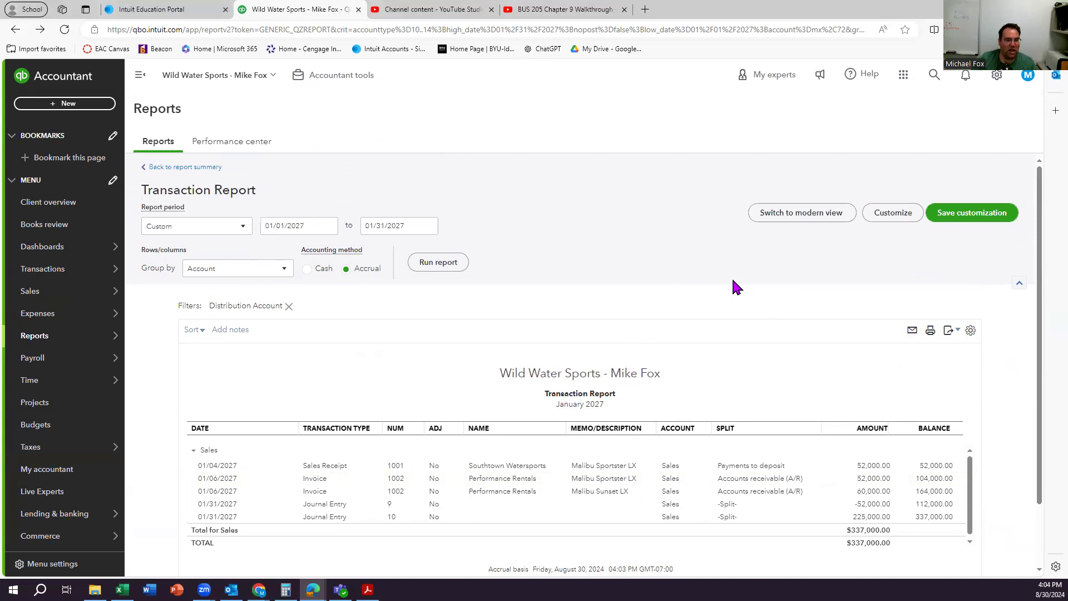
left_click(206, 171)
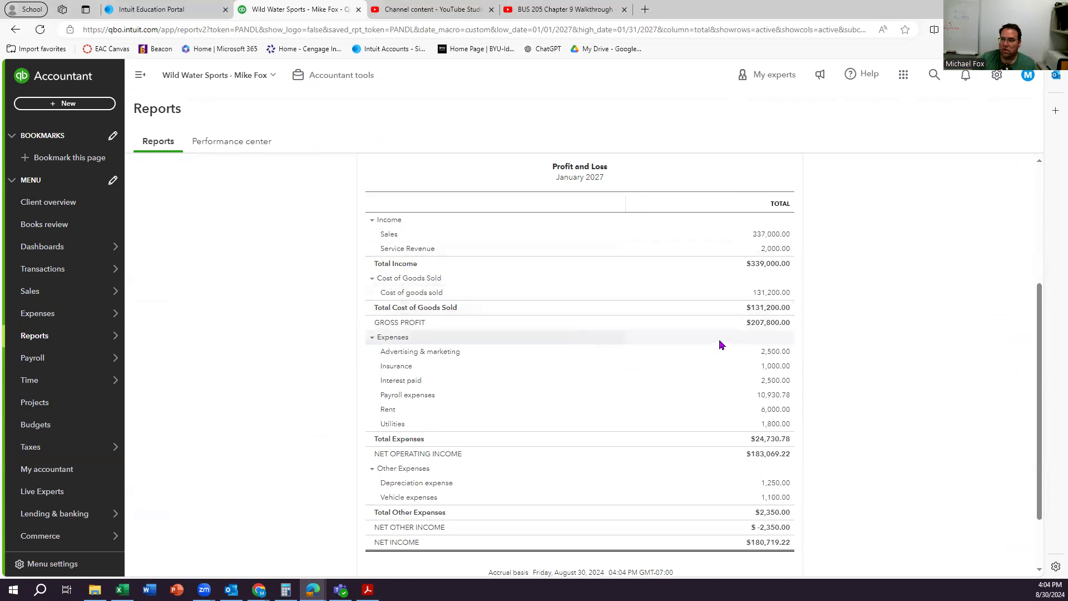
Examine the collapsed Profit and Loss statement and its display options for active, all or non-zero rows and columns.
scroll(720, 345, "up", 4)
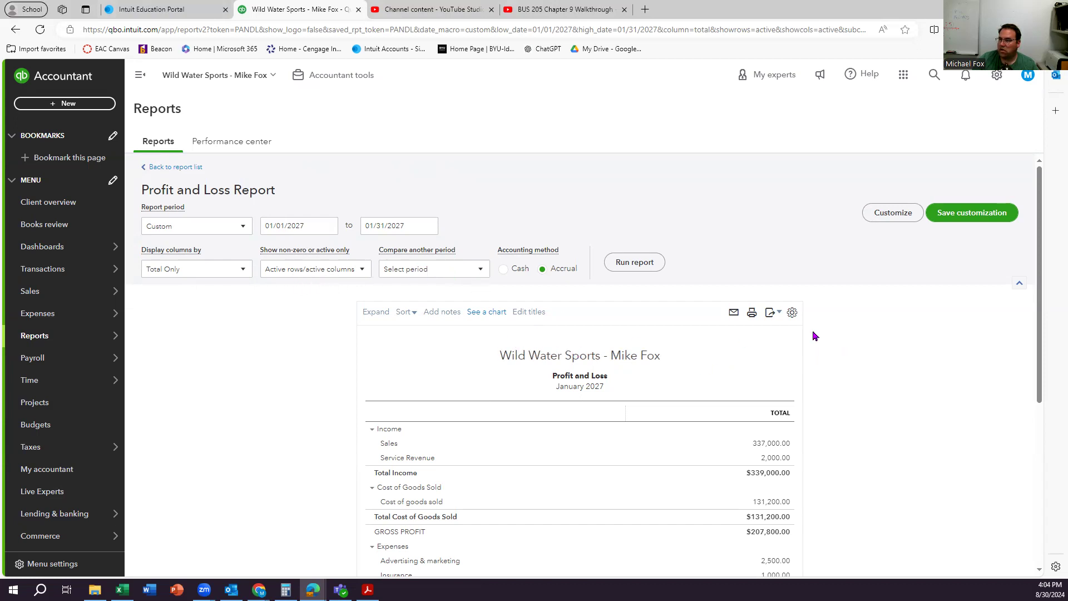
scroll(753, 335, "down", 3)
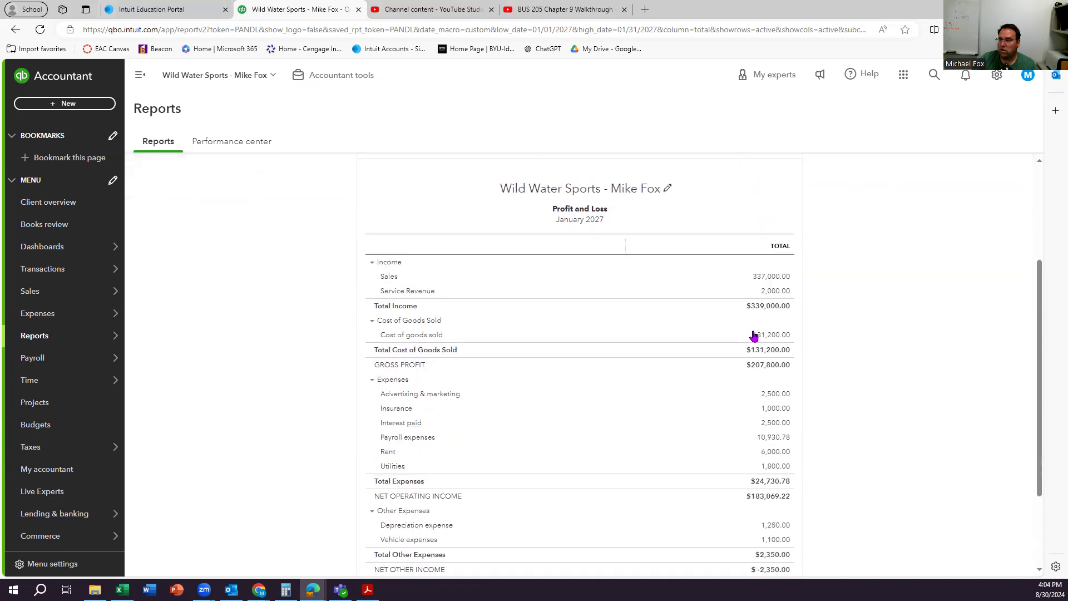
scroll(753, 336, "up", 3)
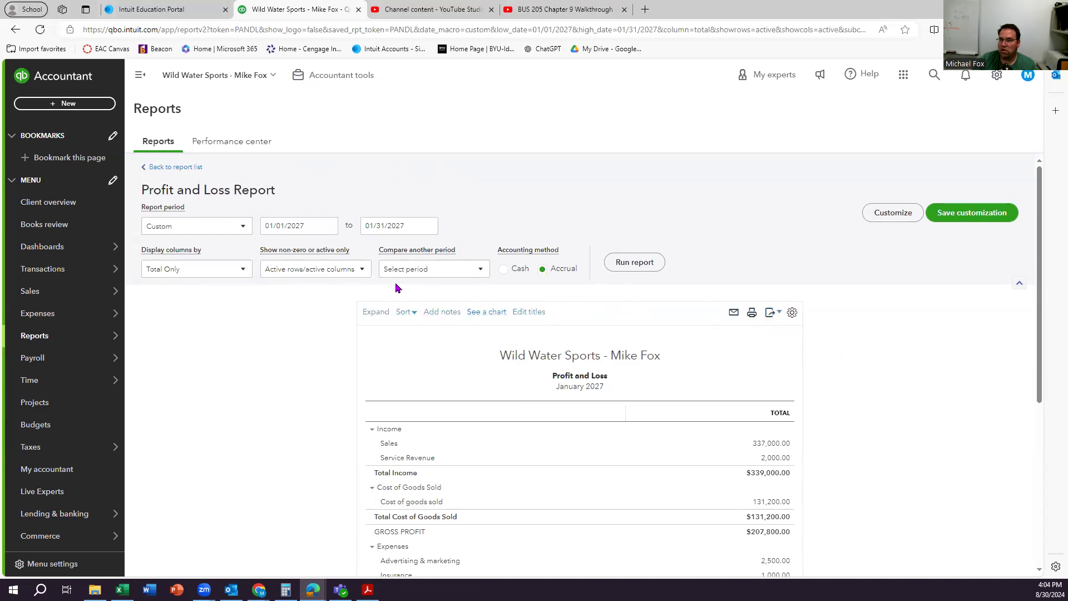
left_click(340, 270)
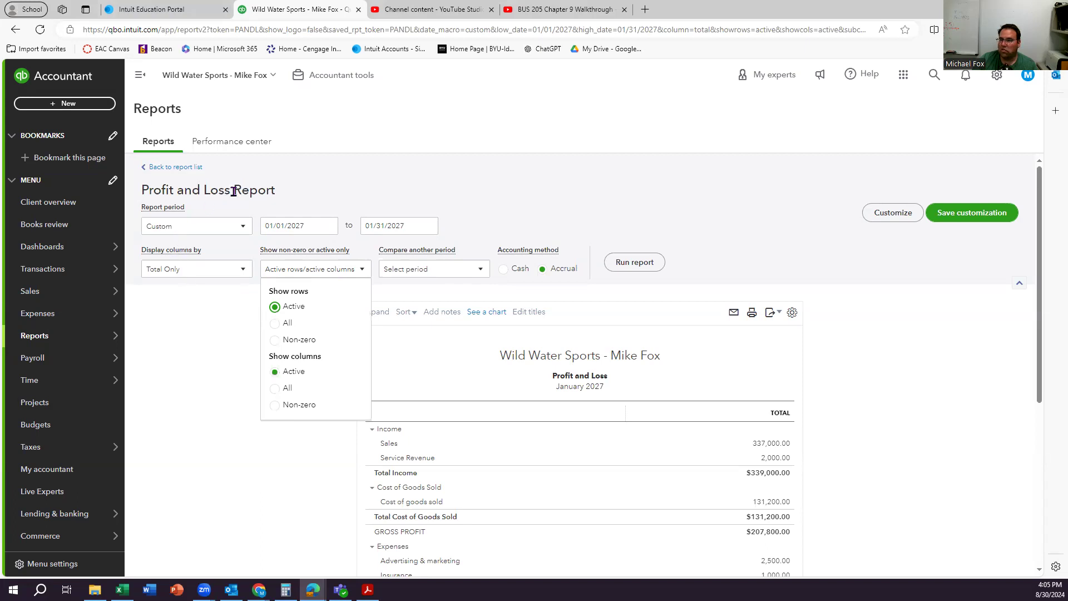
left_click(503, 207)
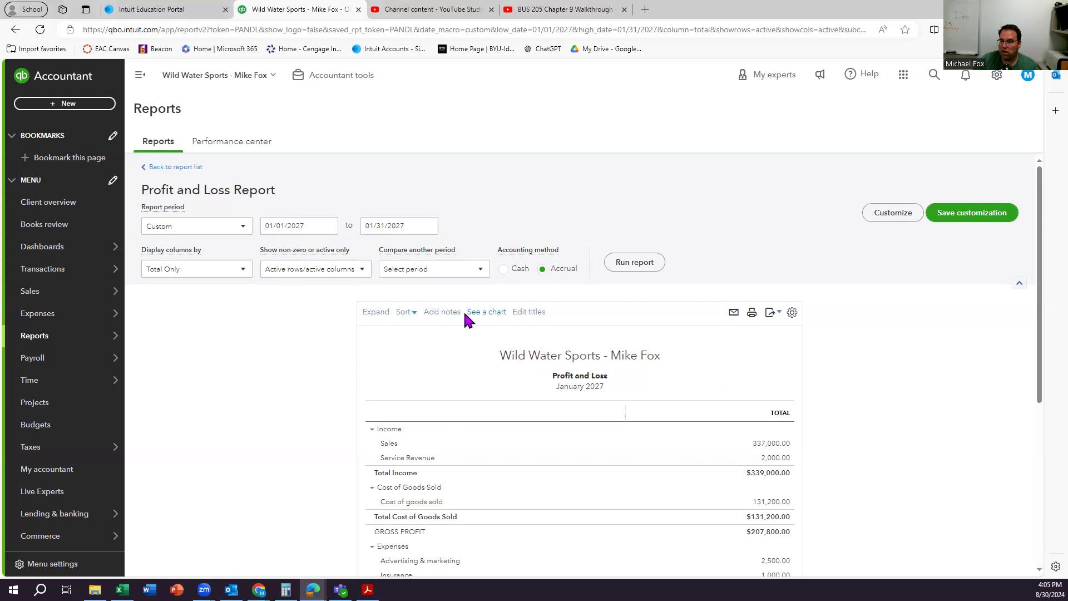
scroll(588, 353, "down", 4)
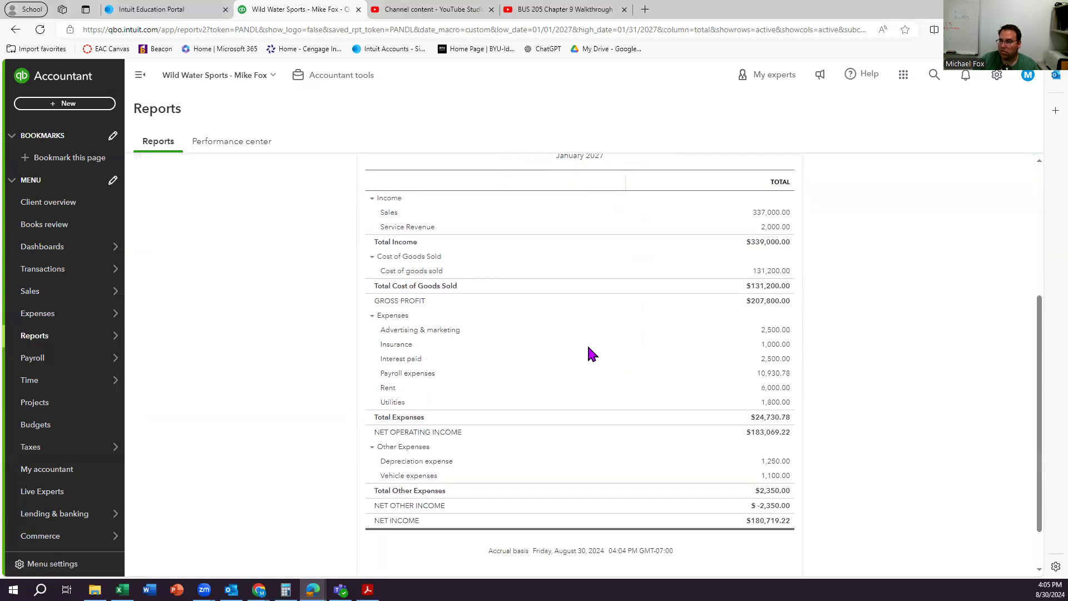
scroll(590, 350, "down", 1)
scroll(590, 351, "up", 5)
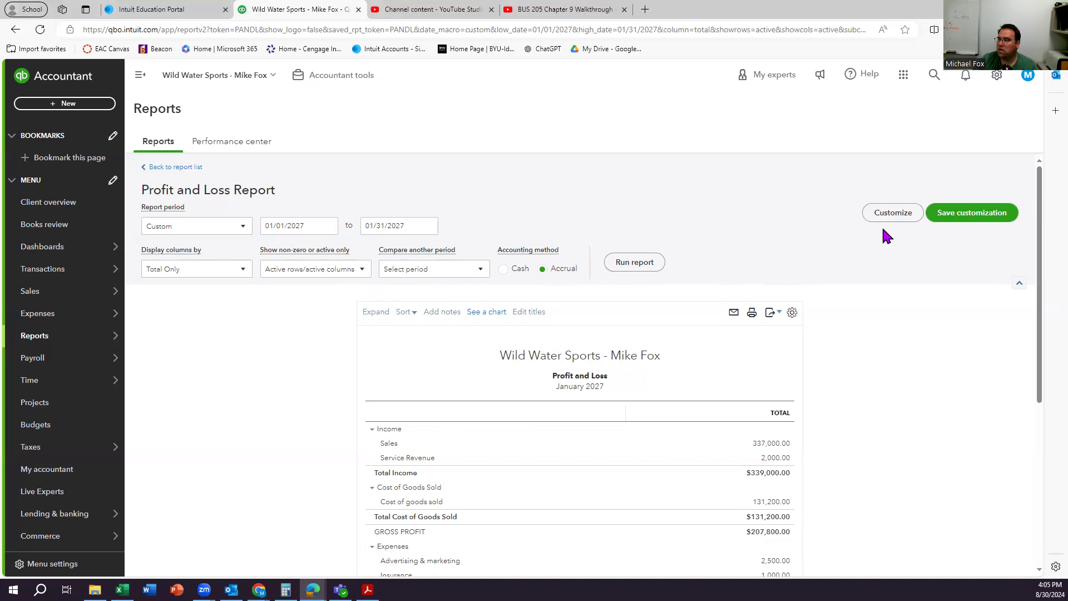
Add a % of Income comparison to the January 2027 Profit and Loss report, leaving the other comparison options unselected.
left_click(1019, 283)
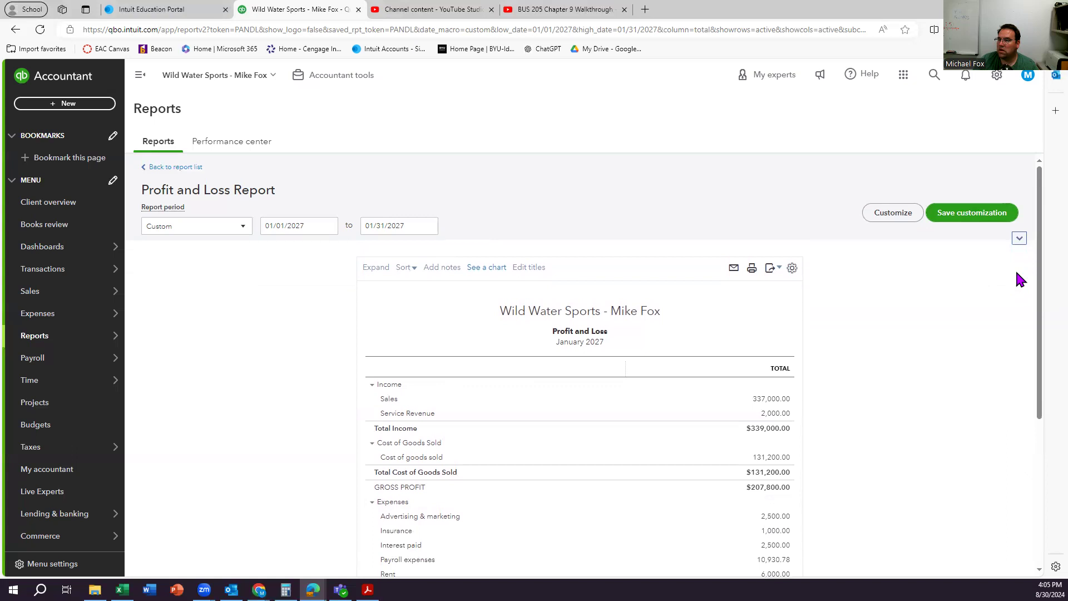
left_click(1020, 240)
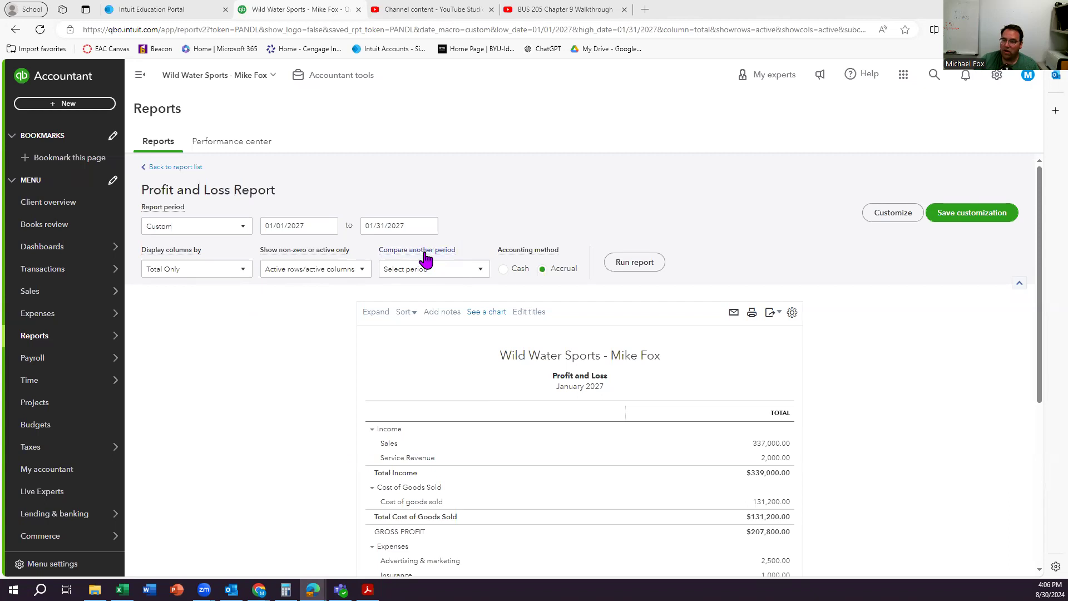
left_click(470, 273)
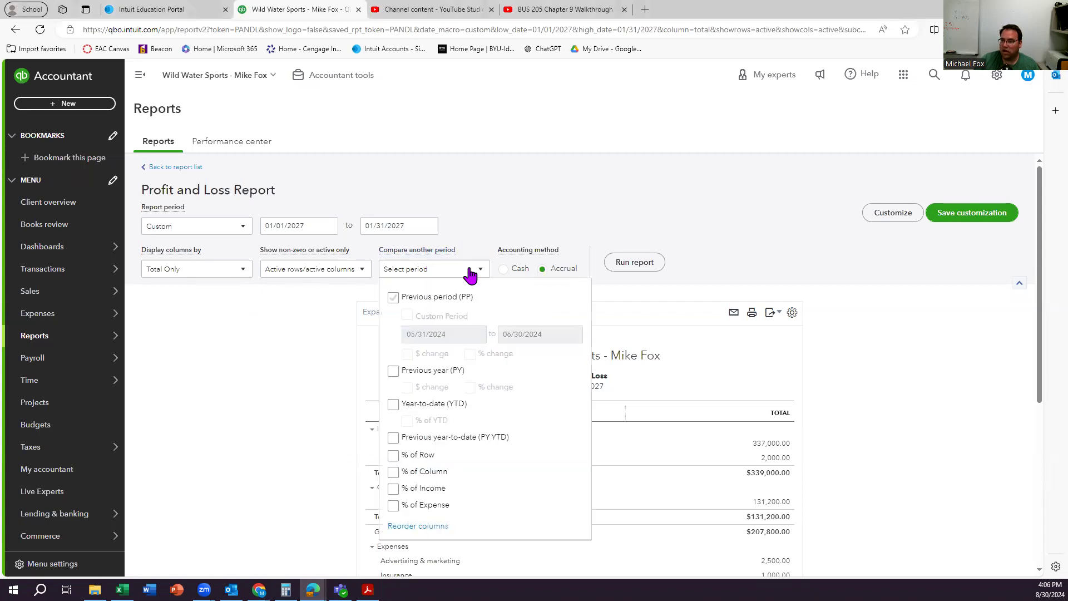
left_click(436, 473)
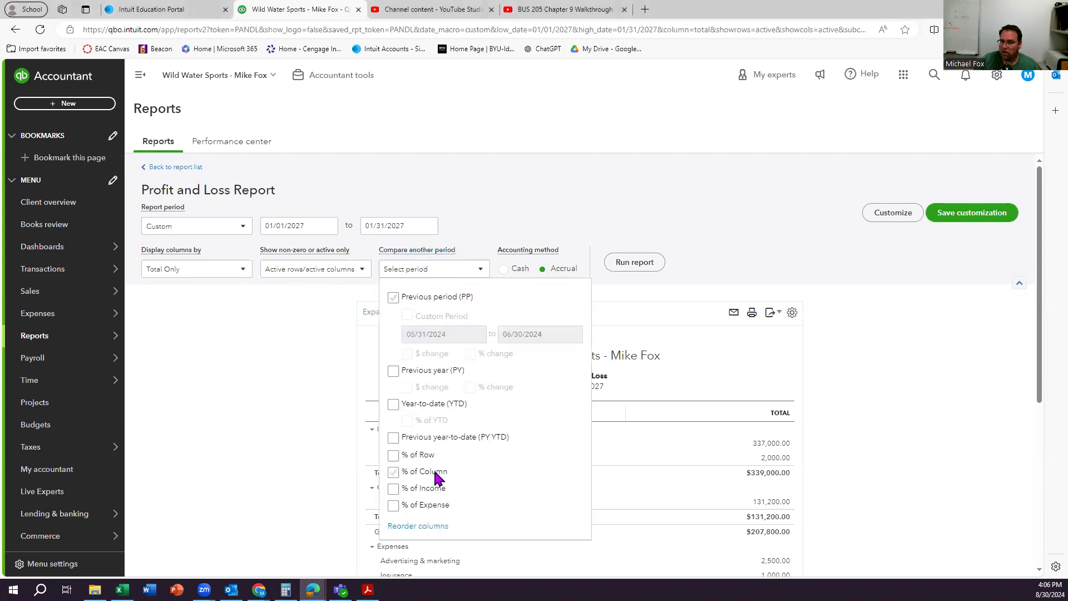
left_click(394, 471)
left_click(395, 460)
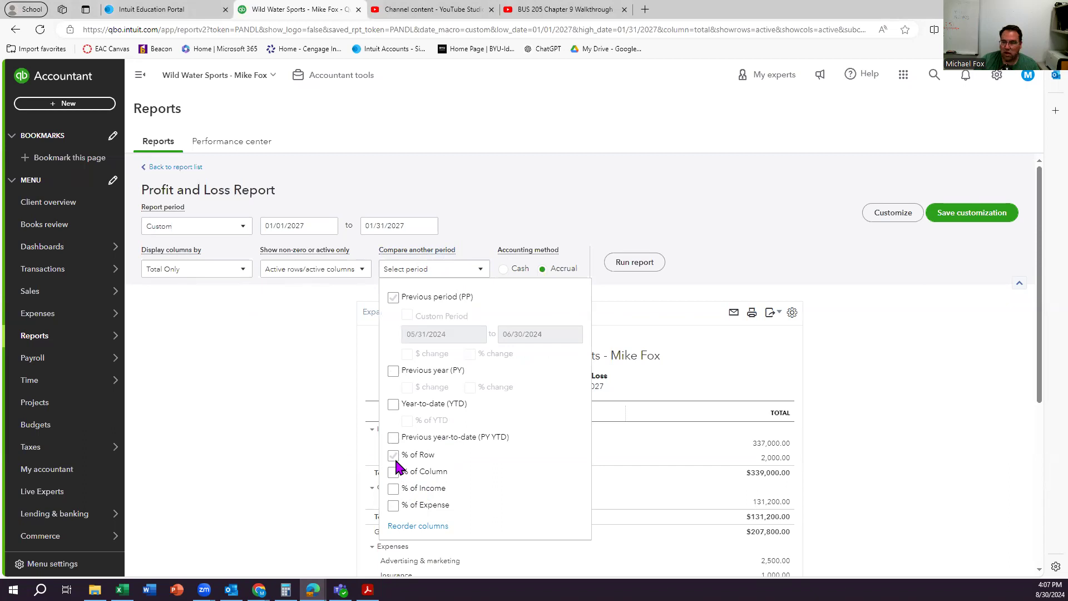
left_click(394, 489)
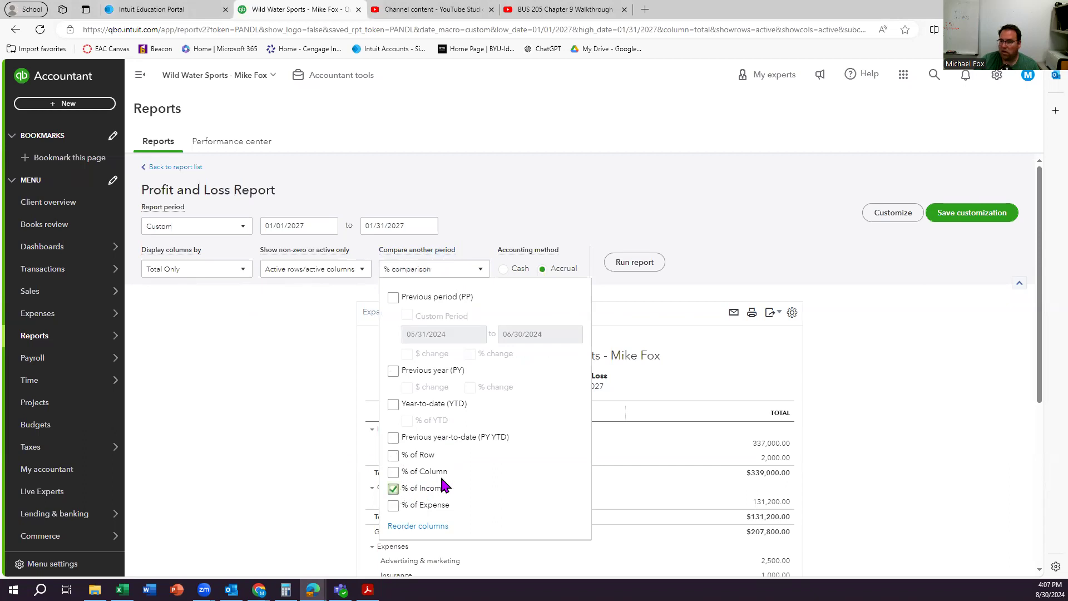
left_click(712, 212)
mouse_move(67, 446)
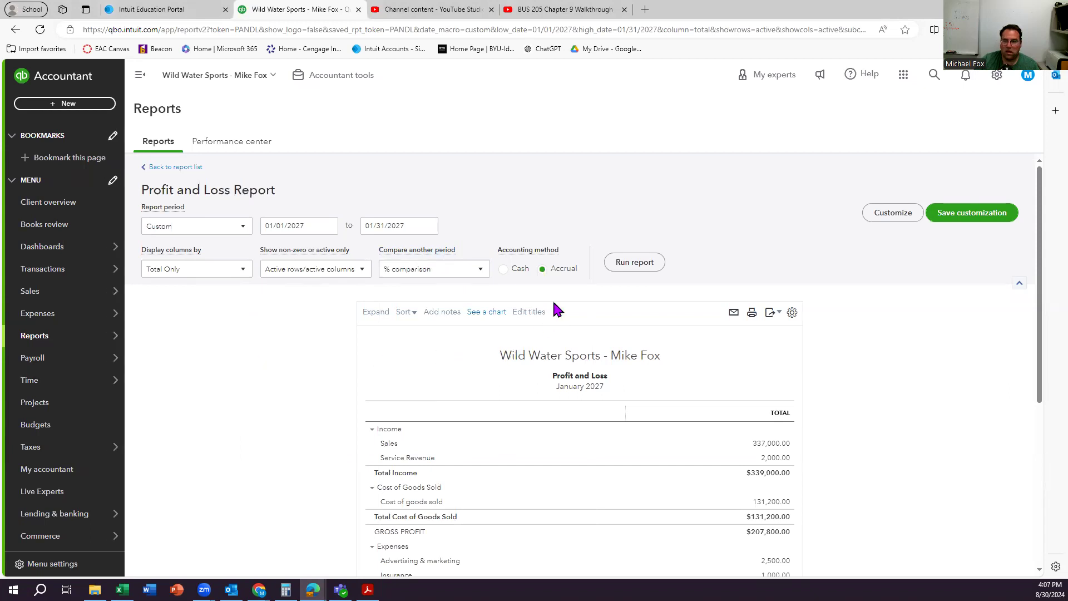
left_click(480, 273)
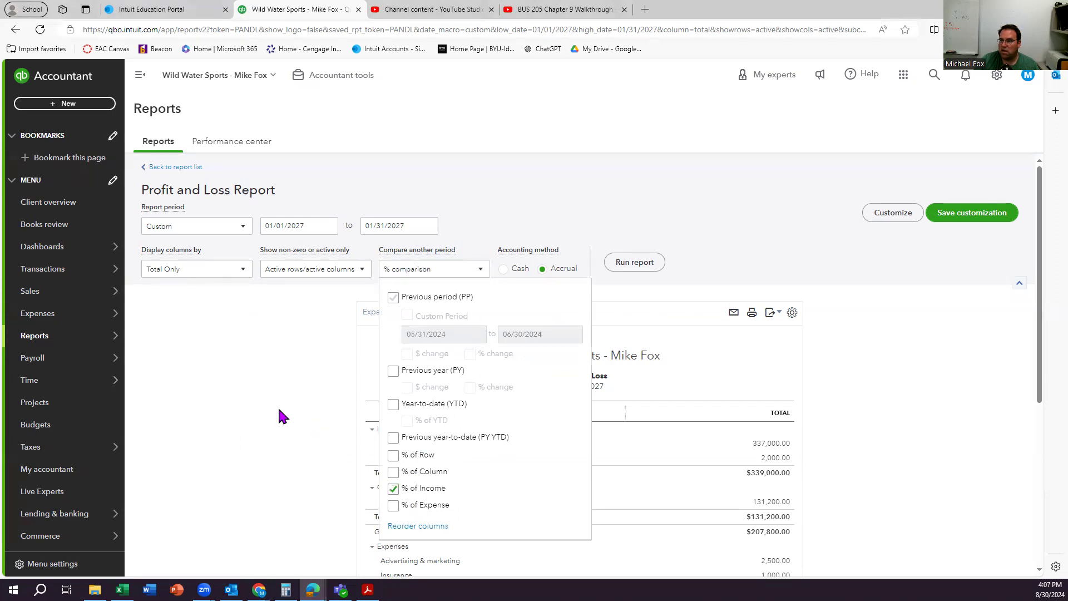
left_click(311, 378)
Customize the Profit and Loss number format to show amounts without cents and run the report.
left_click(894, 215)
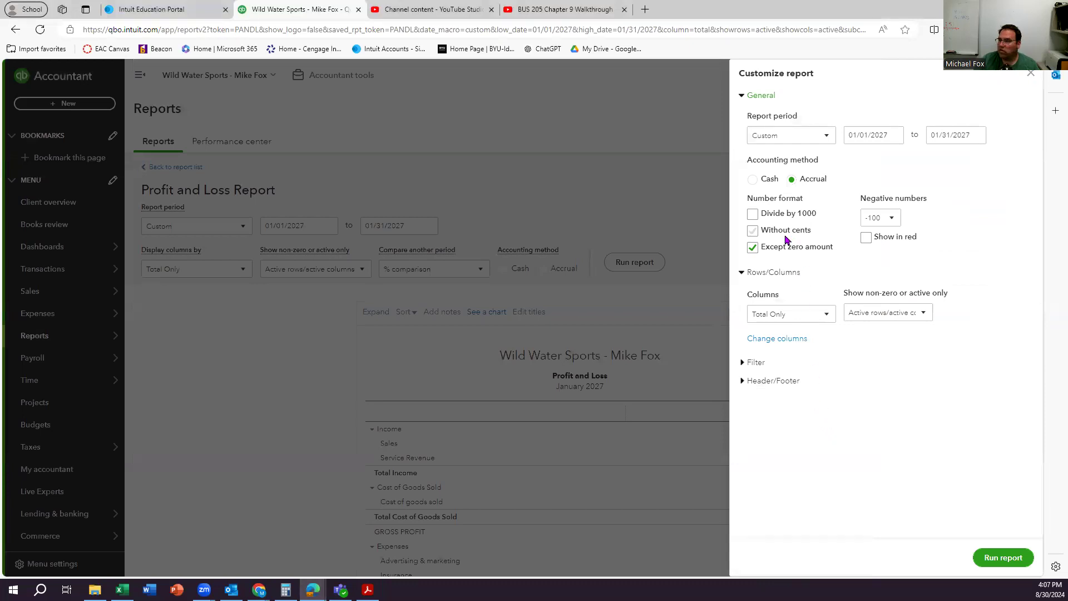
left_click(753, 233)
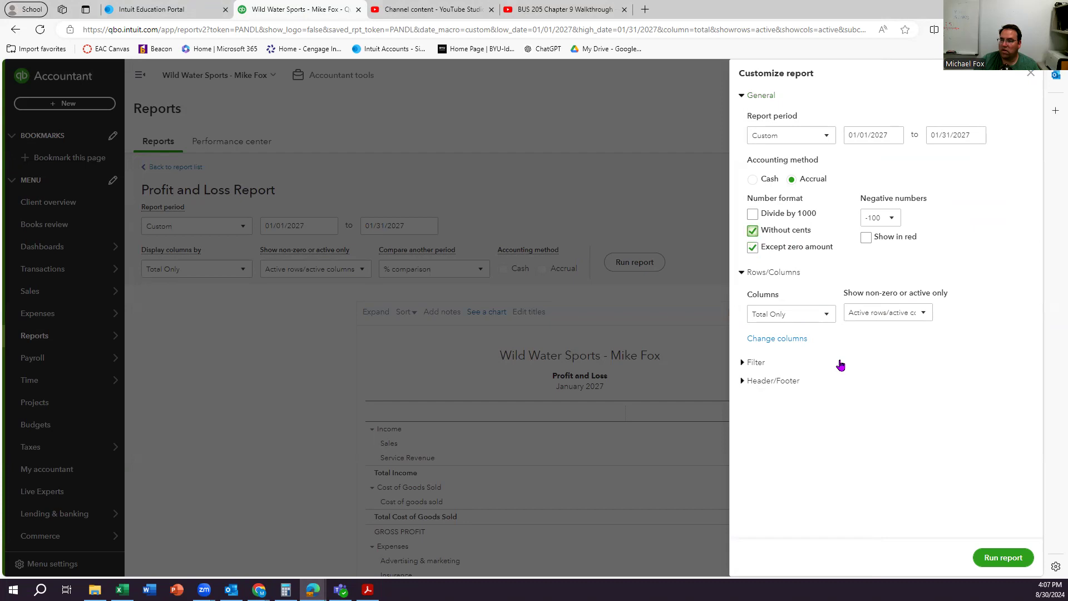
left_click(990, 557)
Examine the amounts and % of Income column from sales down to net income, along with the period comparison options.
scroll(489, 409, "down", 2)
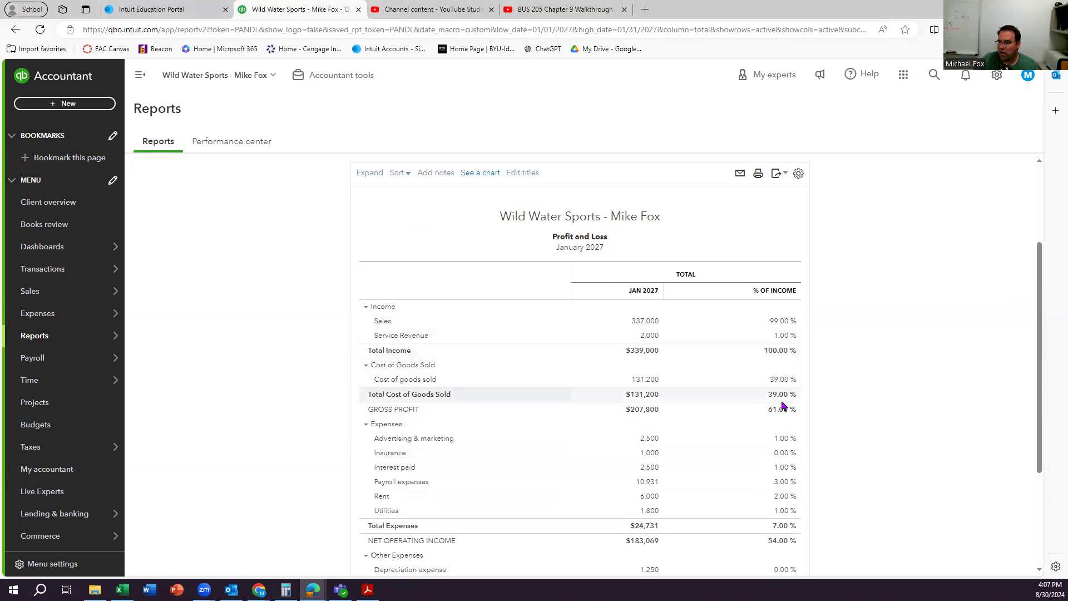
scroll(860, 476, "down", 3)
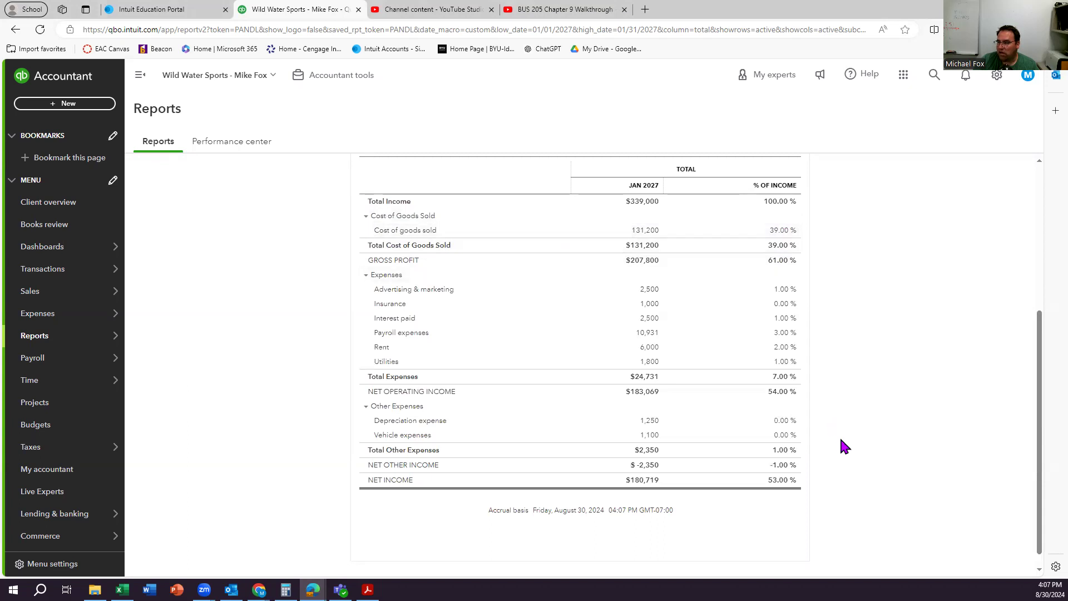
scroll(750, 446, "up", 5)
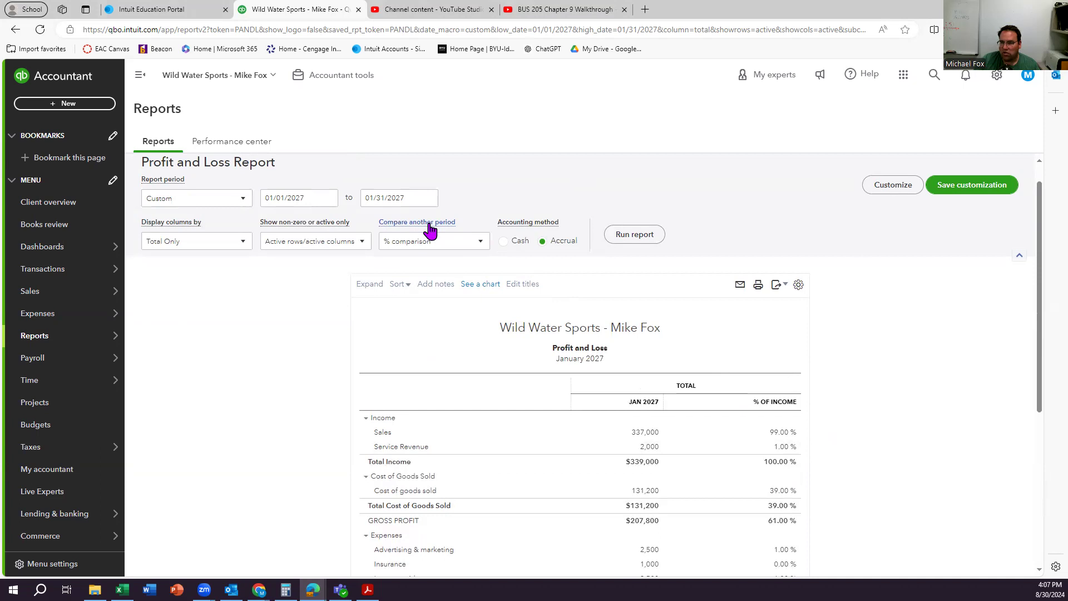
left_click(471, 243)
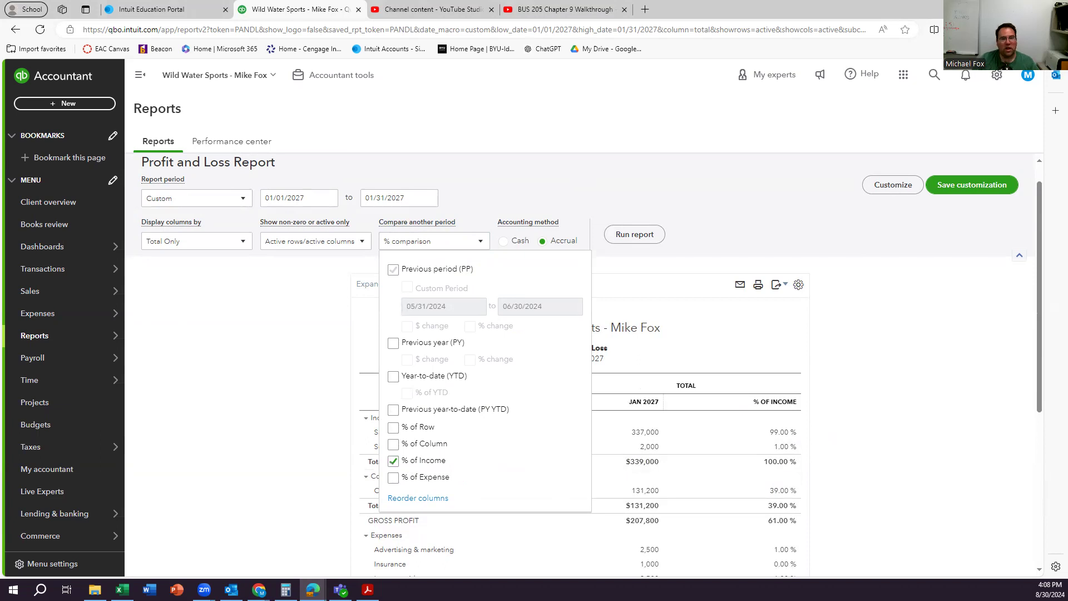
scroll(578, 362, "down", 2)
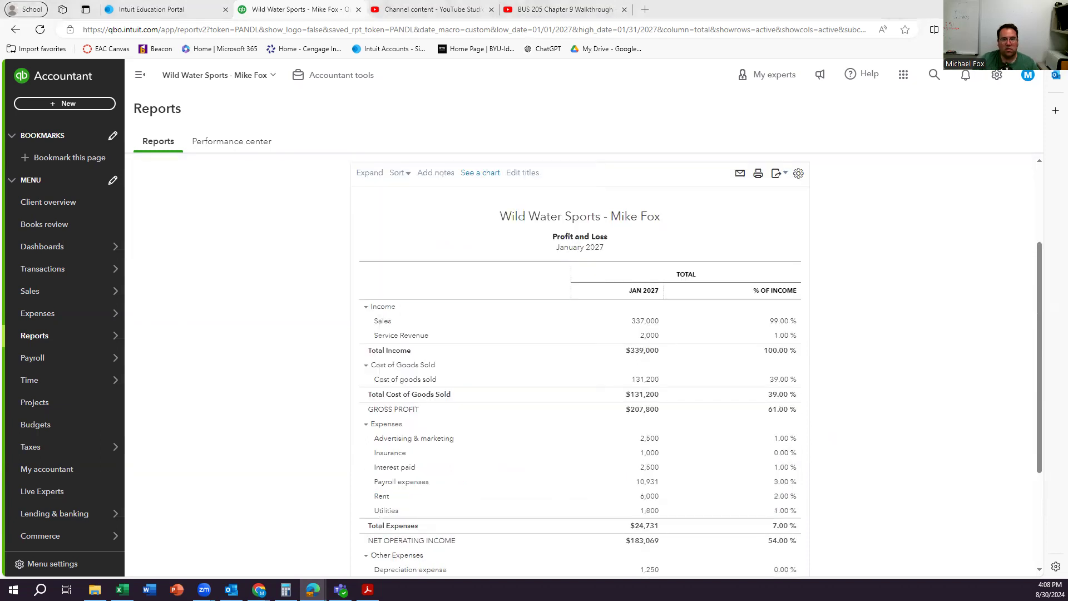
key("alt+Tab")
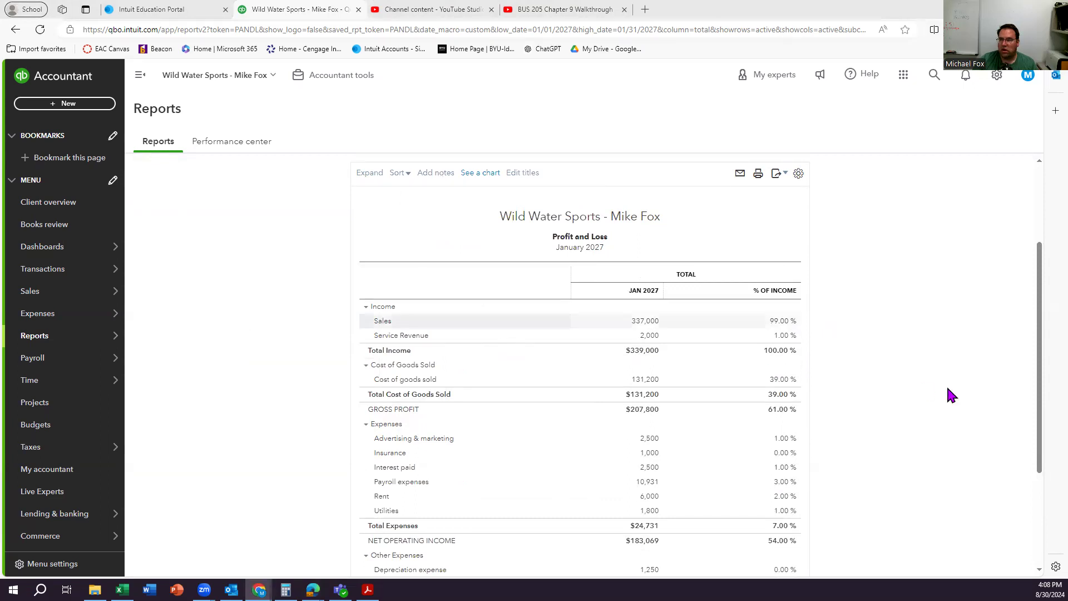
scroll(947, 385, "up", 3)
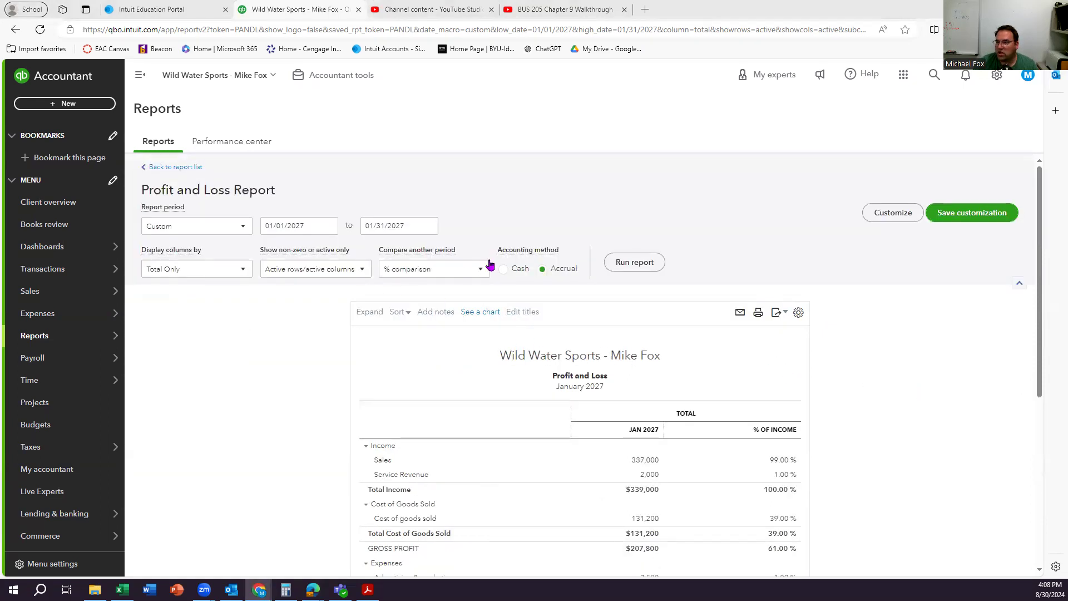
Save the report customization under the name Profit and Loss Custom.
left_click(958, 220)
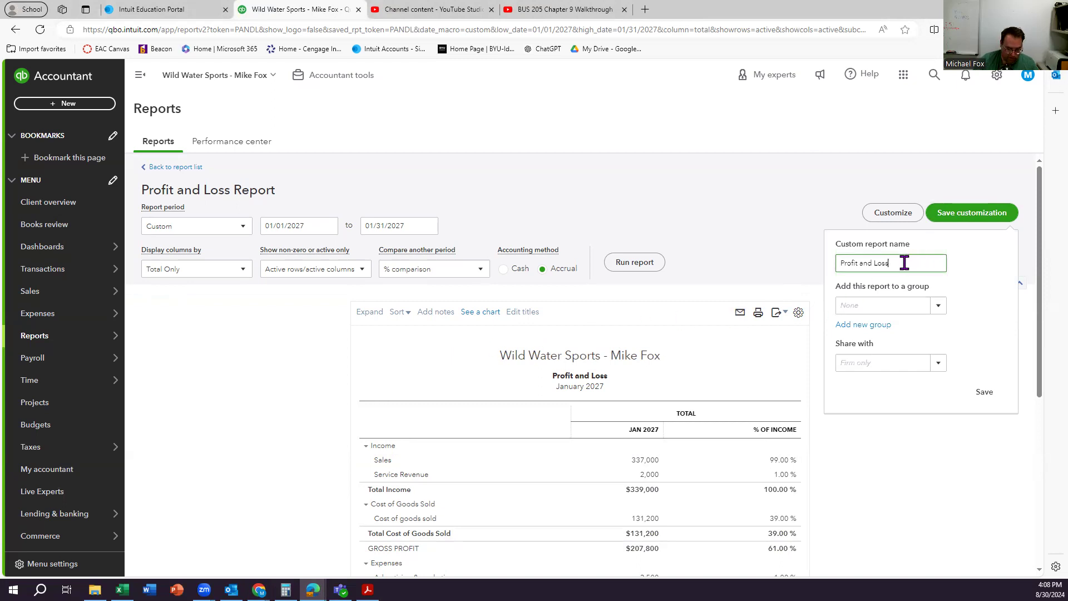
type("Custom")
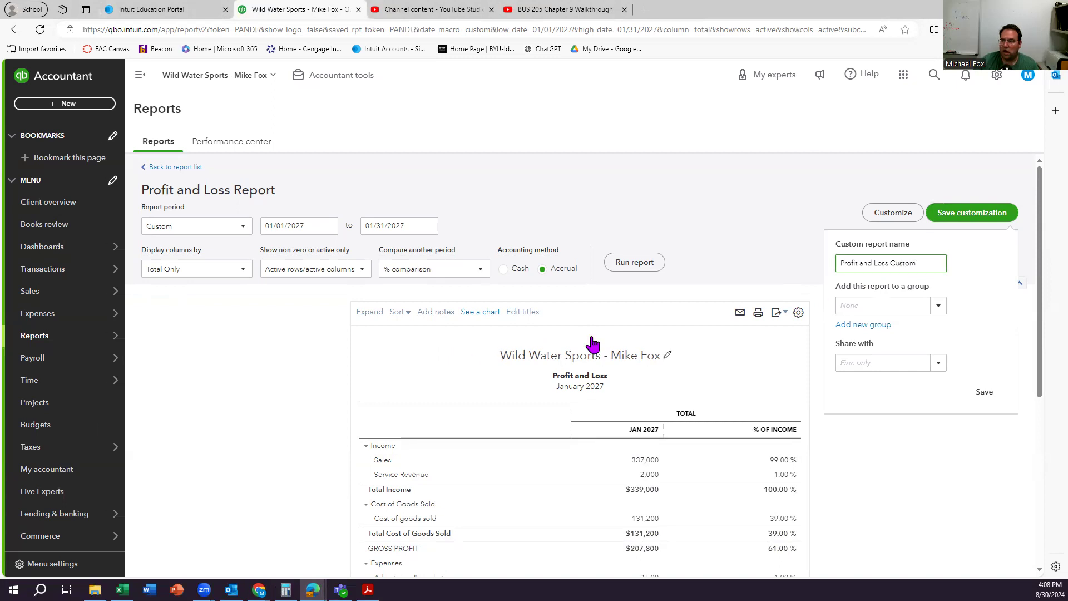
left_click(985, 392)
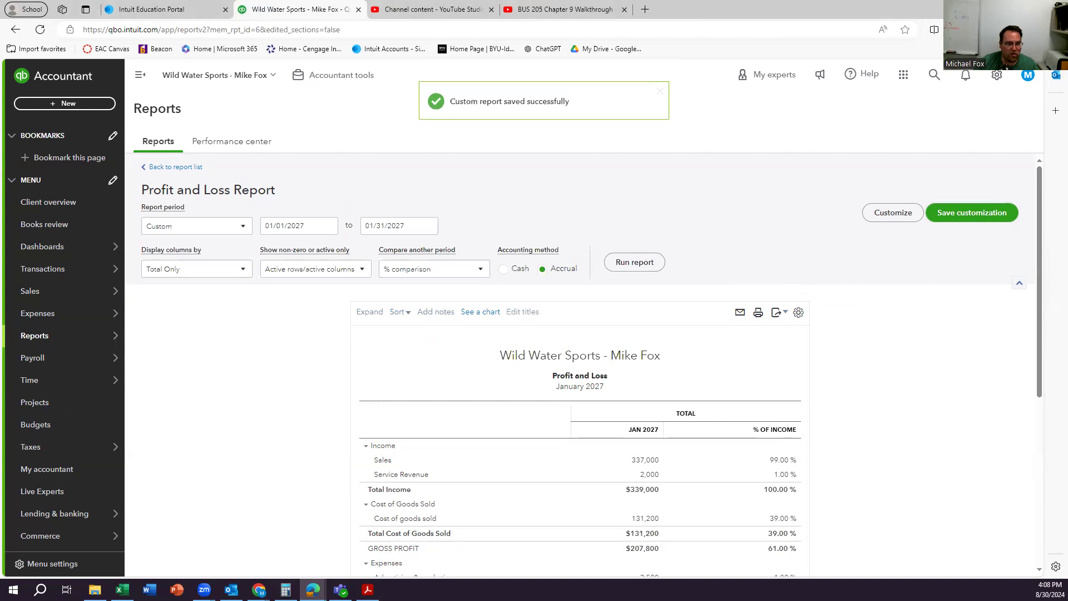
Export the customized Profit and Loss report to Excel and enable editing in the exported workbook.
scroll(965, 395, "down", 3)
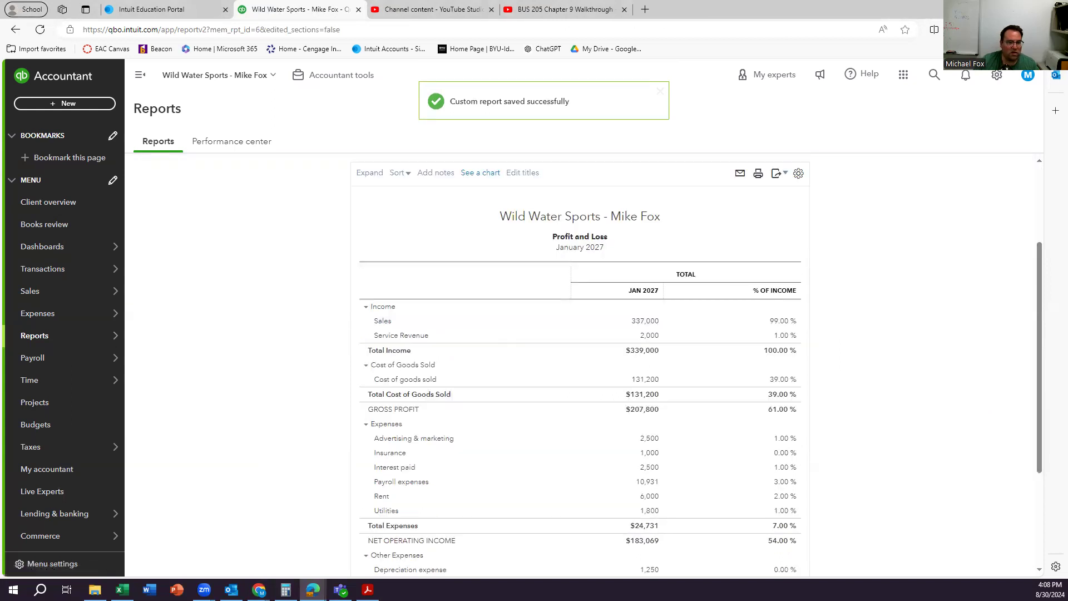
left_click(777, 177)
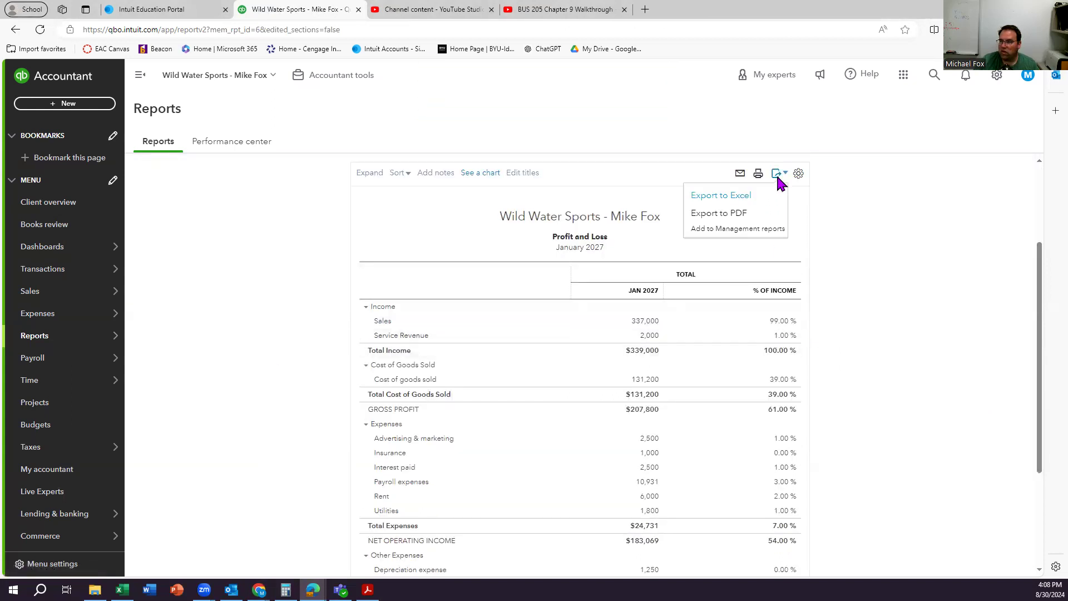
left_click(749, 202)
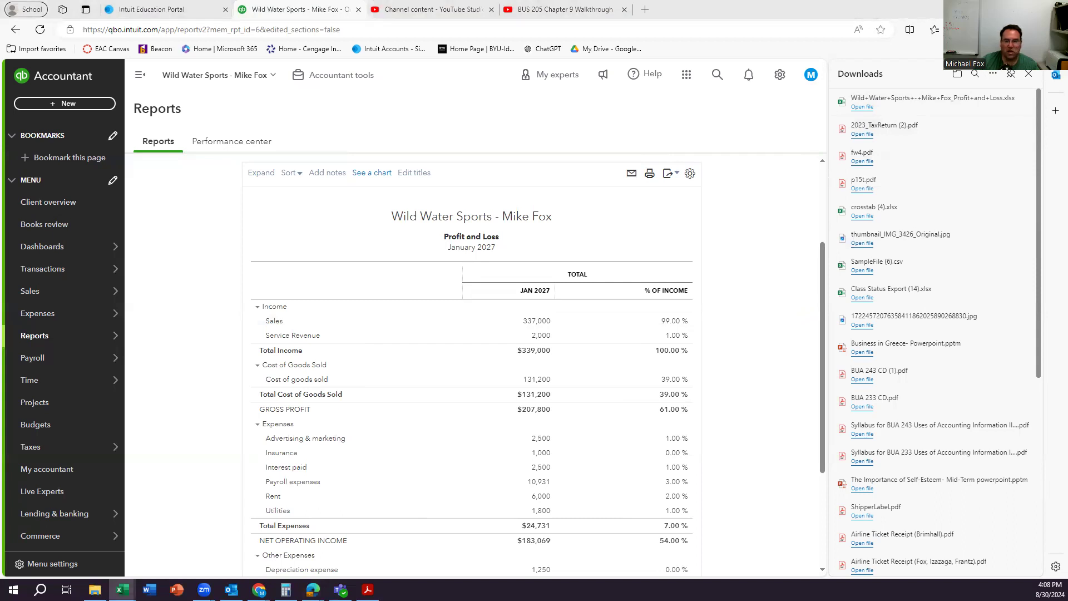
left_click(704, 130)
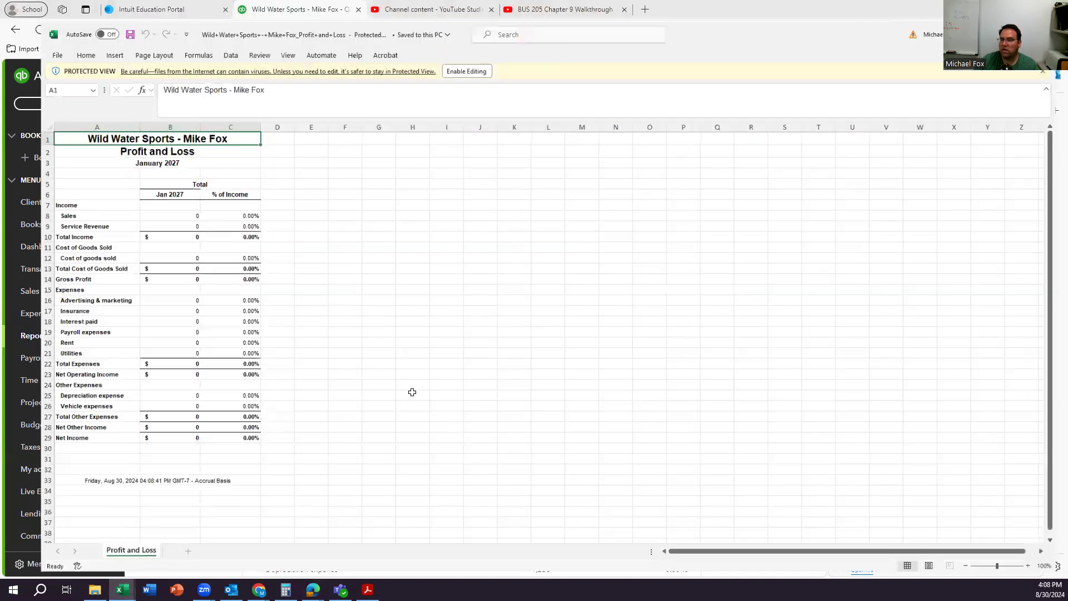
scroll(217, 349, "down", 3)
scroll(216, 349, "up", 3)
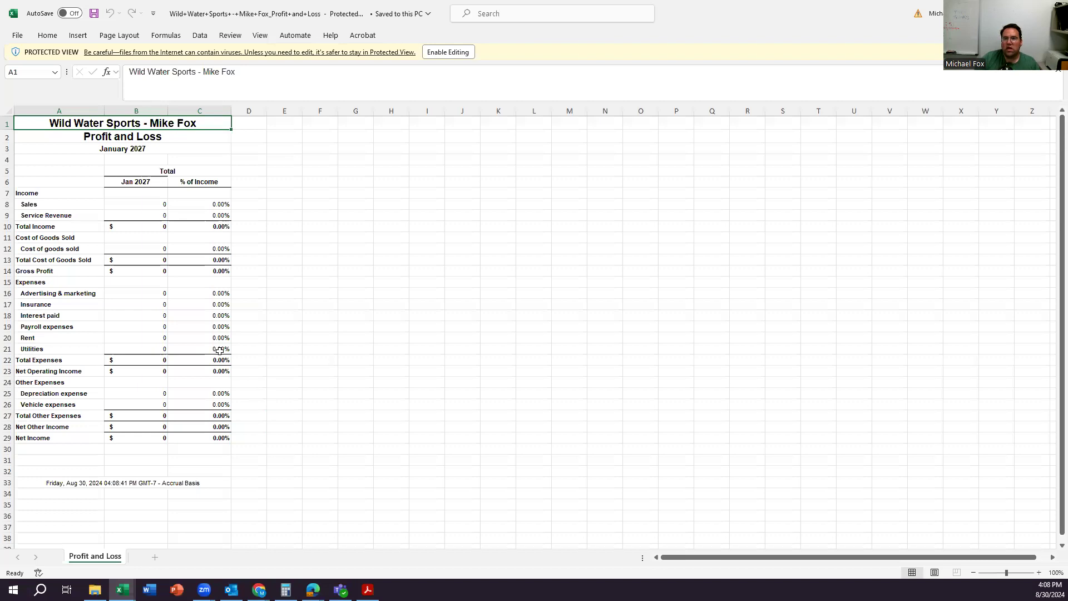
left_click(461, 56)
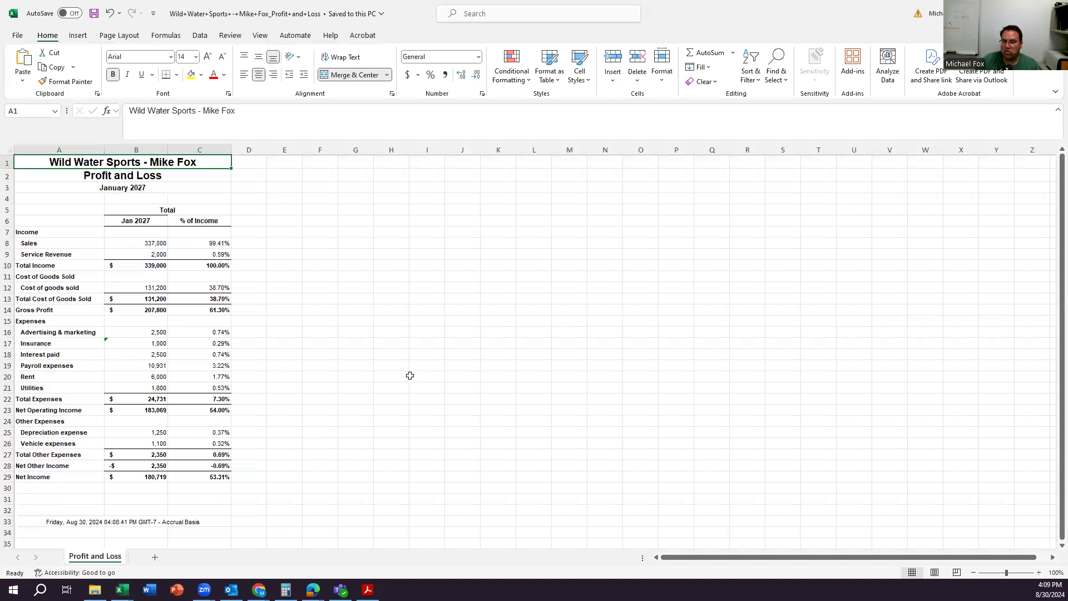
Inspect the January 2027 cells for Sales, Total Income, Gross Profit, Net Operating Income, Total Expenses and individual expenses for formulas or fixed values.
left_click(148, 265)
left_click(144, 243)
left_click(144, 266)
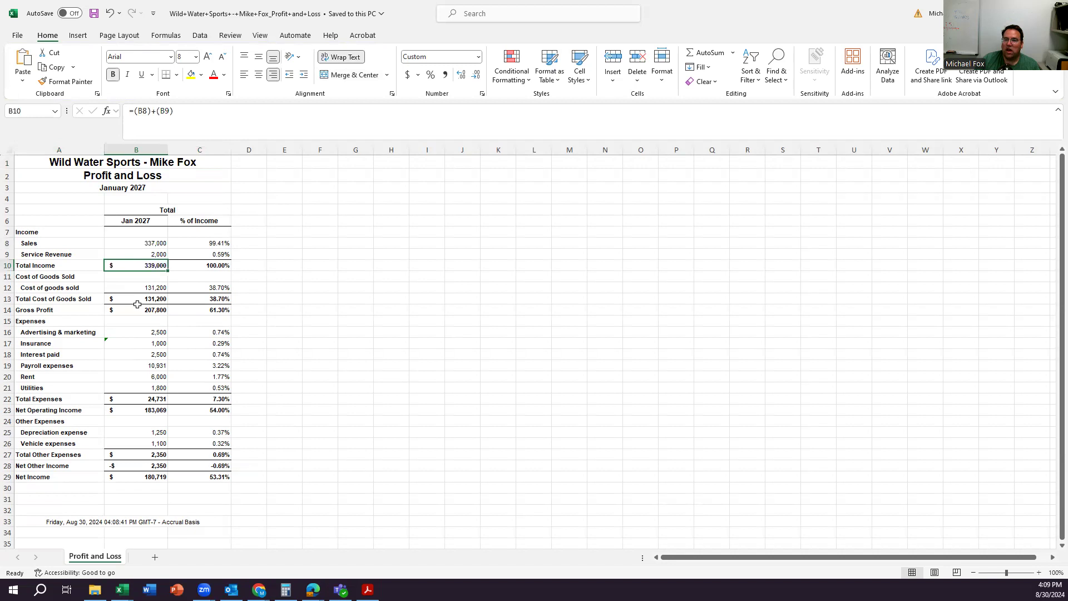
left_click(143, 313)
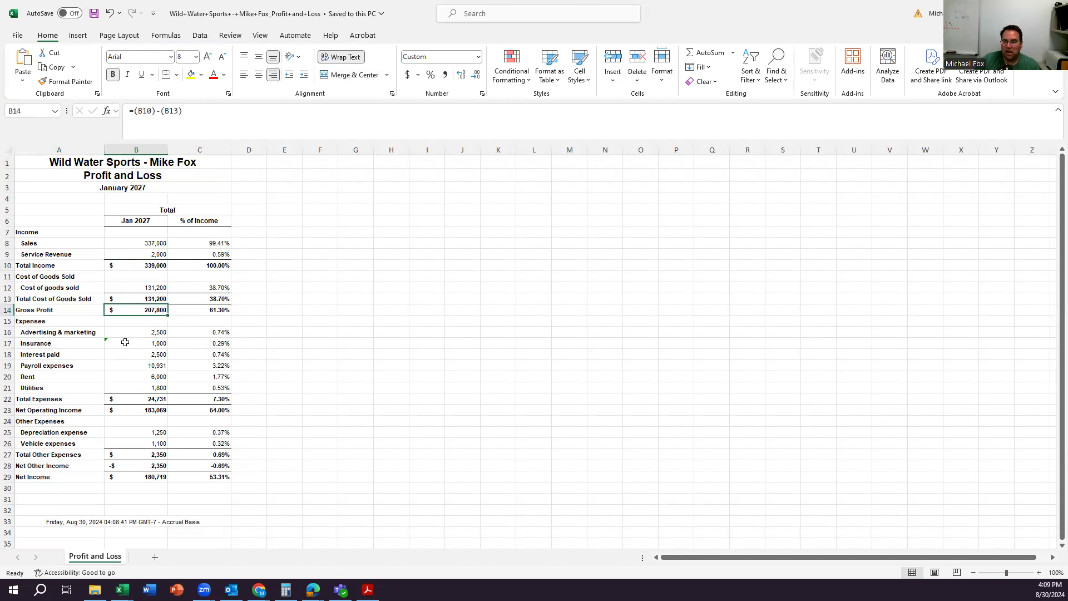
left_click(149, 410)
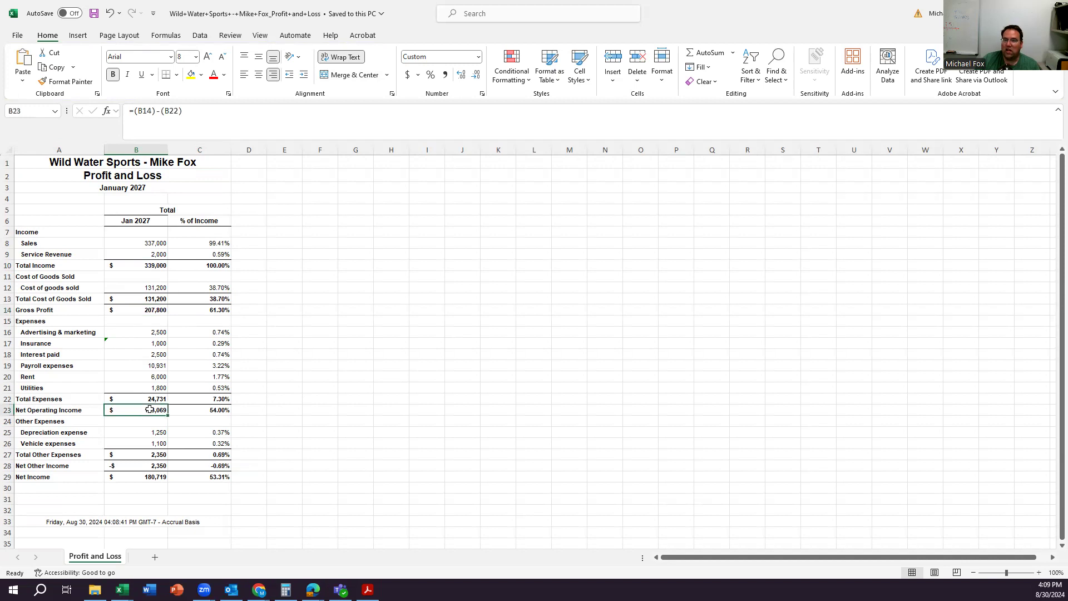
left_click(159, 399)
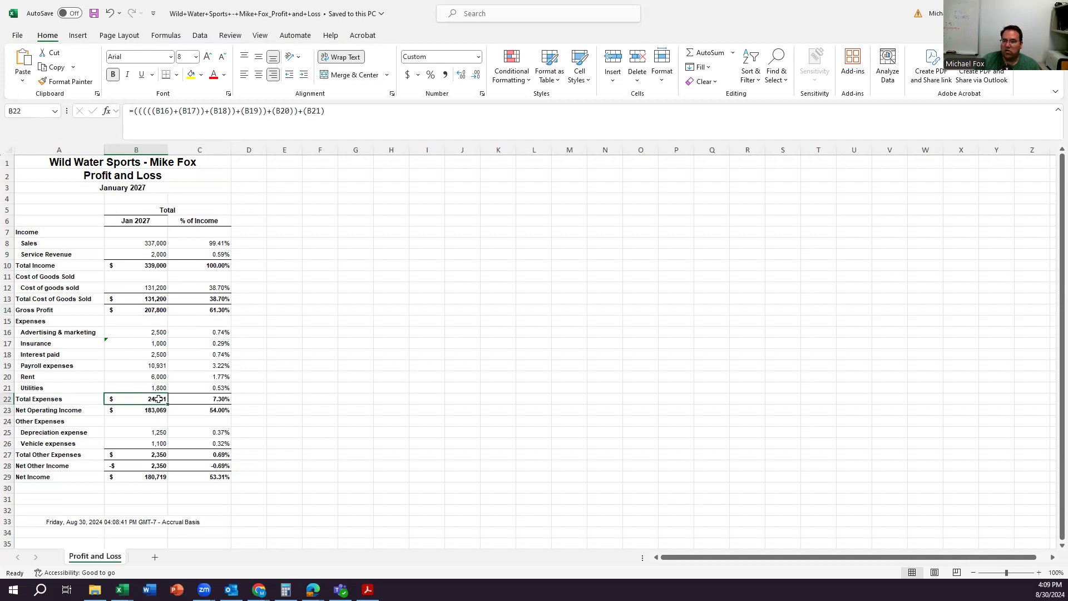
left_click(136, 385)
left_click(133, 357)
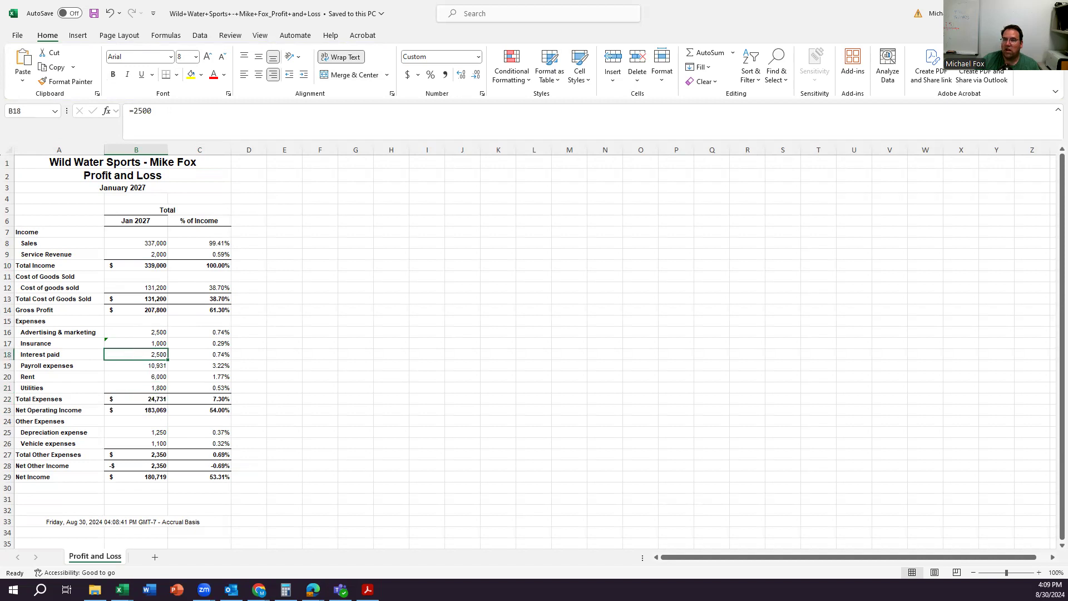
Leave the exported workbook, return to QuickBooks Online and open the Balance Sheet report from the favorite reports.
left_click(1003, 13)
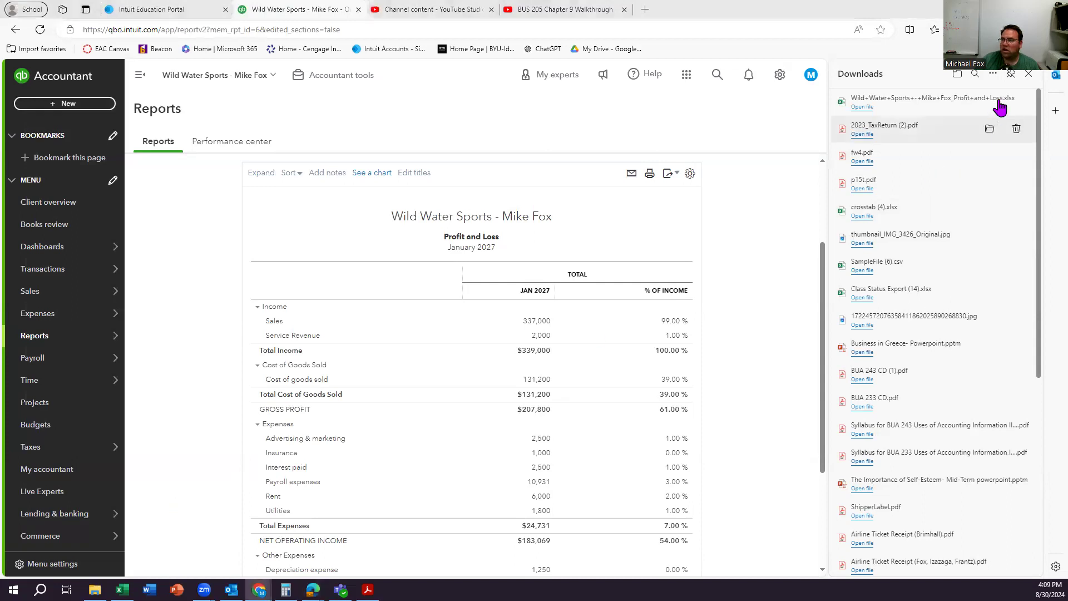
left_click(1029, 74)
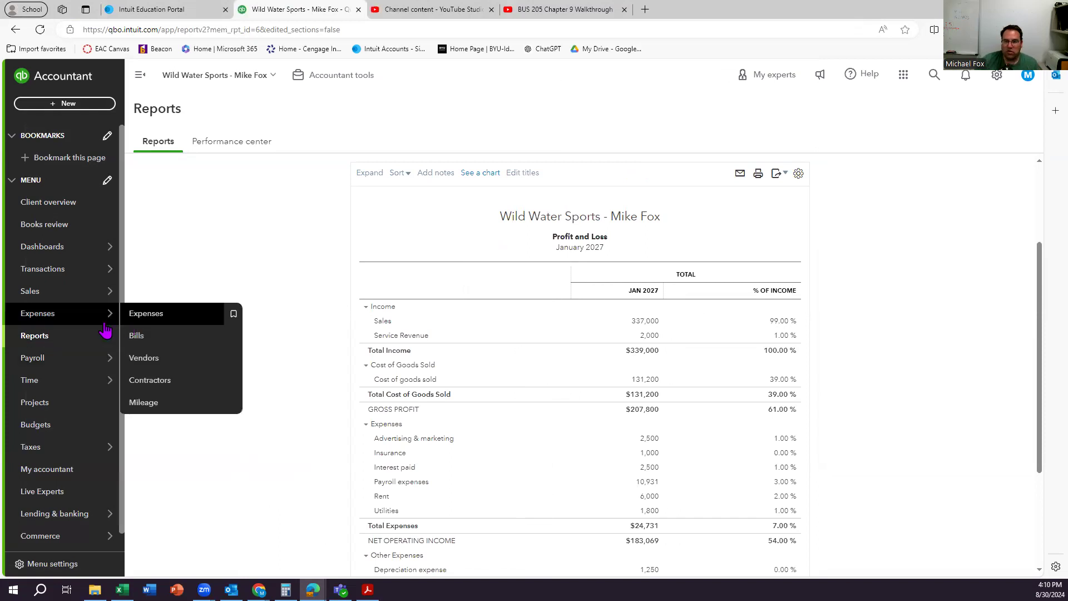
mouse_move(89, 340)
left_click(137, 339)
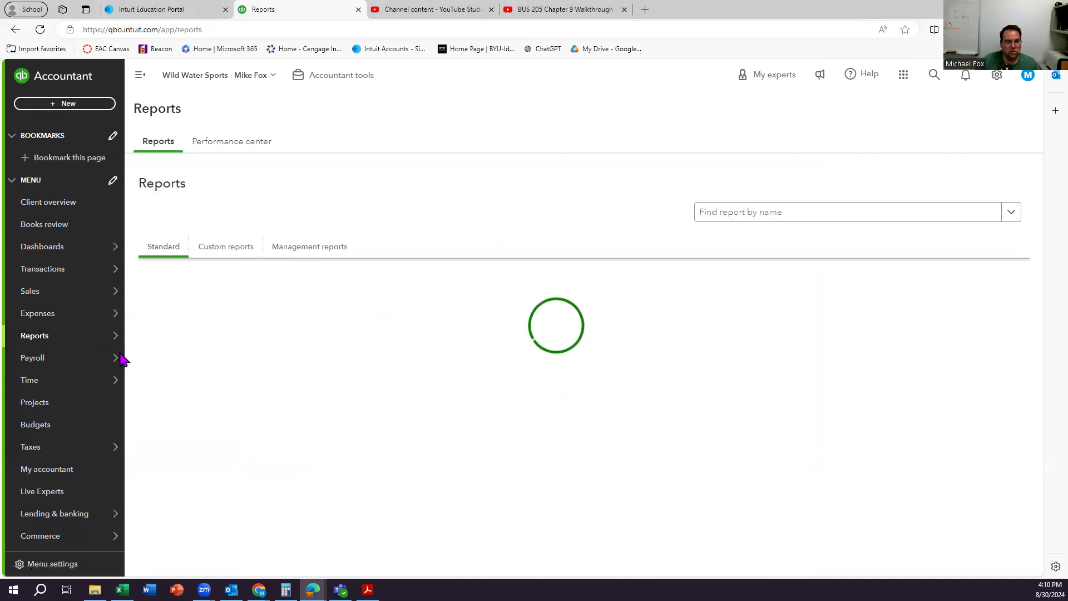
left_click(728, 216)
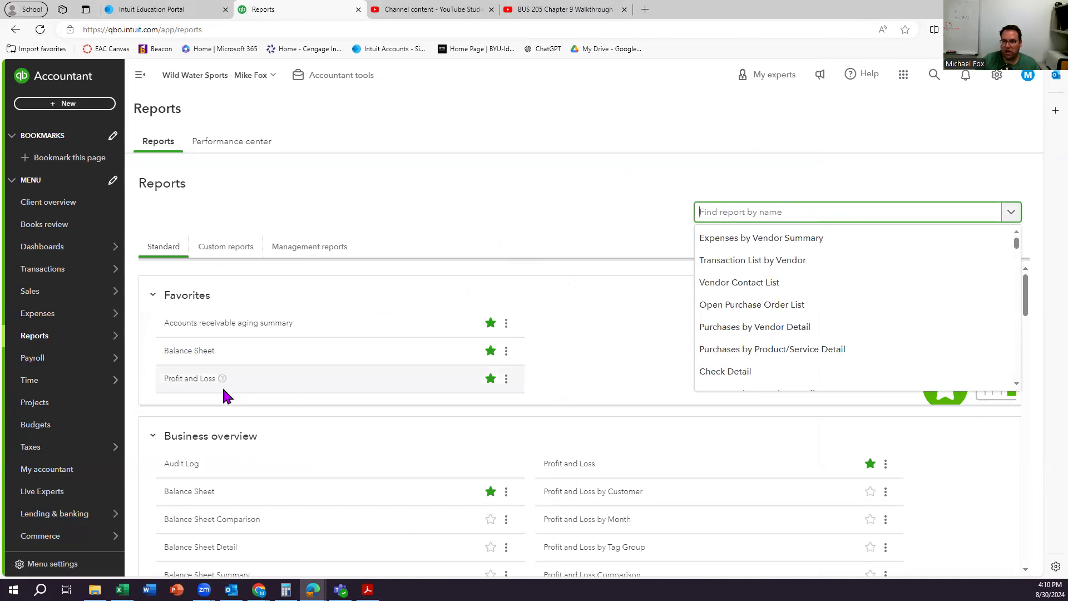
left_click(173, 356)
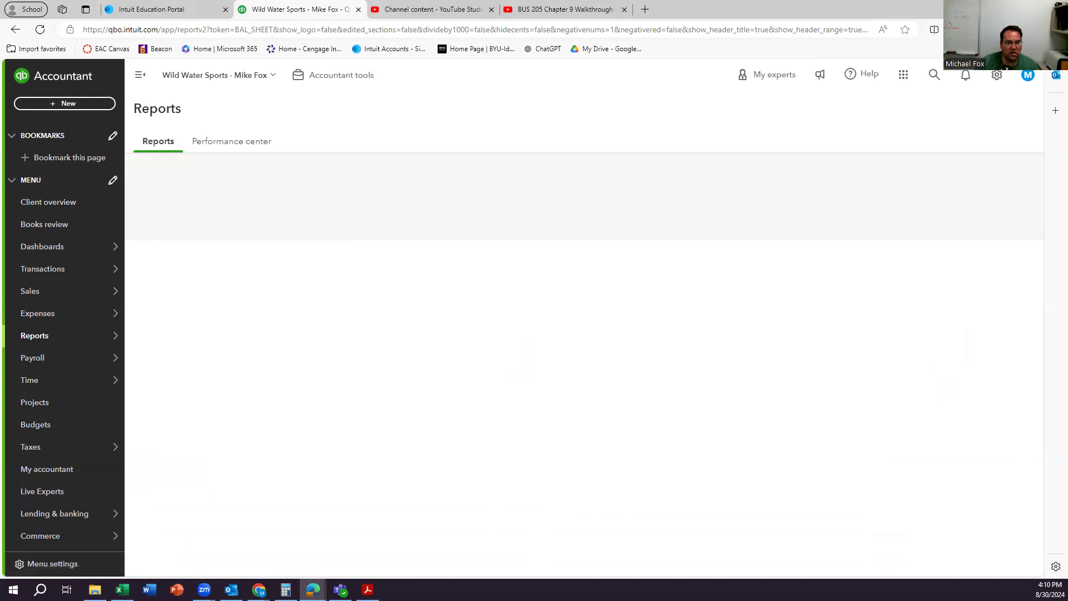
Set the balance sheet period to 01/01/2027 through 01/31/2027 and run the report.
left_click(301, 226)
type("1")
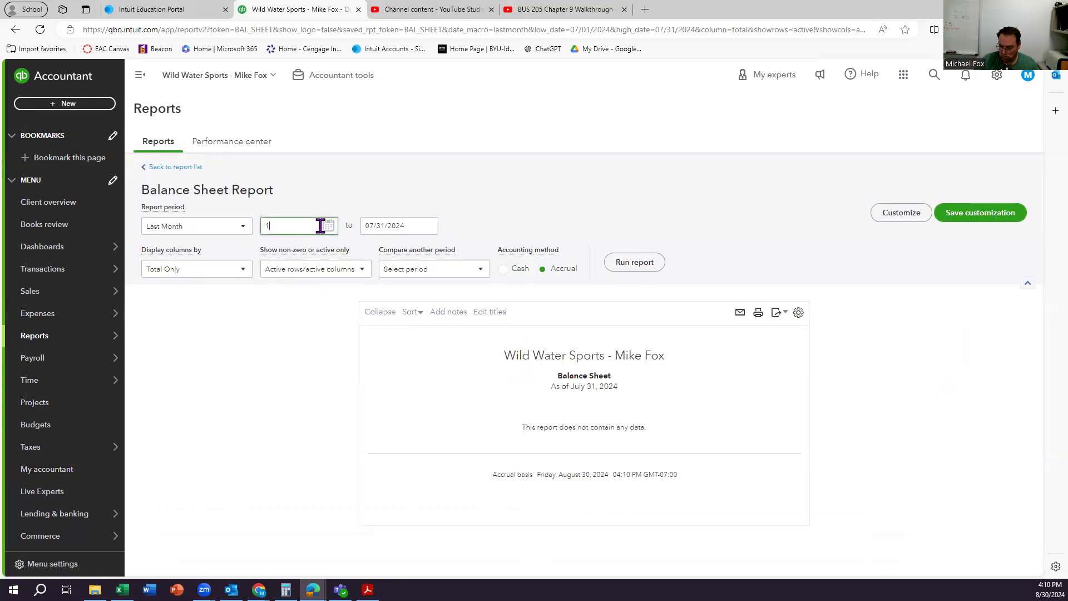
type("/1/2027")
left_click(378, 229)
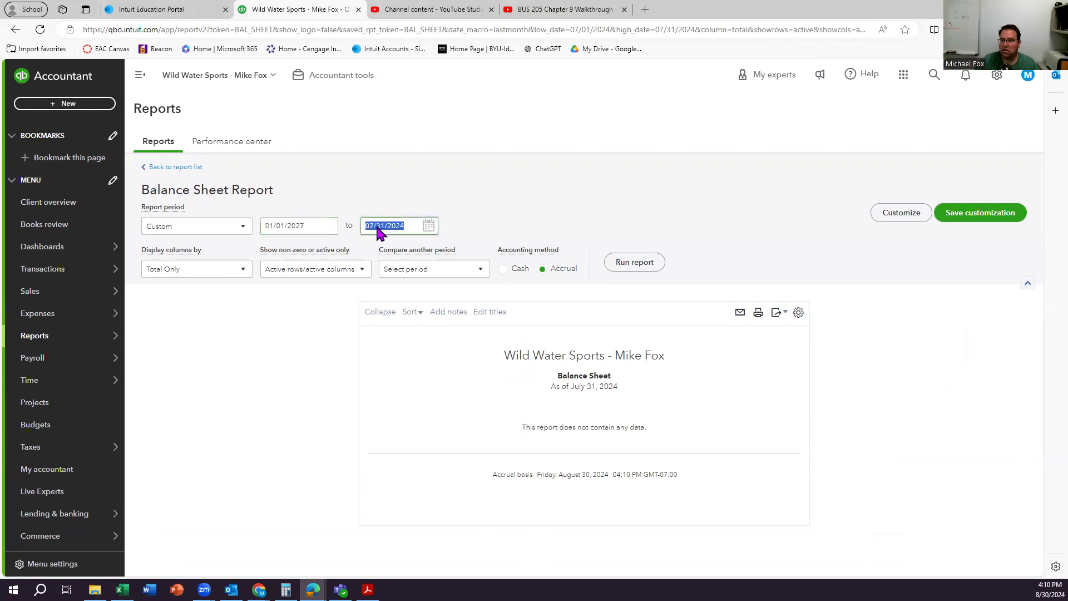
type("1/31/")
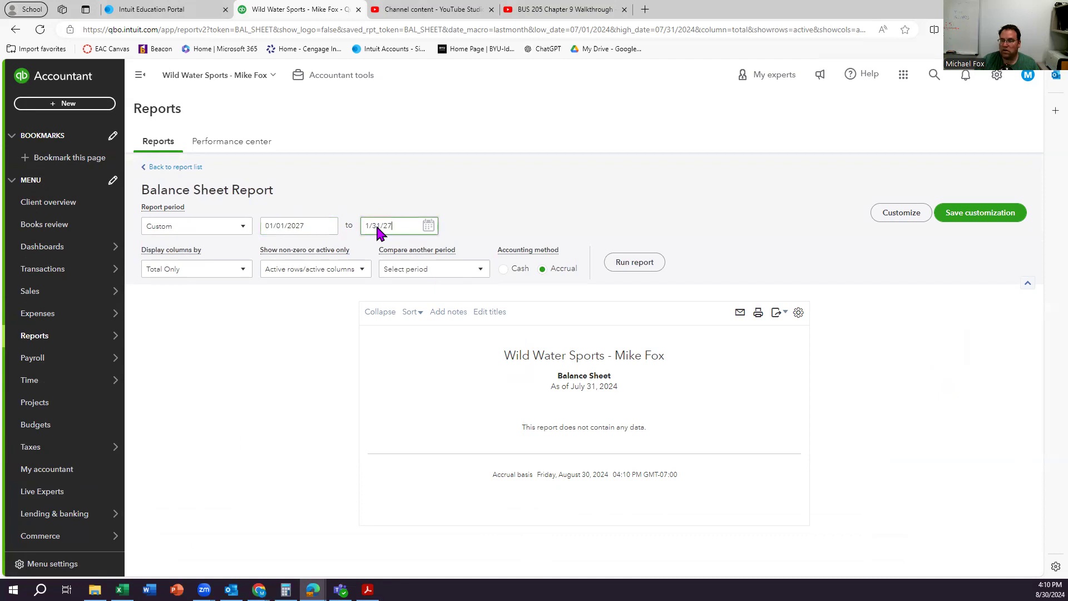
left_click(545, 219)
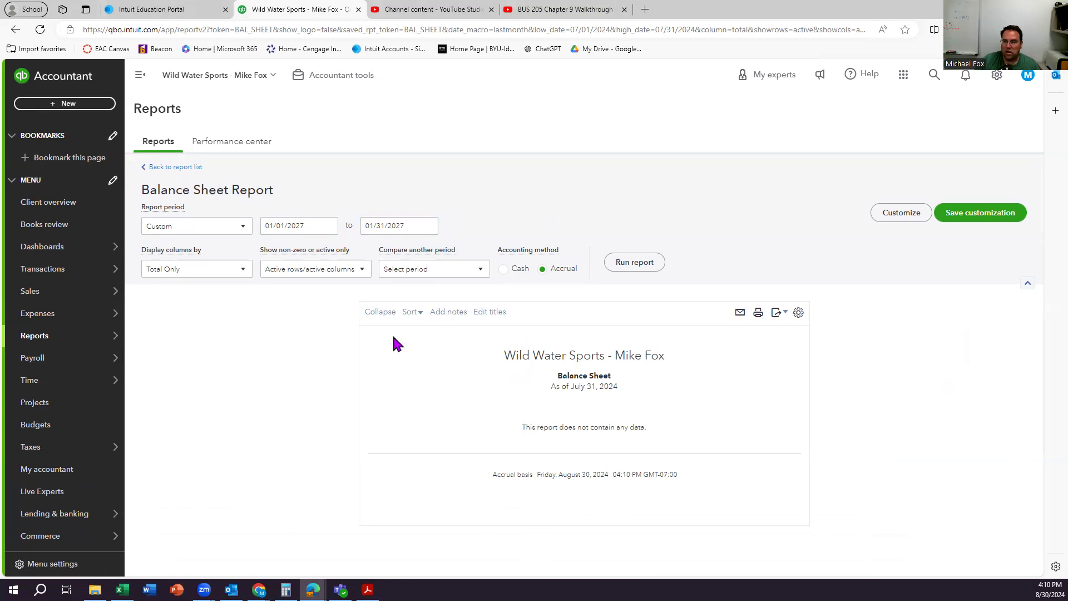
left_click(637, 262)
Collapse the balance sheet's detail rows so that sub-accounts such as accumulated depreciation and original cost are rolled up.
scroll(690, 262, "down", 3)
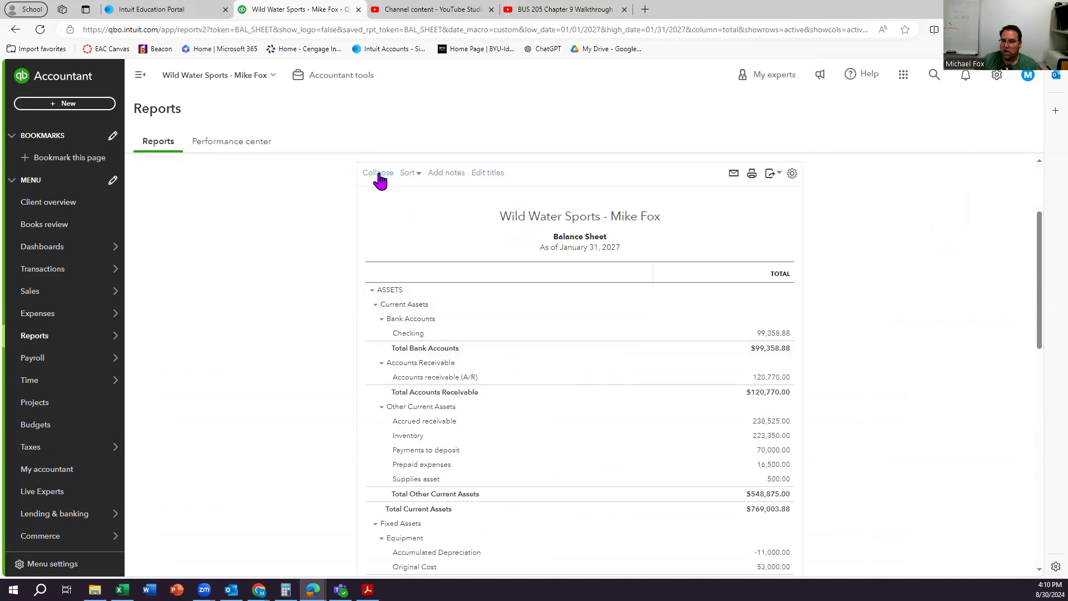
scroll(494, 309, "down", 5)
scroll(493, 310, "down", 5)
scroll(492, 307, "up", 14)
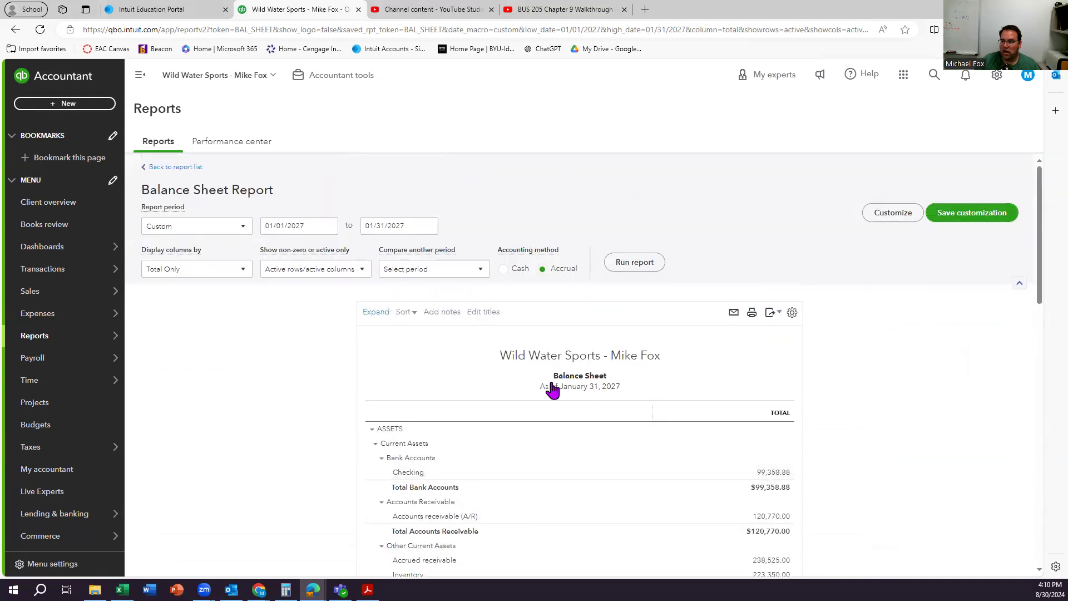
Examine the assets, liabilities and equity sections, comparing total assets with total liabilities and equity.
scroll(555, 388, "down", 8)
scroll(558, 388, "down", 5)
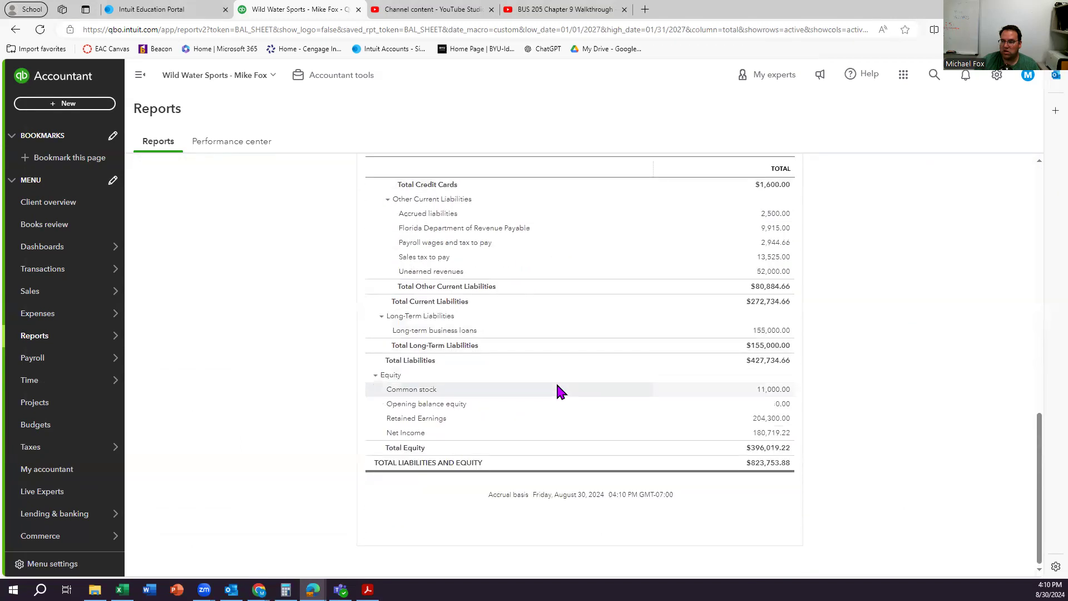
scroll(558, 388, "up", 5)
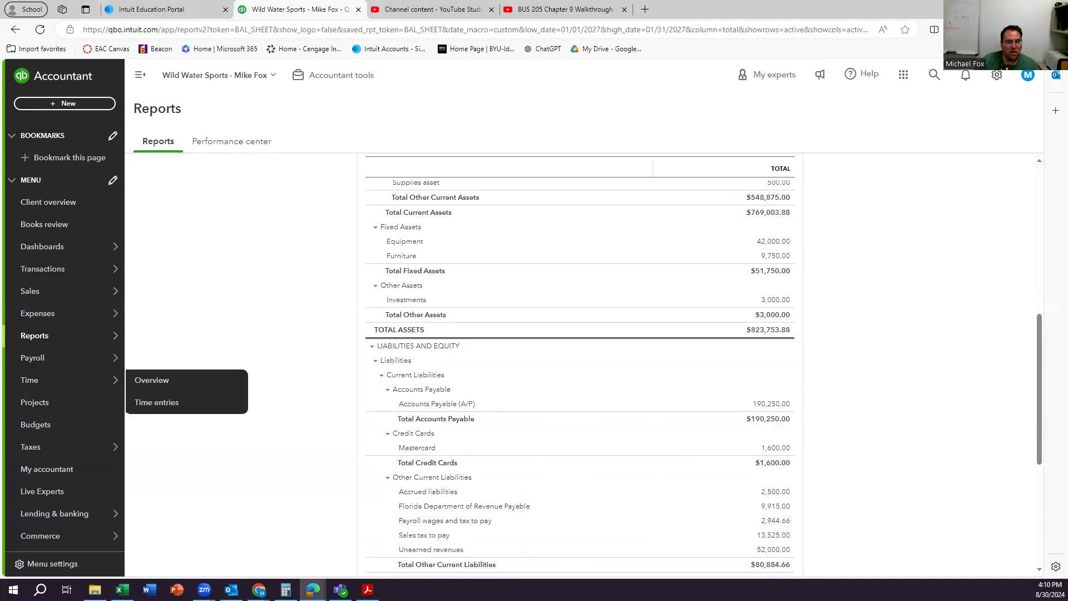
scroll(448, 363, "down", 1)
scroll(449, 363, "down", 1)
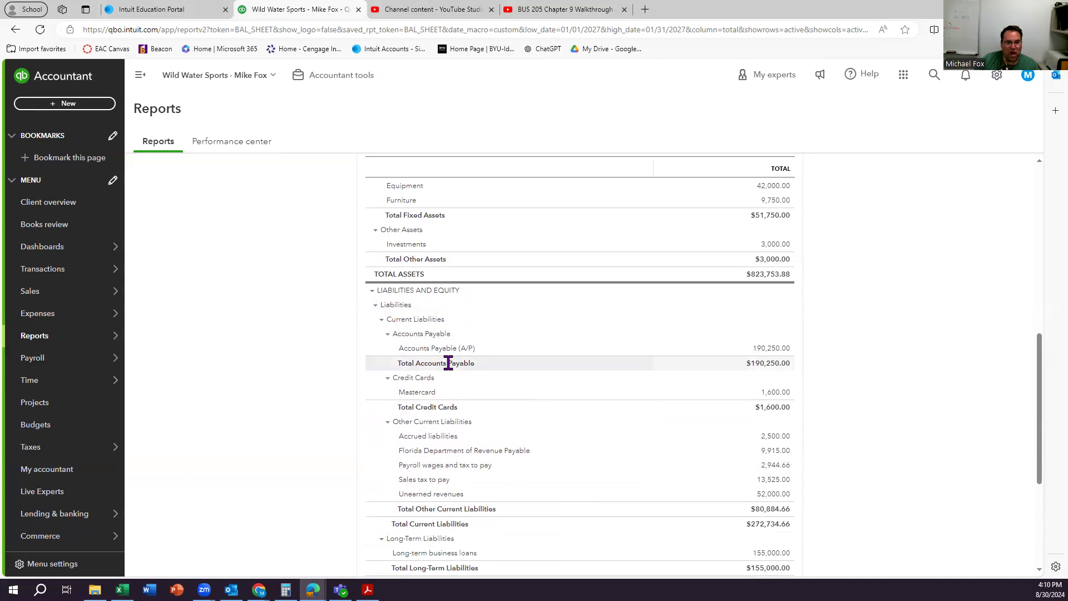
scroll(449, 363, "up", 2)
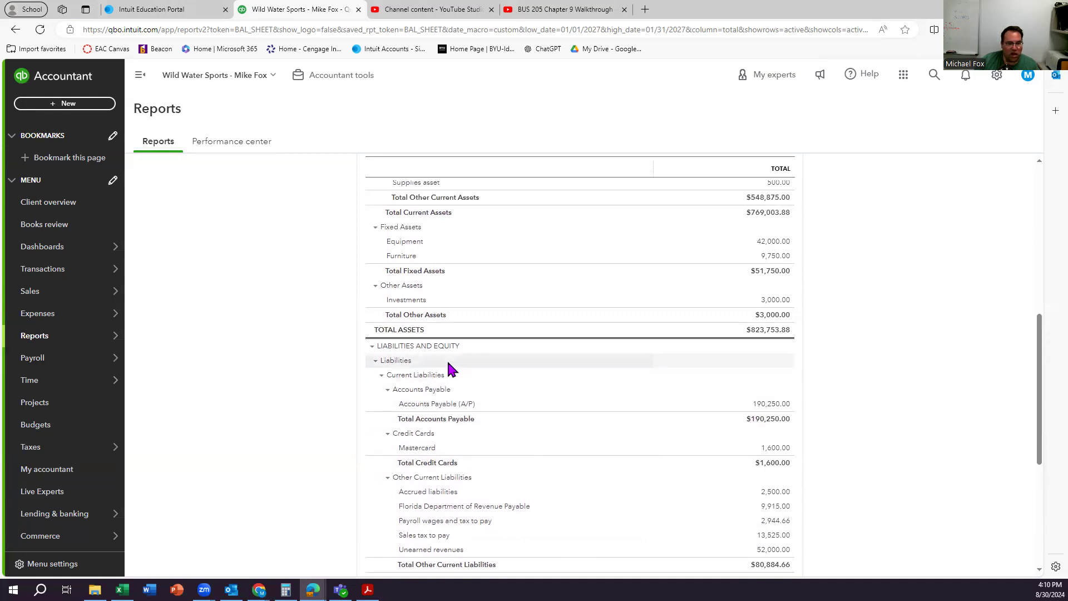
scroll(450, 369, "up", 10)
scroll(442, 346, "up", 2)
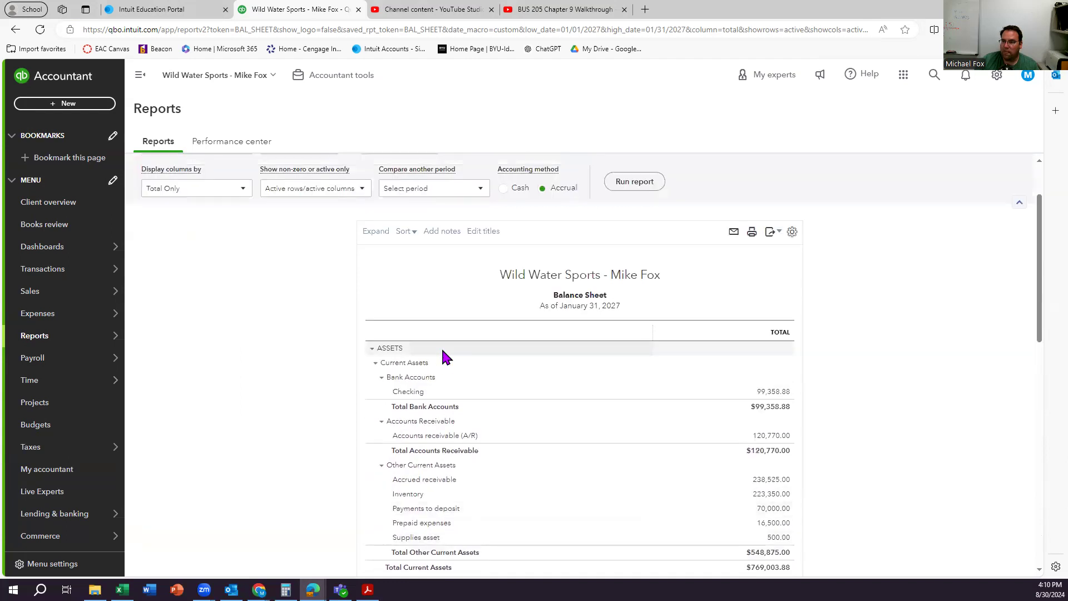
scroll(442, 346, "down", 6)
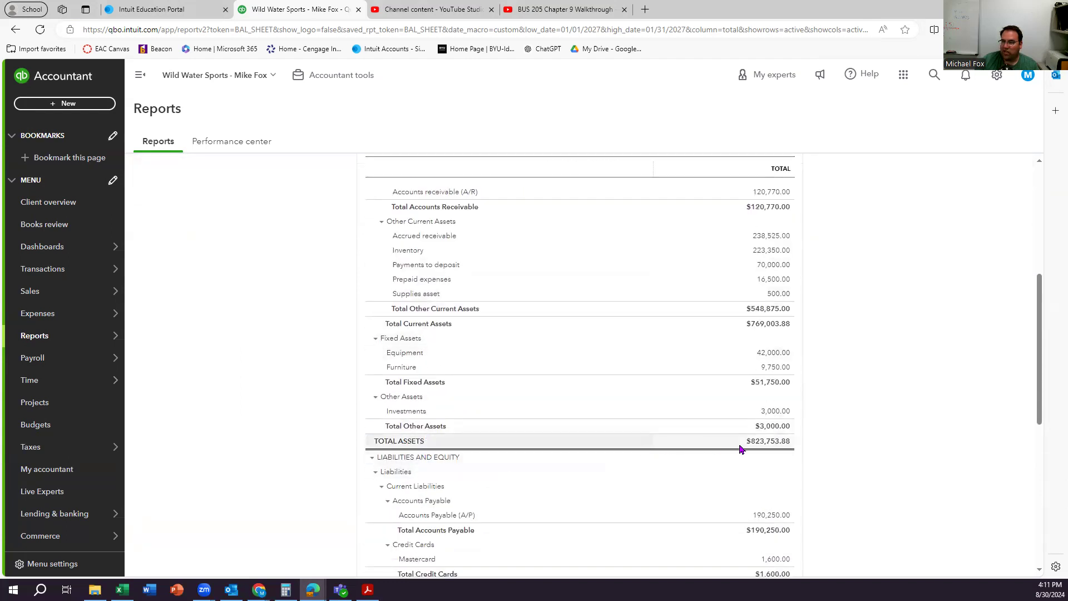
scroll(746, 448, "down", 7)
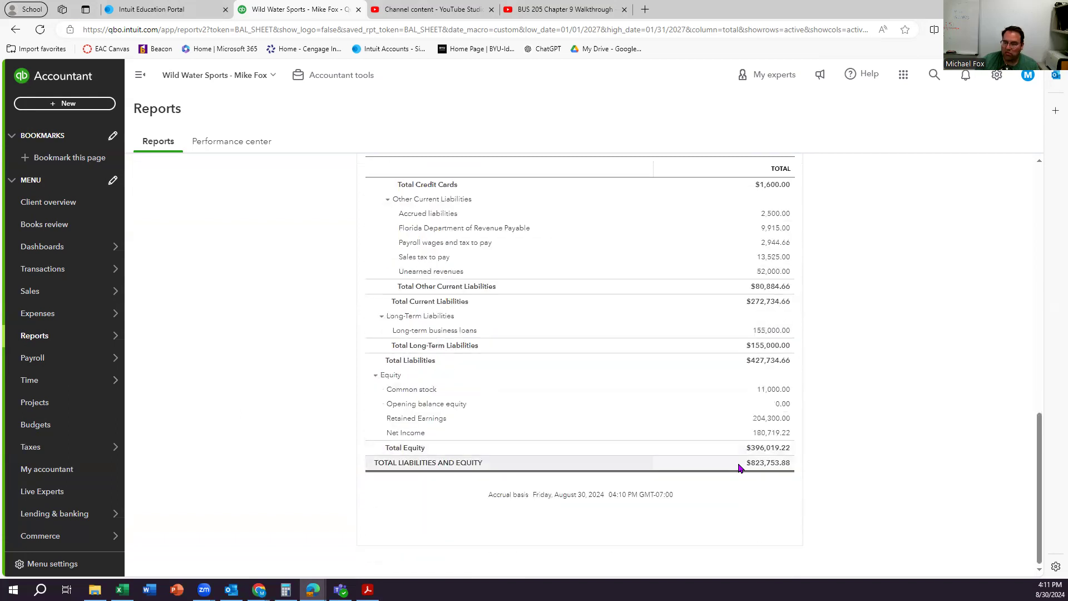
scroll(740, 467, "up", 6)
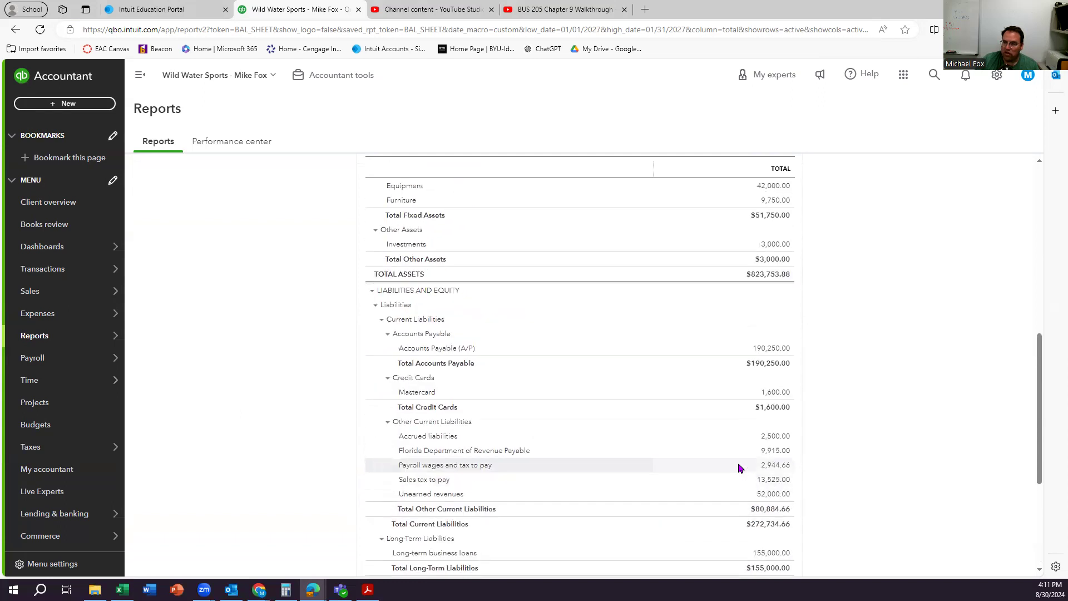
scroll(710, 445, "down", 3)
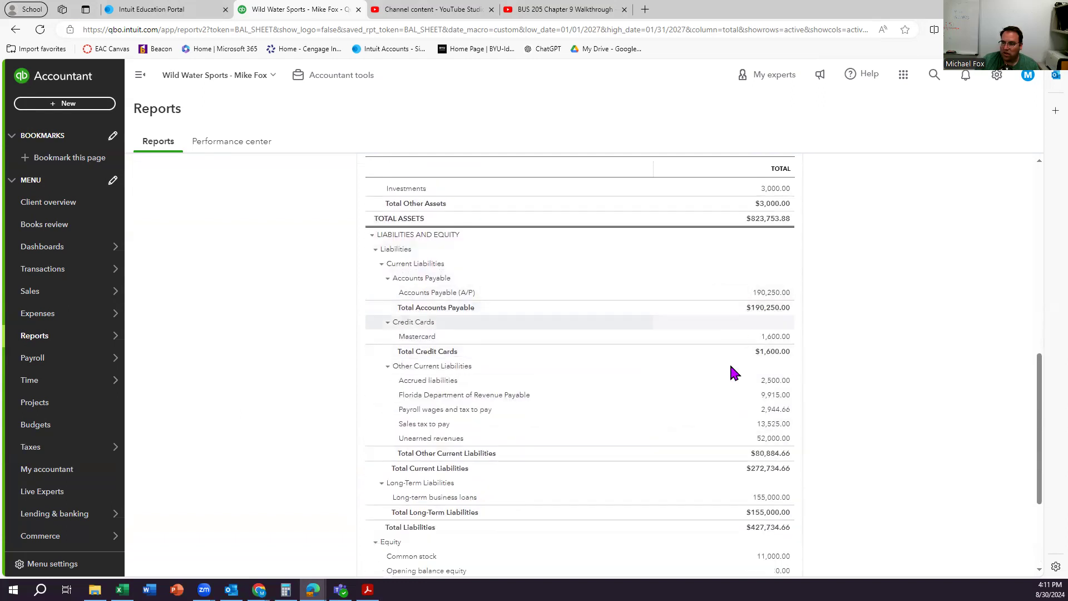
scroll(723, 479, "down", 3)
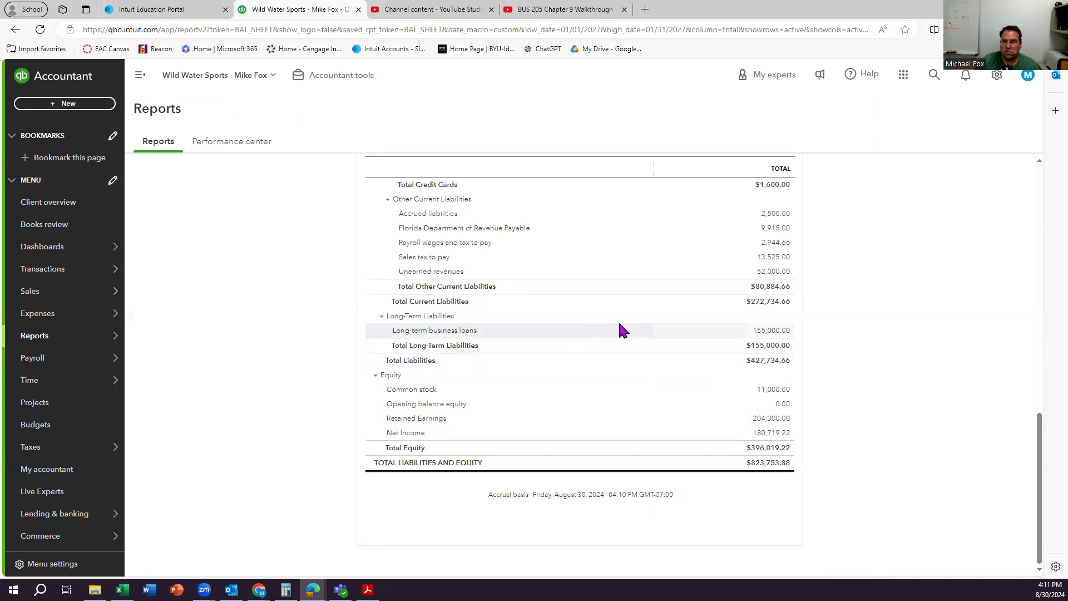
scroll(628, 334, "up", 5)
scroll(627, 345, "up", 5)
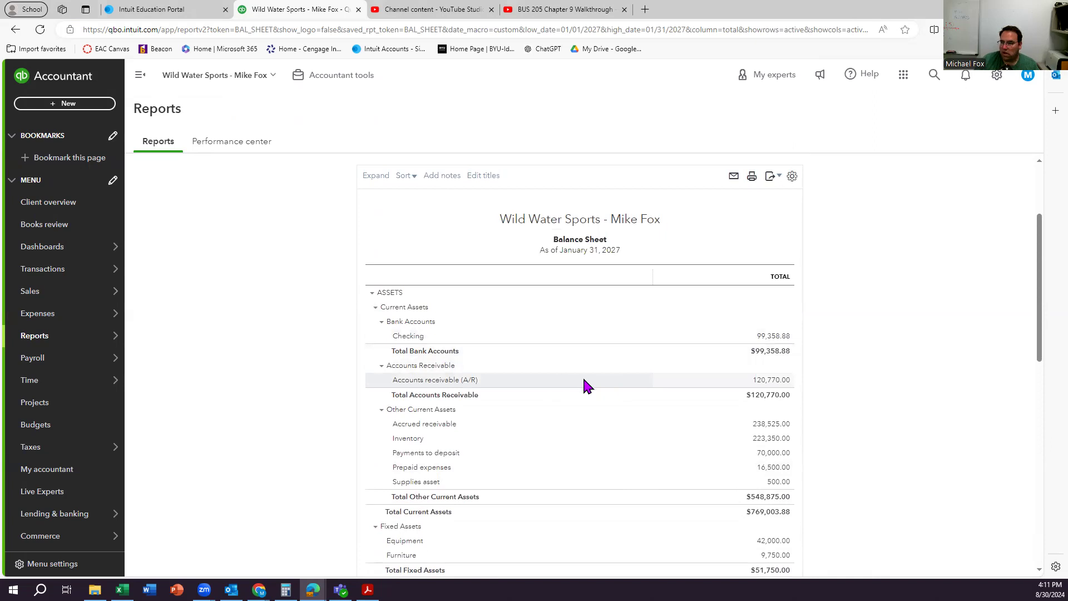
Drill into the accounts receivable balance, inspect the 01/12/2027 payment behind it, and return to the balance sheet.
left_click(781, 382)
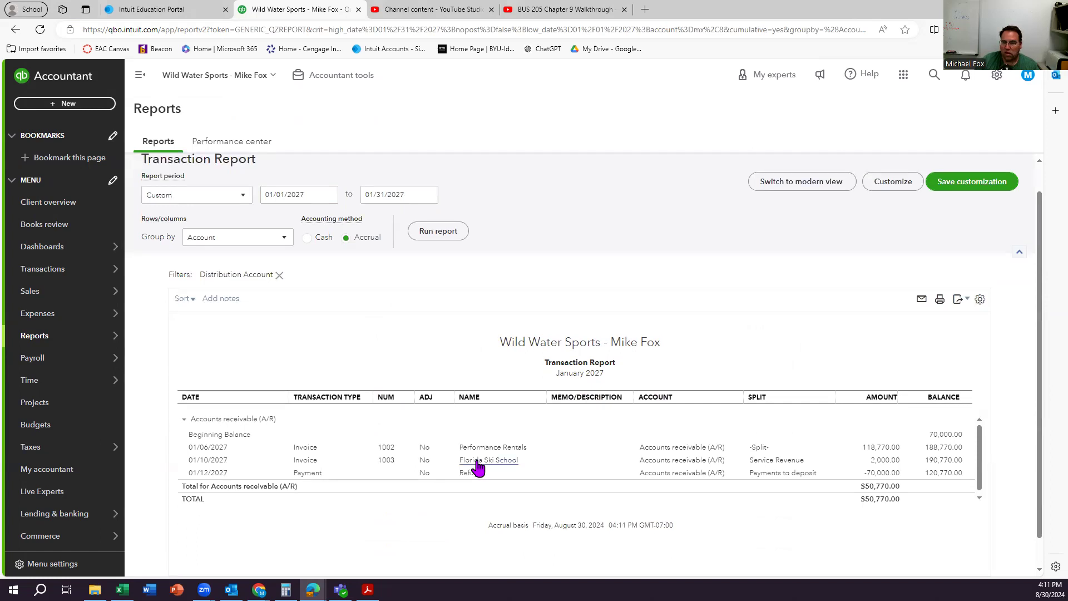
left_click(877, 476)
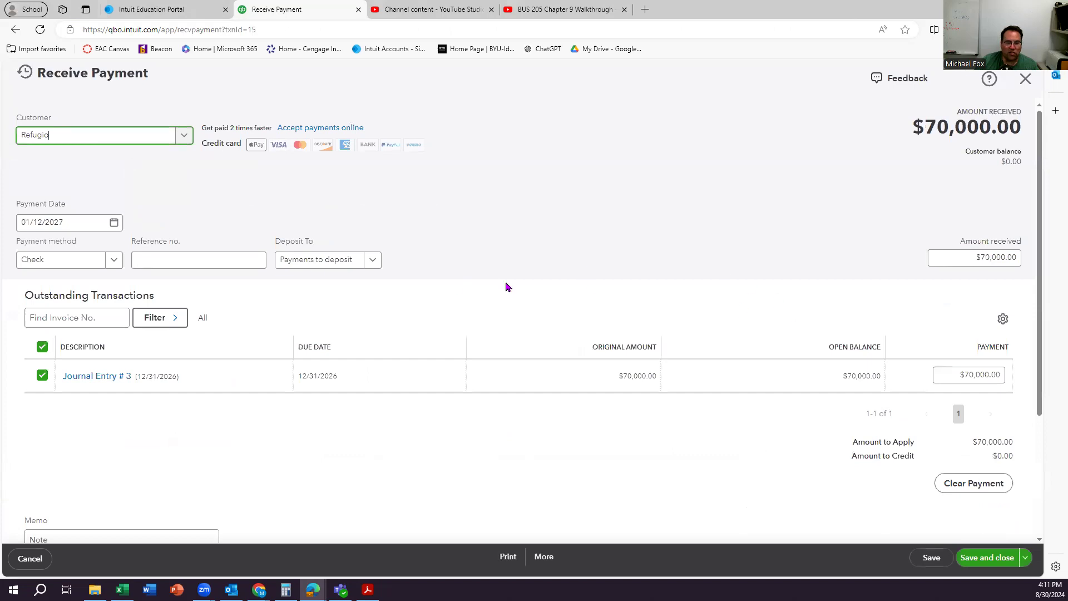
scroll(559, 322, "down", 3)
scroll(559, 321, "up", 2)
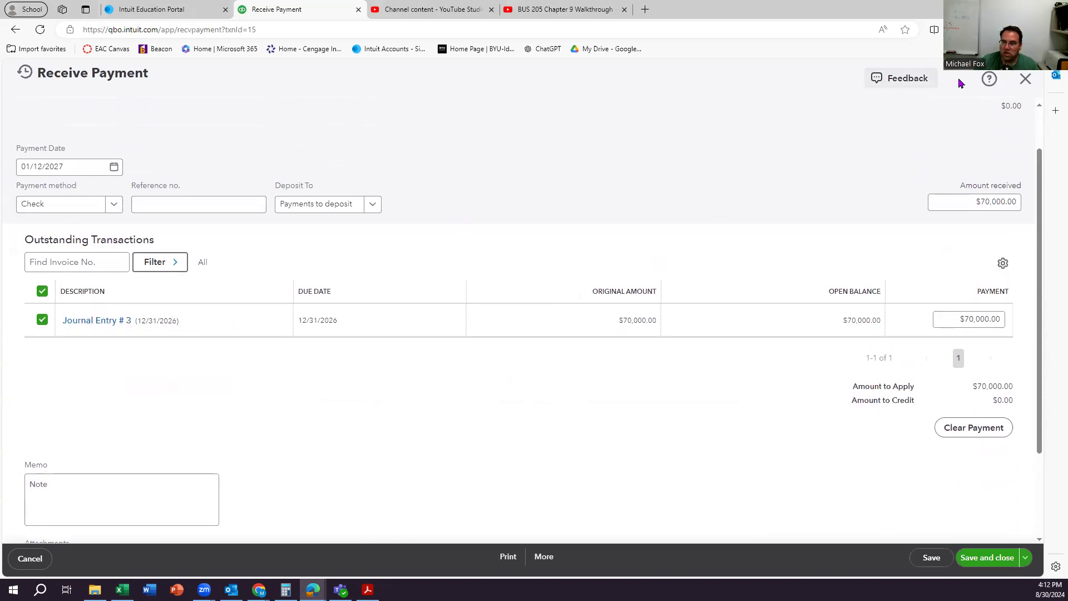
left_click(1025, 78)
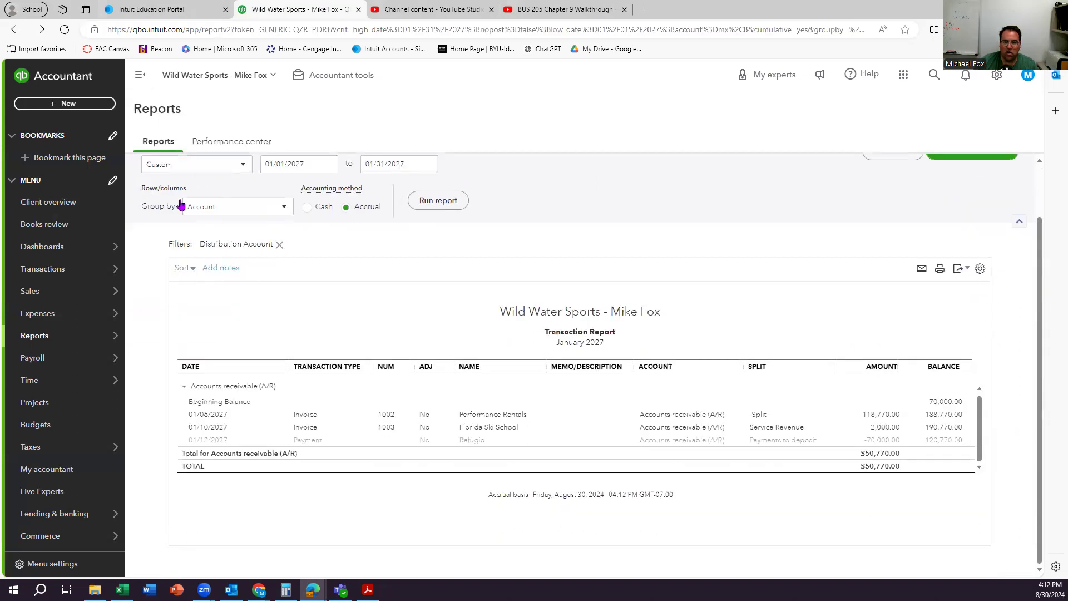
scroll(229, 299, "up", 1)
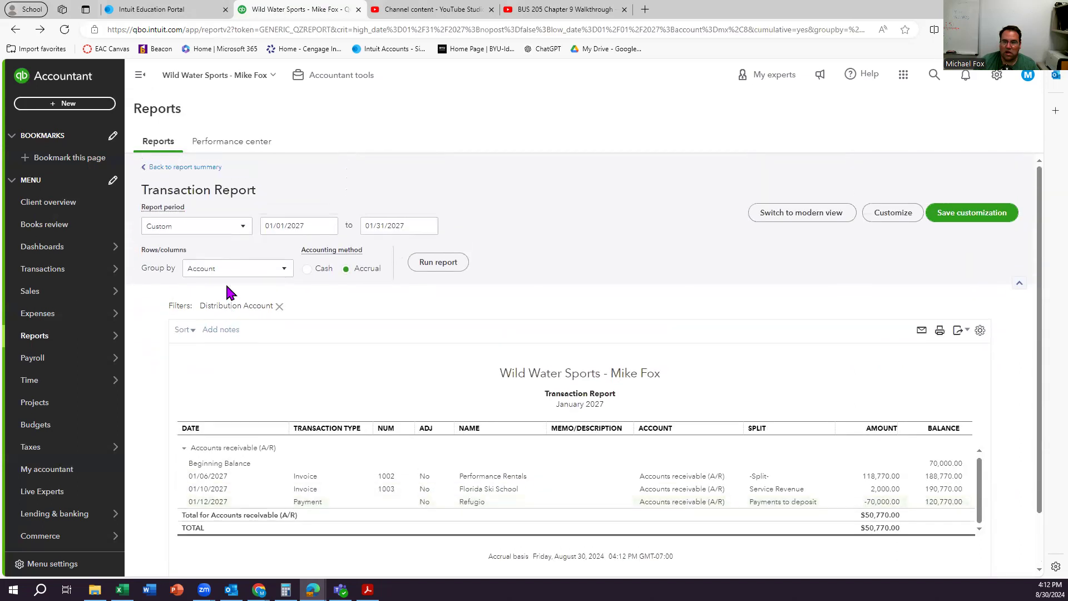
left_click(183, 168)
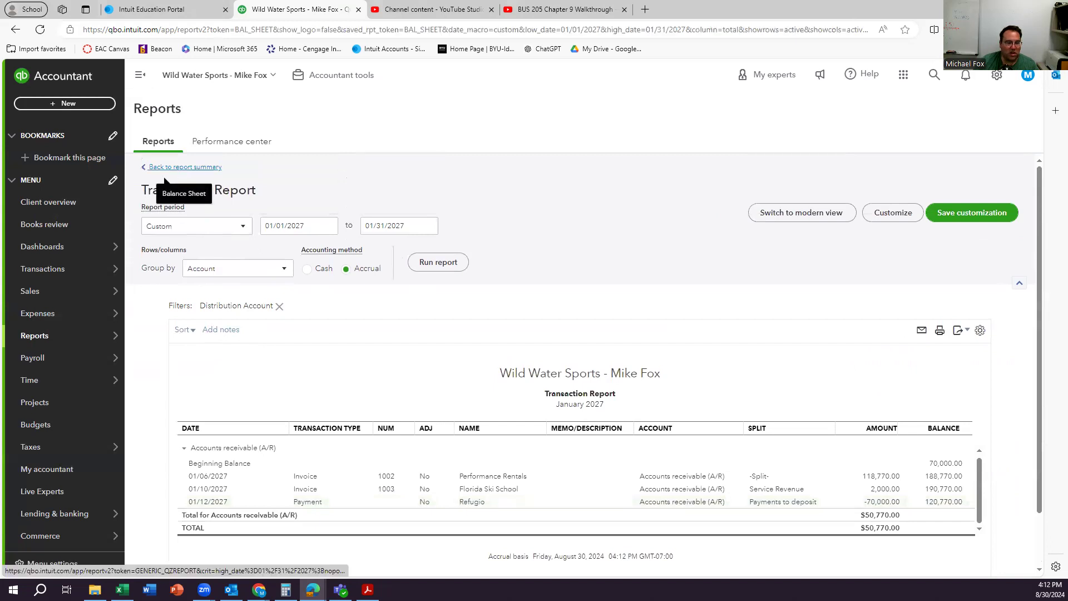
Customize the balance sheet to show amounts without cents and add the % of Column option, keeping Total Only columns, and run it.
left_click(894, 214)
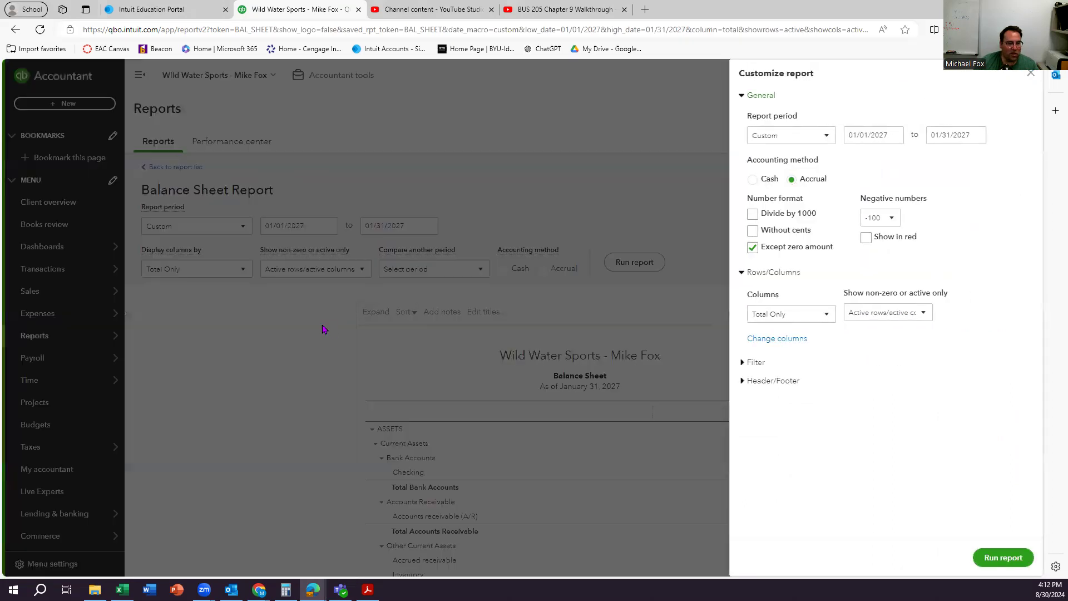
left_click(752, 231)
left_click(825, 315)
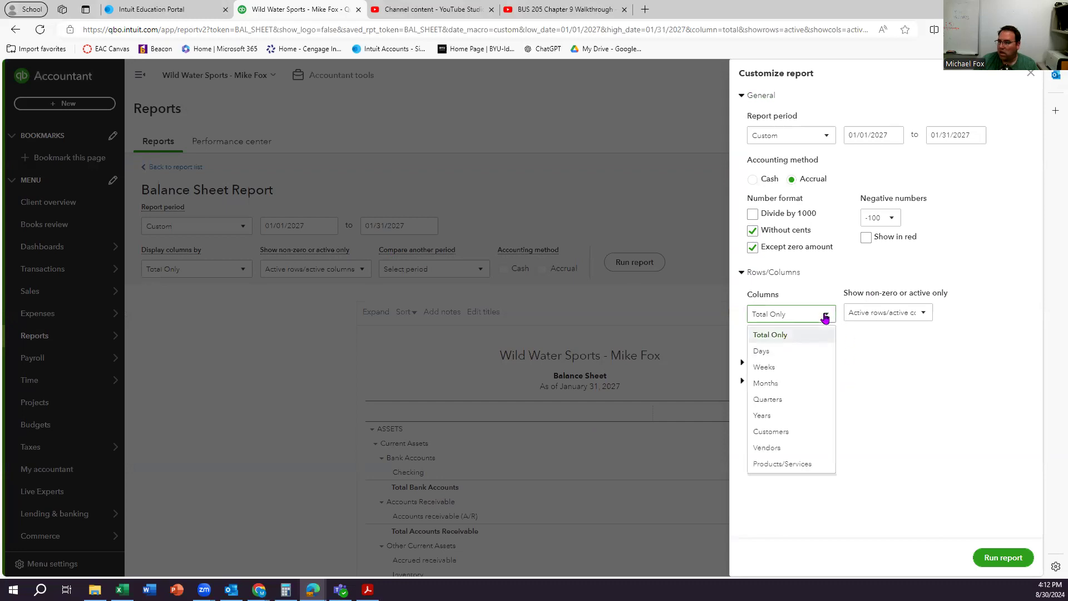
left_click(826, 316)
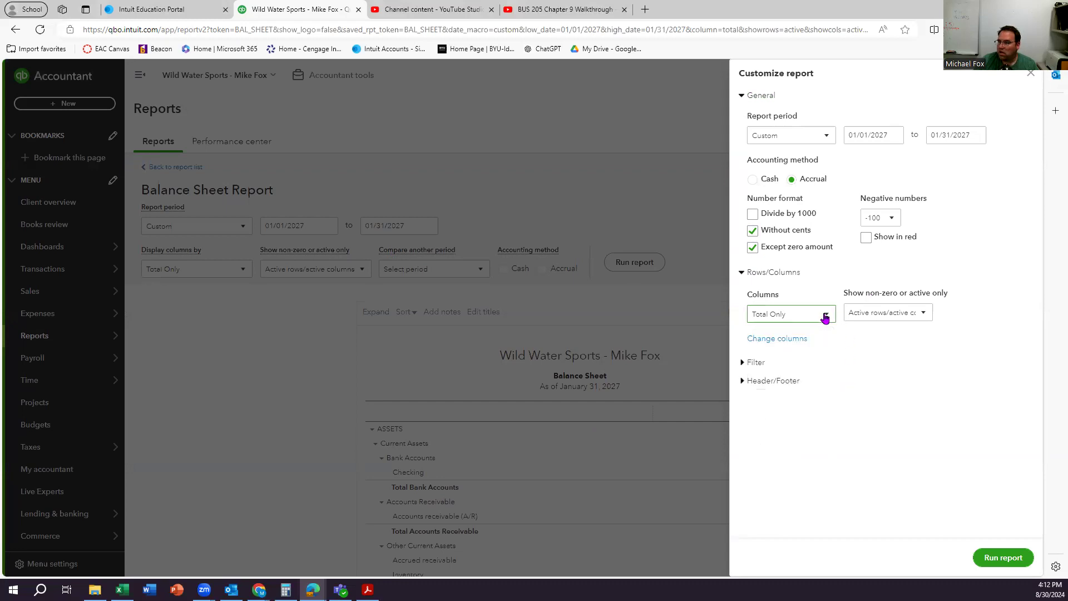
left_click(793, 346)
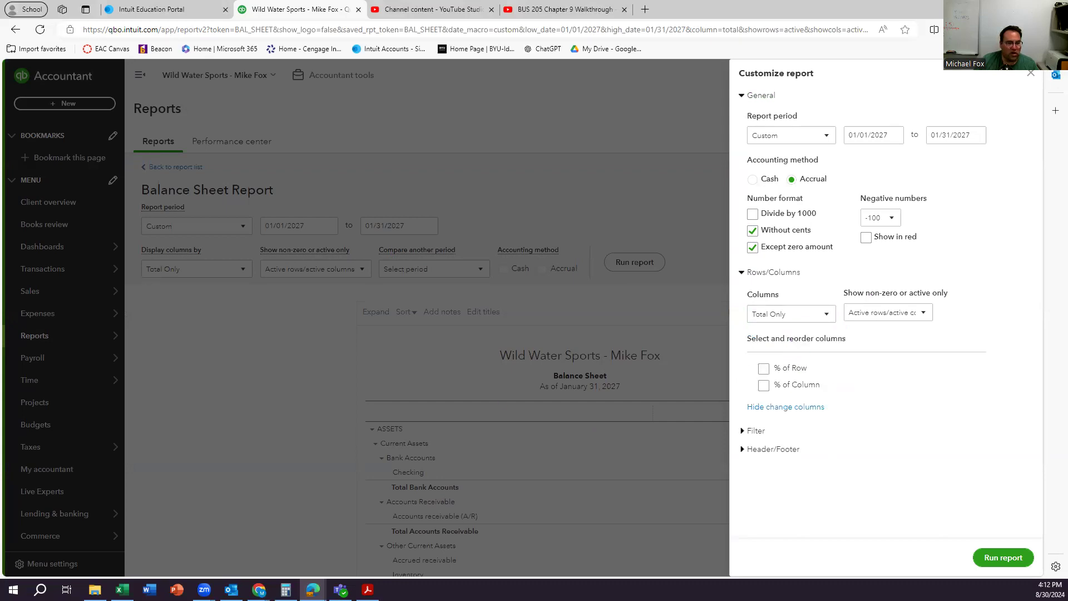
left_click(763, 385)
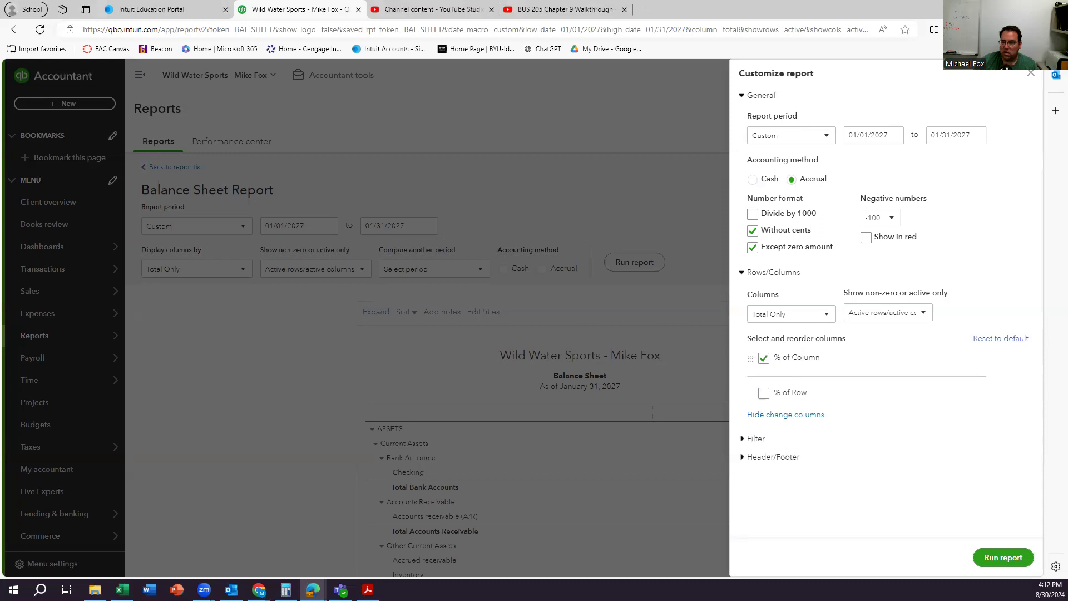
left_click(995, 559)
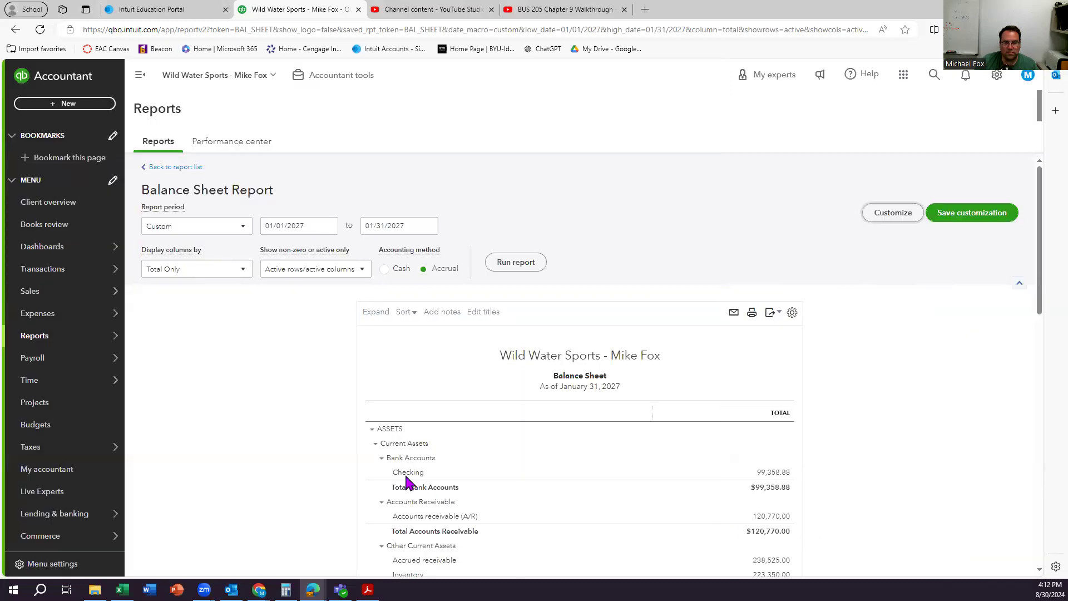
scroll(412, 434, "down", 2)
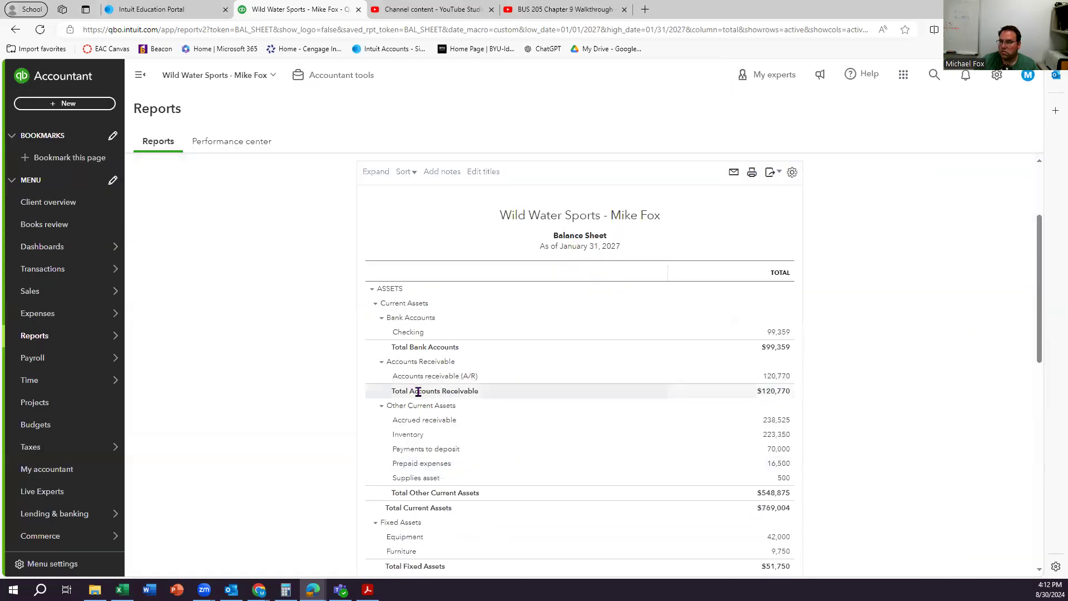
Look through the customized balance sheet, from assets to equity, for the % of Column figures.
scroll(419, 392, "down", 5)
scroll(418, 391, "up", 5)
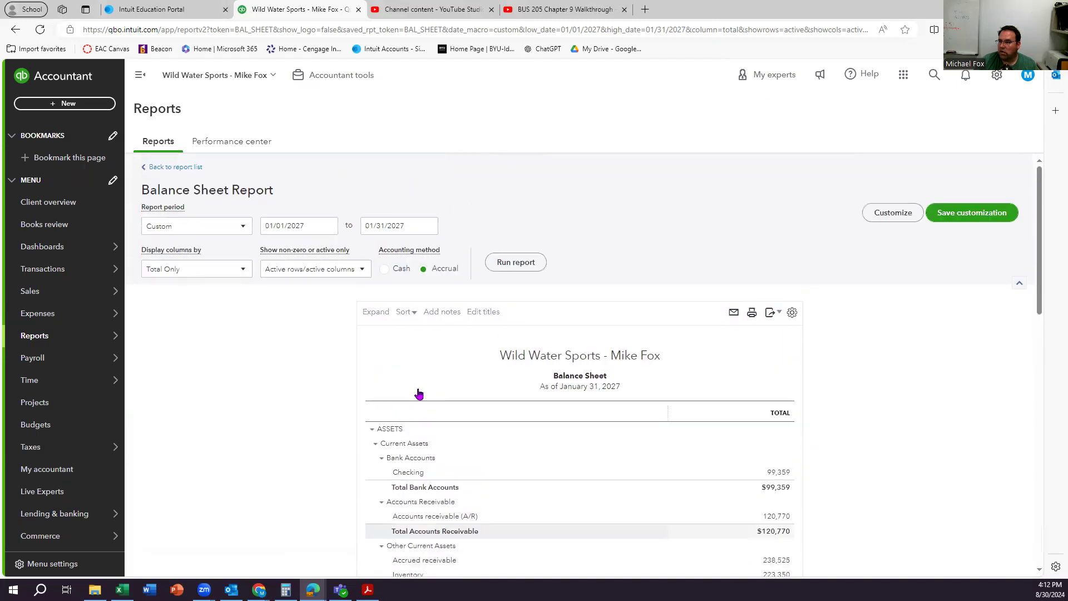
scroll(419, 389, "down", 10)
scroll(418, 389, "up", 6)
scroll(419, 390, "up", 5)
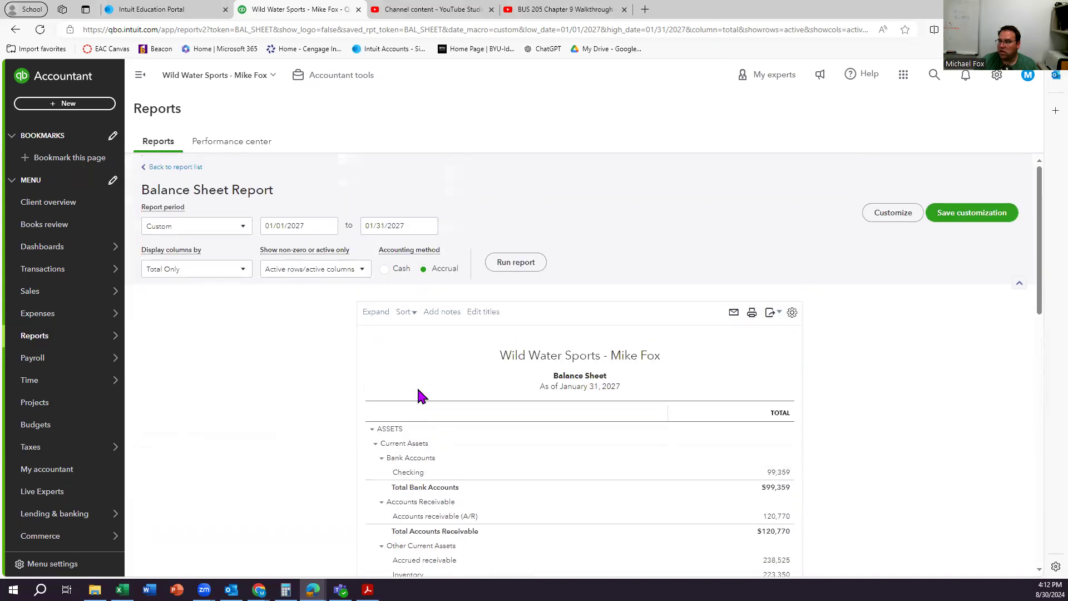
Review the balance sheet's column display choices, keep Total Only with % of Column selected, and rerun the report.
left_click(883, 213)
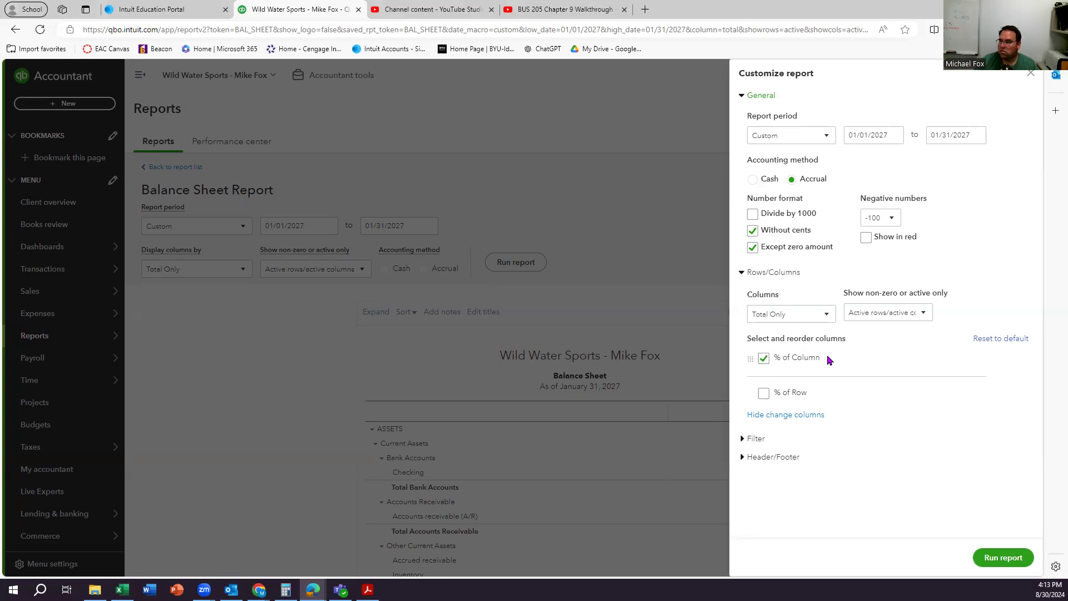
left_click(827, 315)
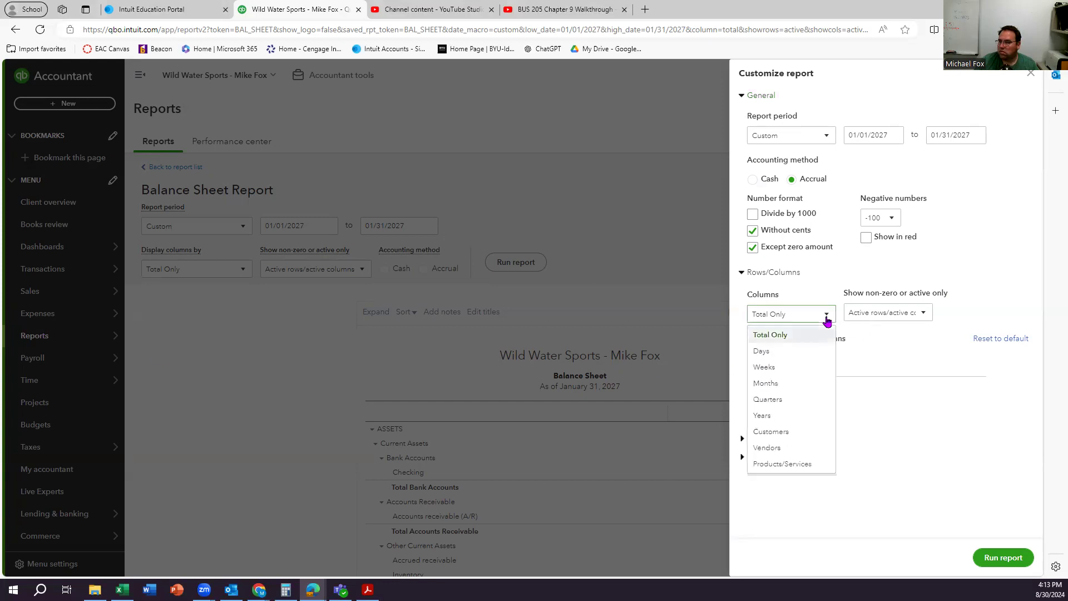
left_click(826, 315)
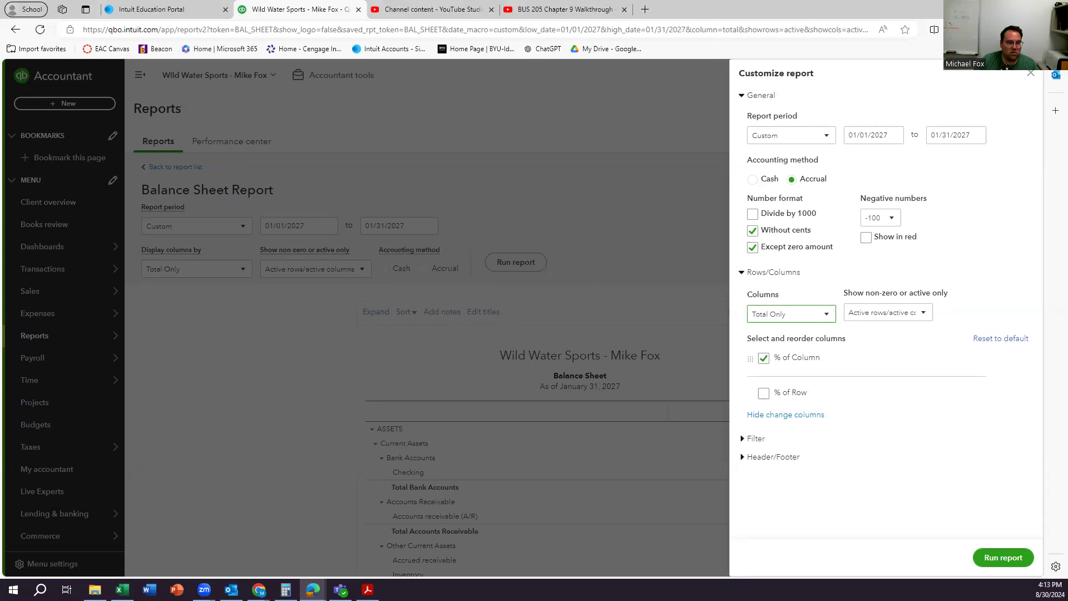
left_click(1016, 559)
scroll(939, 550, "down", 3)
scroll(931, 546, "down", 10)
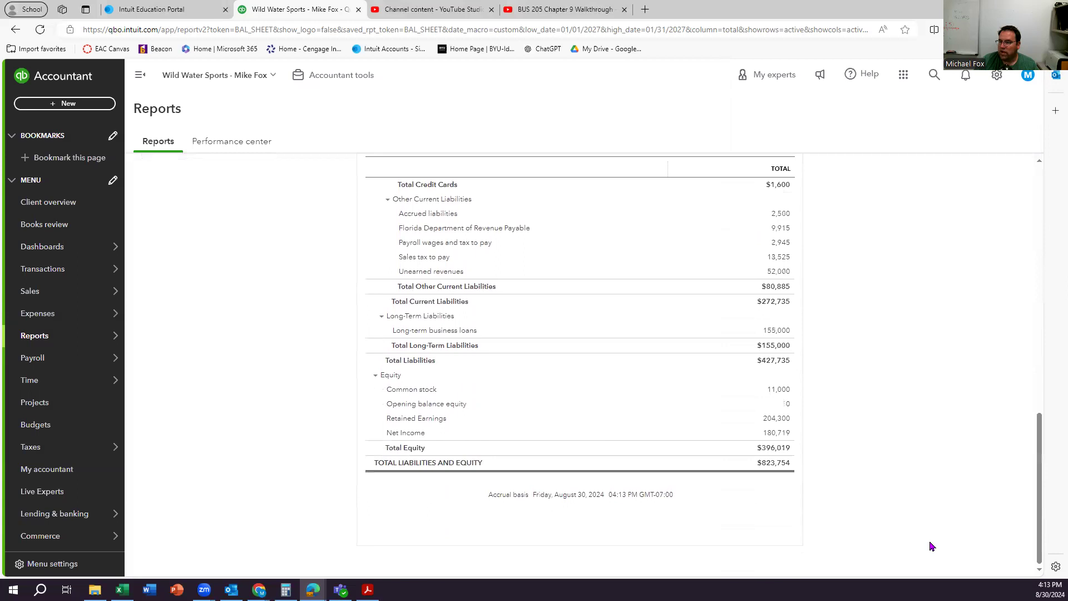
scroll(930, 547, "up", 12)
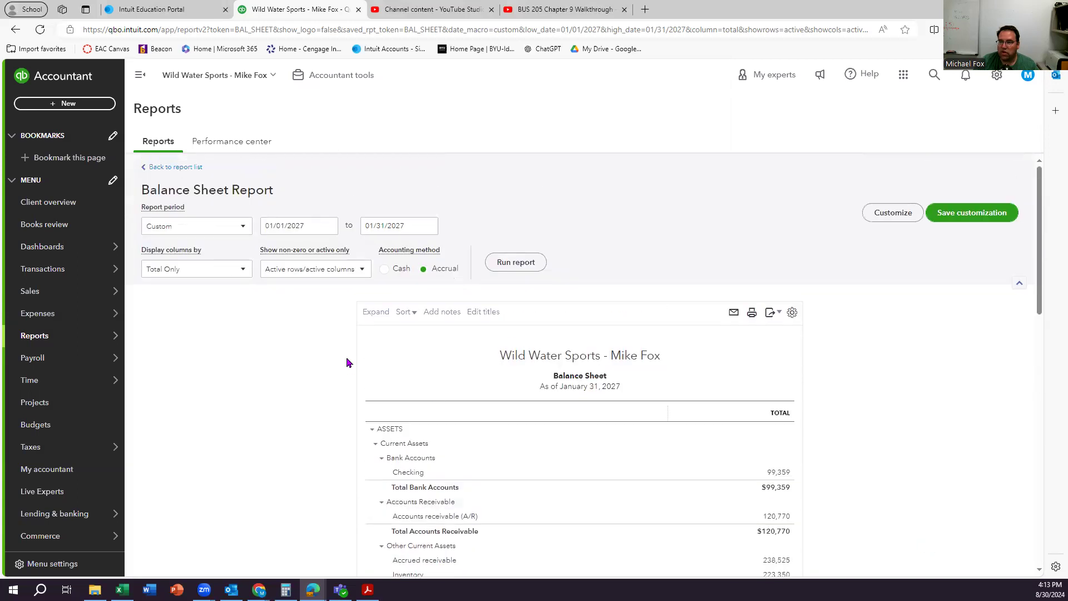
Expand the balance sheet's sub-account rows and collapse them again.
left_click(384, 315)
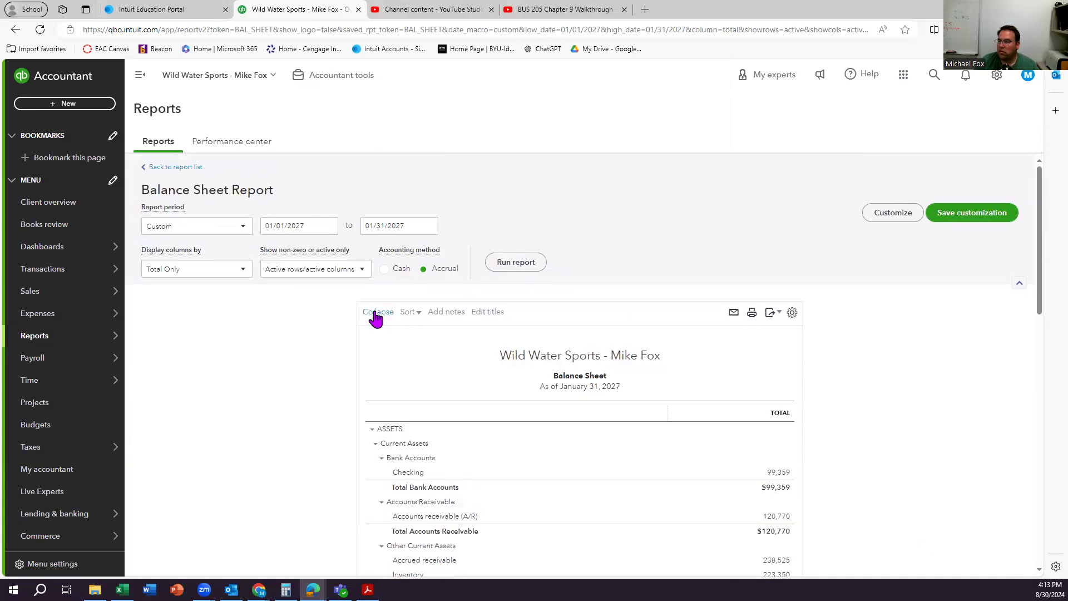
scroll(375, 314, "down", 2)
scroll(381, 289, "up", 2)
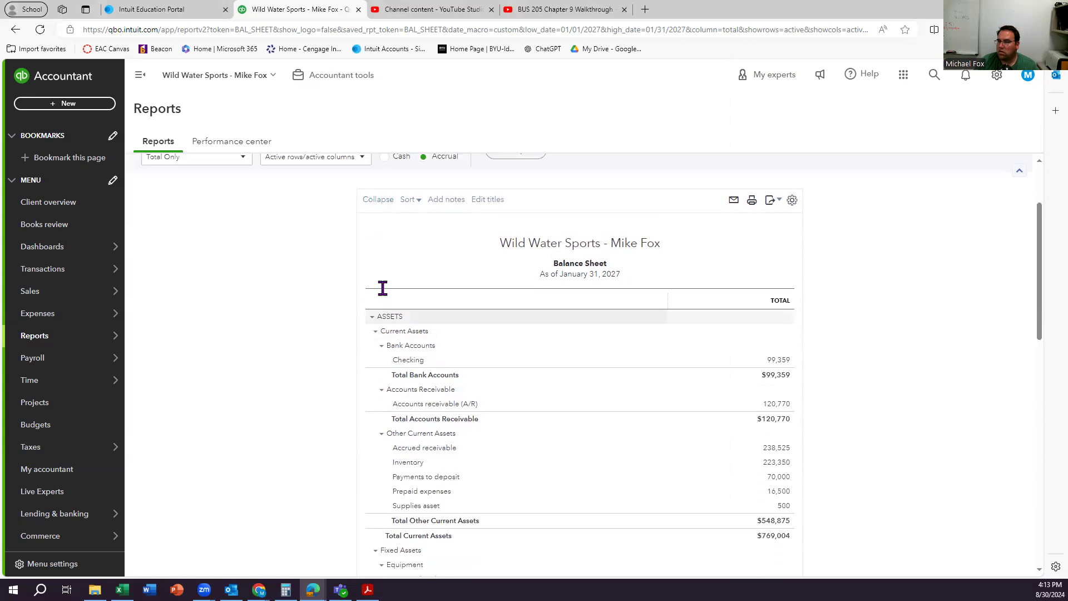
left_click(380, 315)
scroll(501, 328, "down", 2)
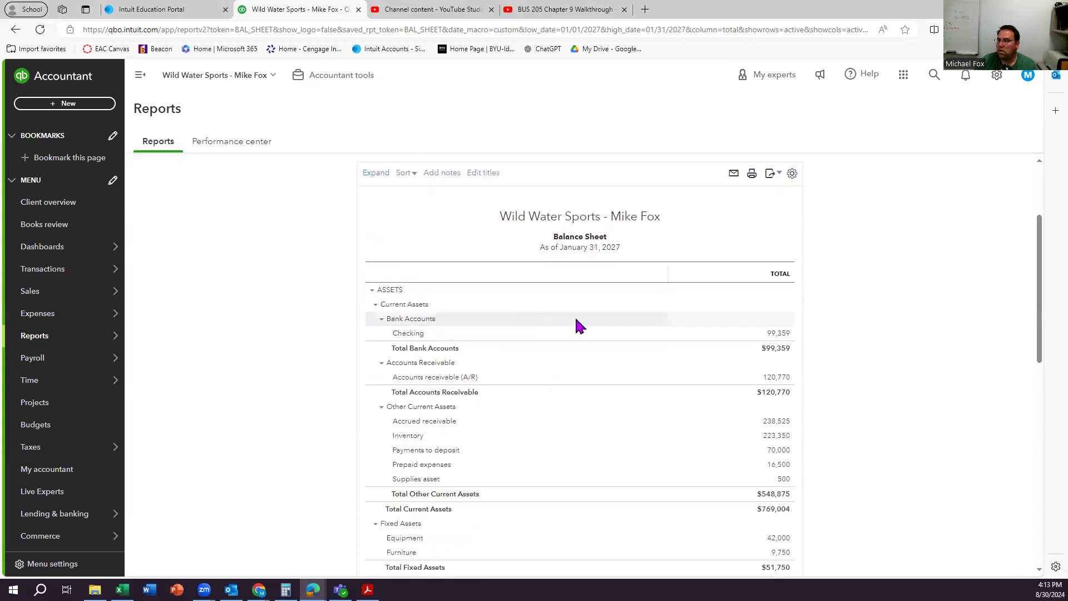
scroll(766, 389, "up", 2)
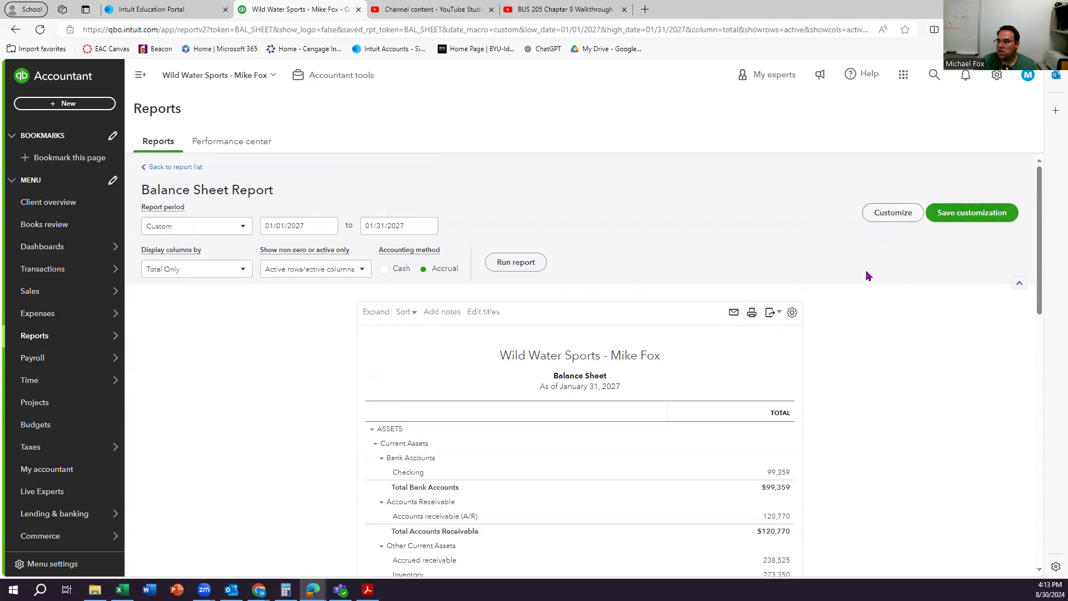
Clear and reselect the % of Column option in the customization, and rerun the balance sheet.
left_click(891, 213)
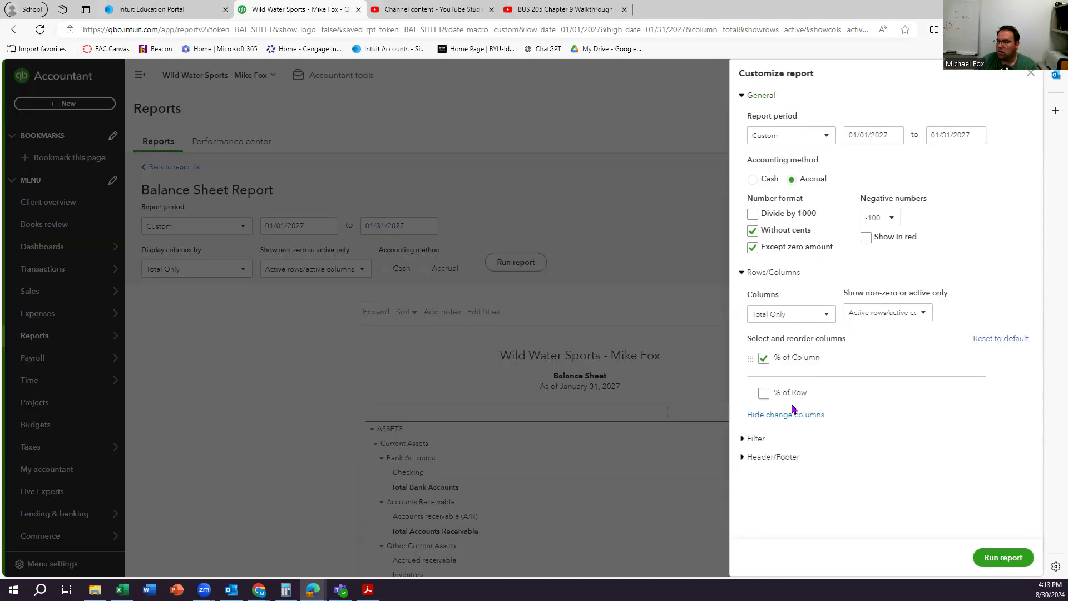
left_click(764, 359)
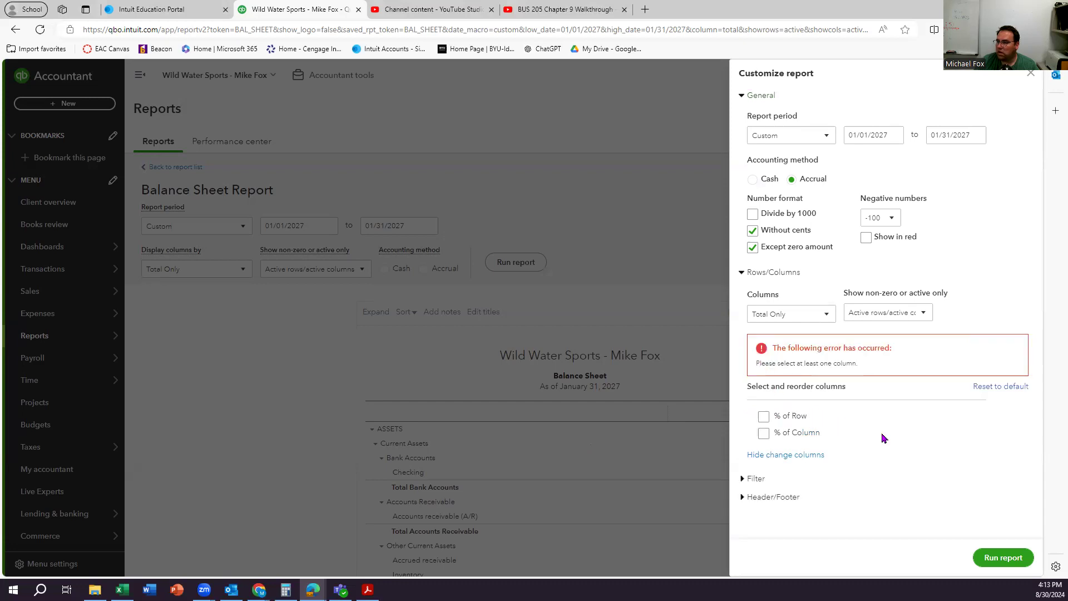
left_click(763, 433)
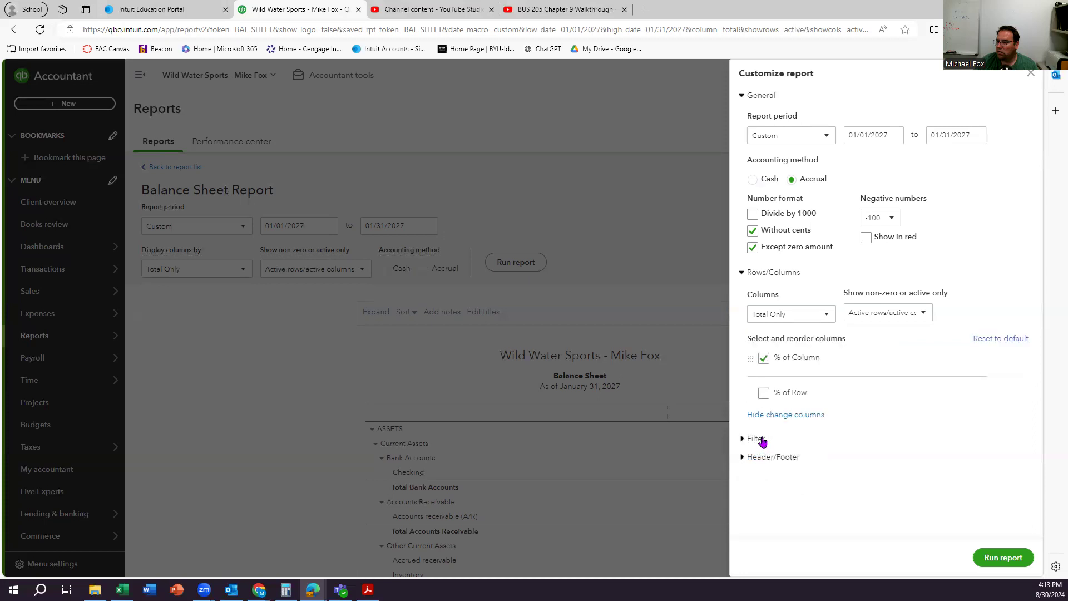
left_click(1003, 558)
scroll(1004, 556, "down", 3)
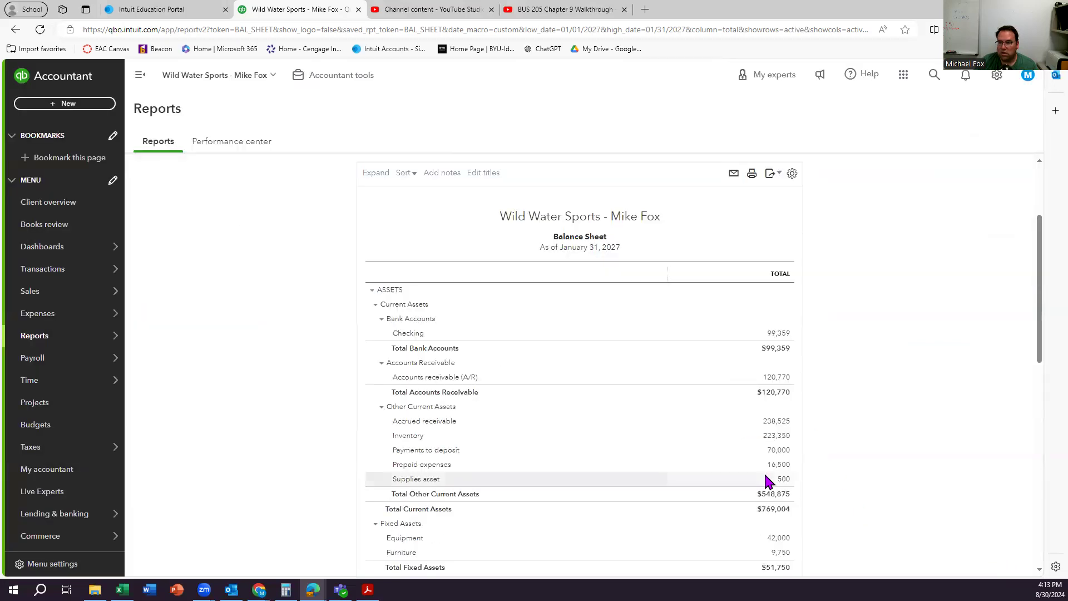
scroll(800, 458, "up", 3)
Try to run the balance sheet with the % of Column option cleared and no percentage column selected.
left_click(892, 215)
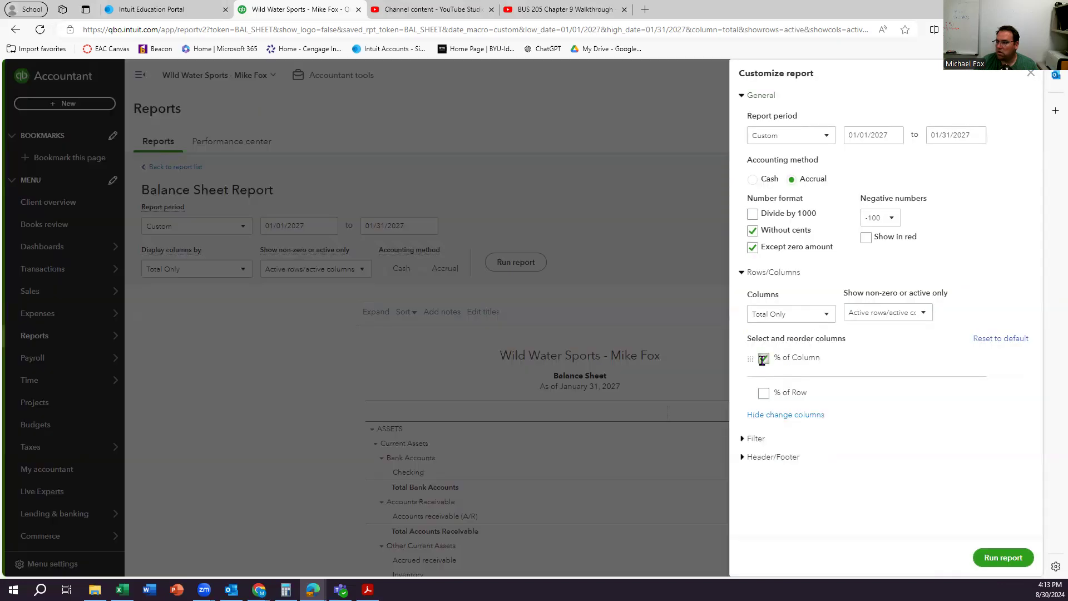
left_click(763, 359)
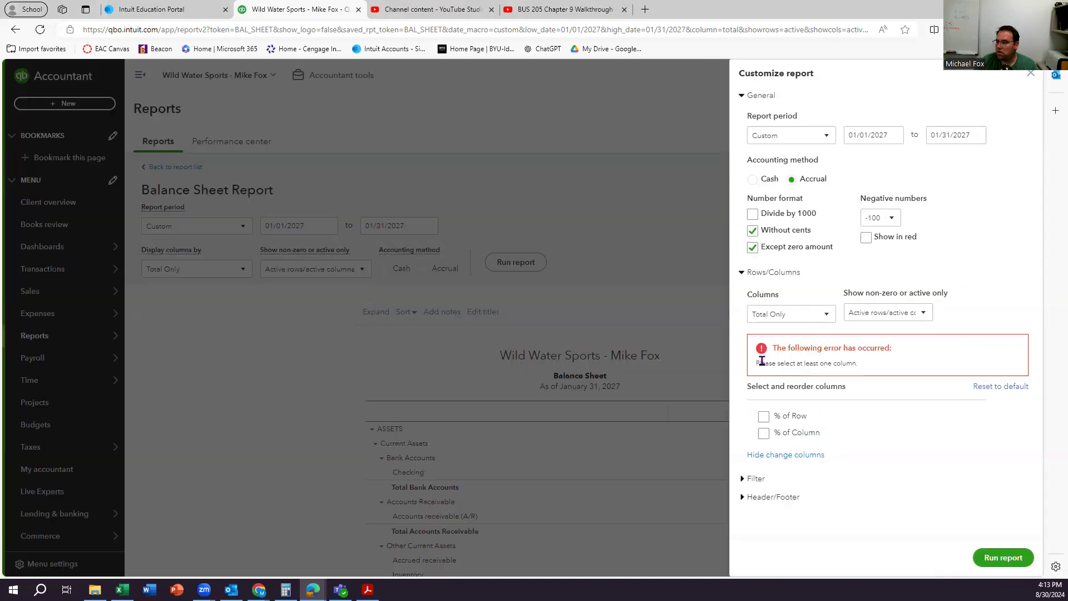
left_click(982, 550)
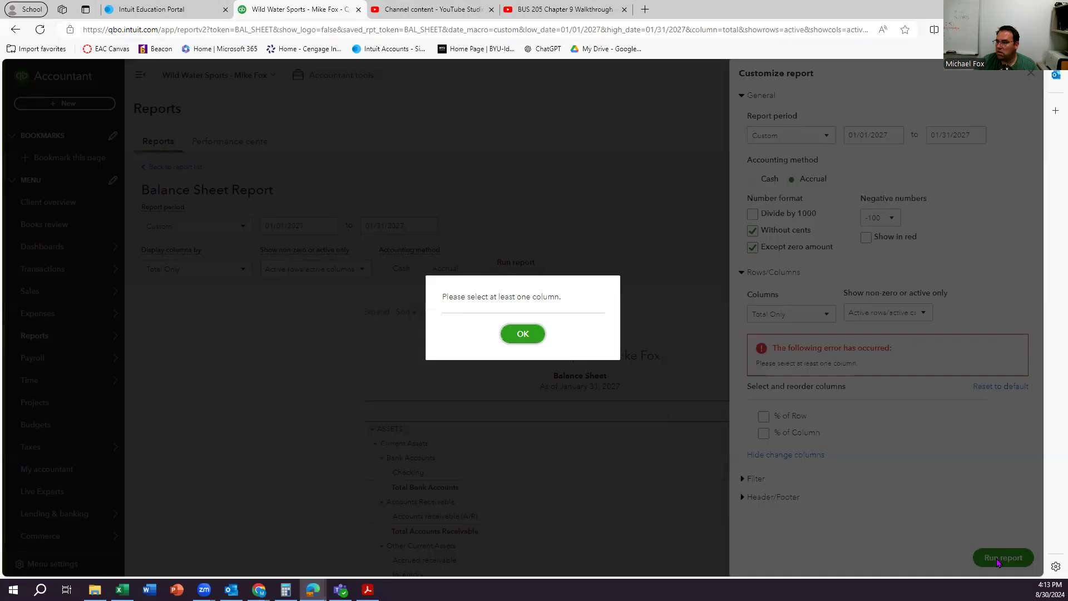
left_click(519, 335)
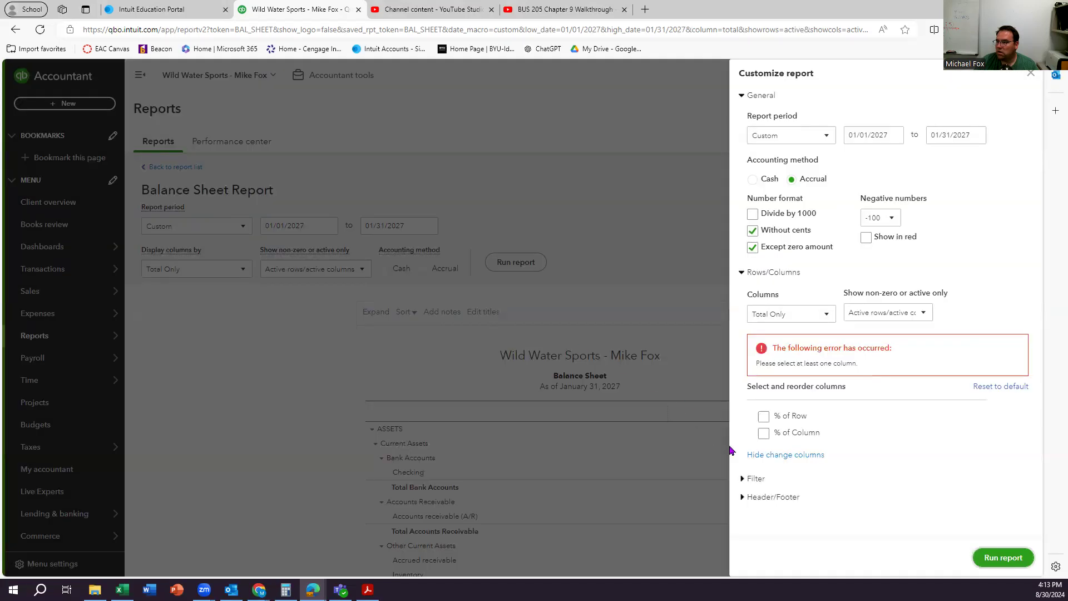
Reselect % of Column, display the balance sheet's columns by Months, and run the report.
left_click(765, 434)
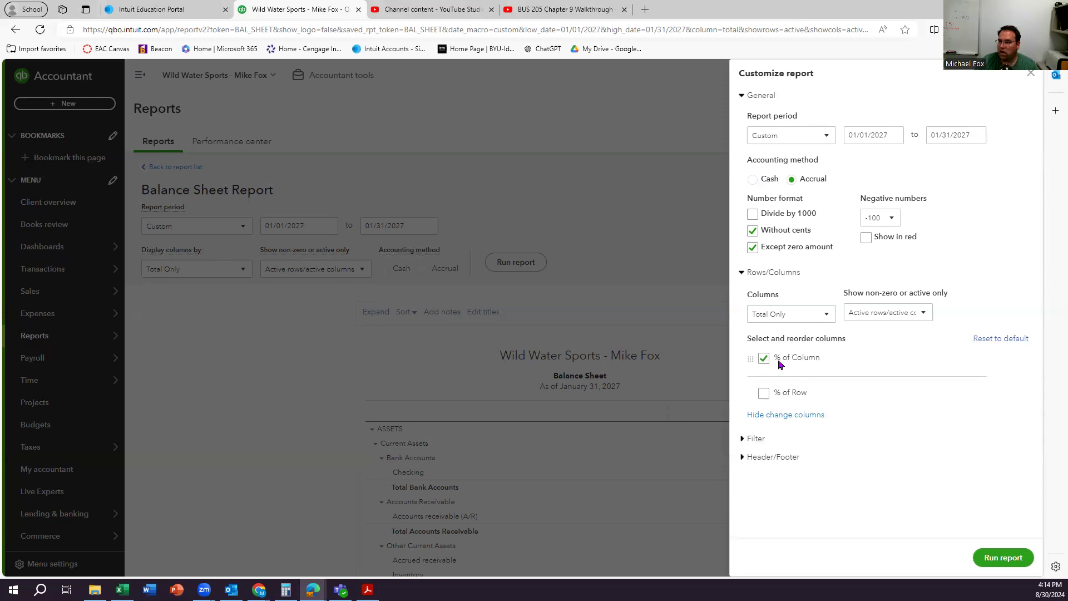
left_click(827, 315)
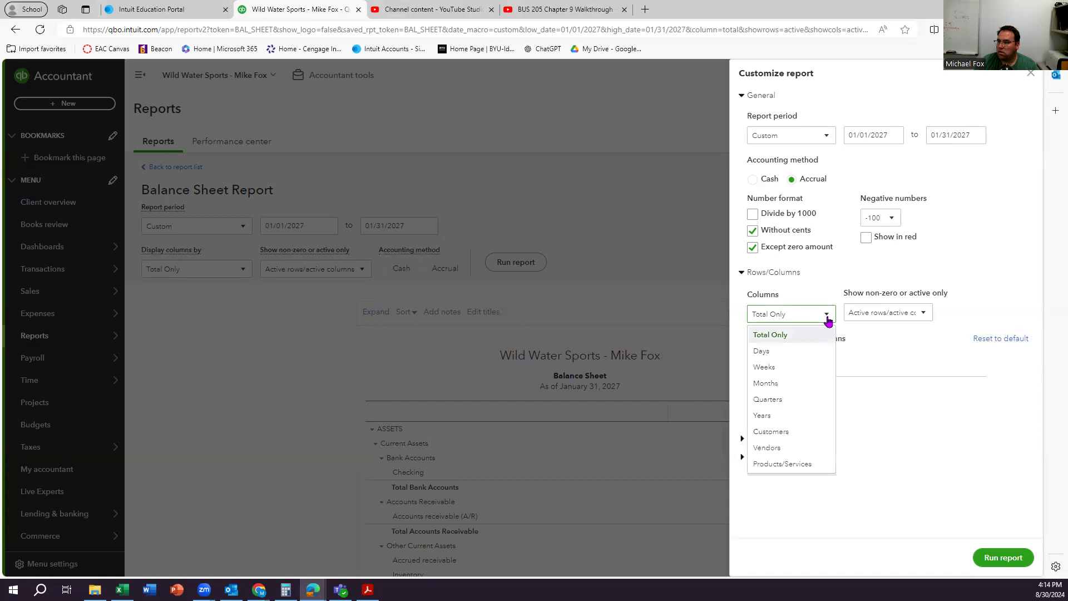
left_click(778, 385)
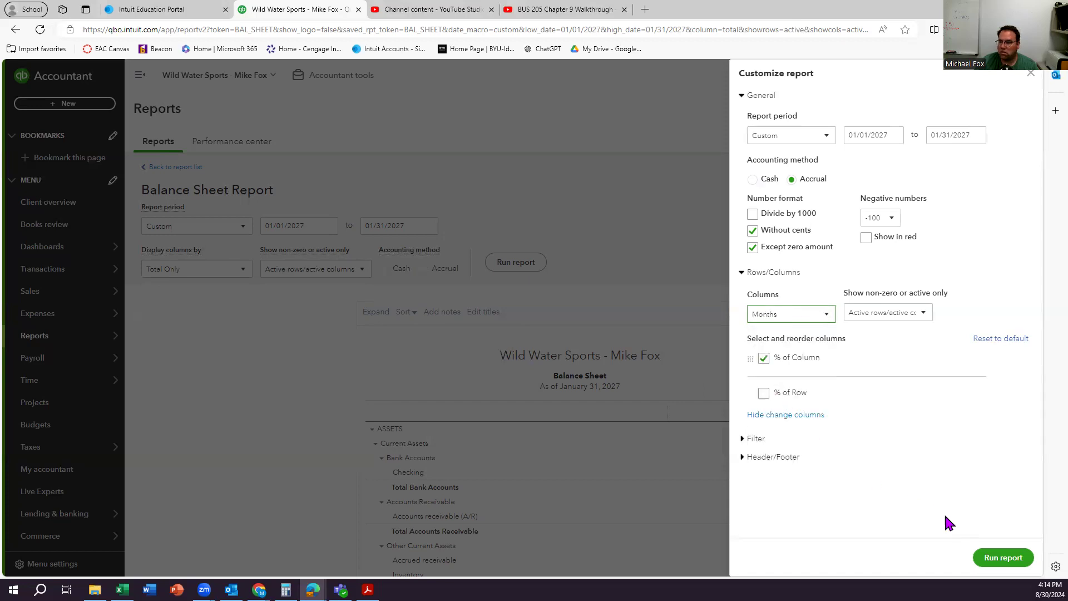
left_click(1000, 558)
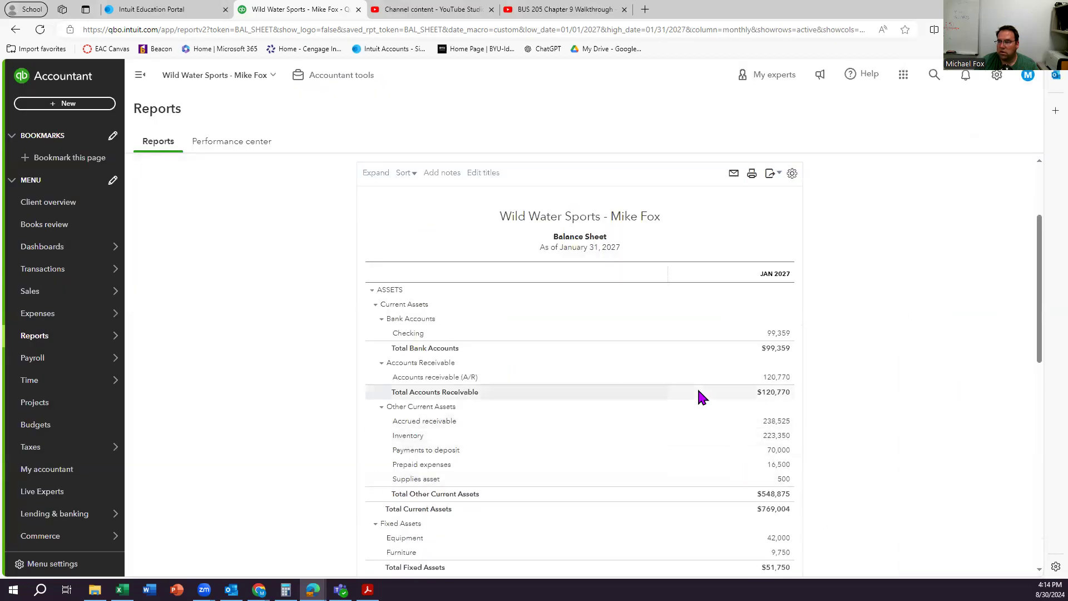
scroll(724, 390, "up", 3)
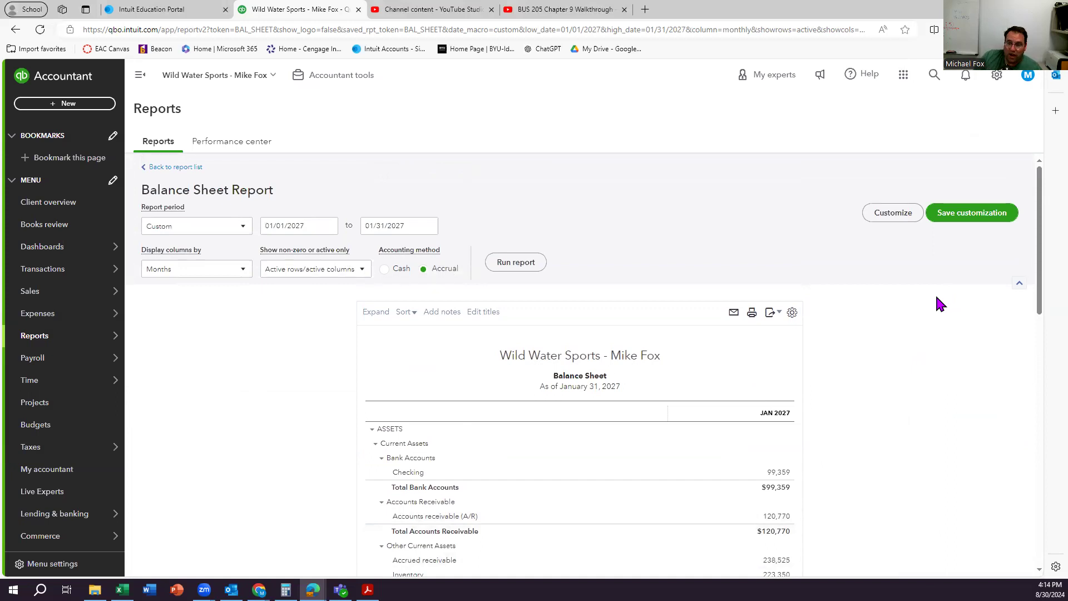
Set the balance sheet's columns to Total Only, reset the percentage column selection to default, and run the report.
left_click(889, 213)
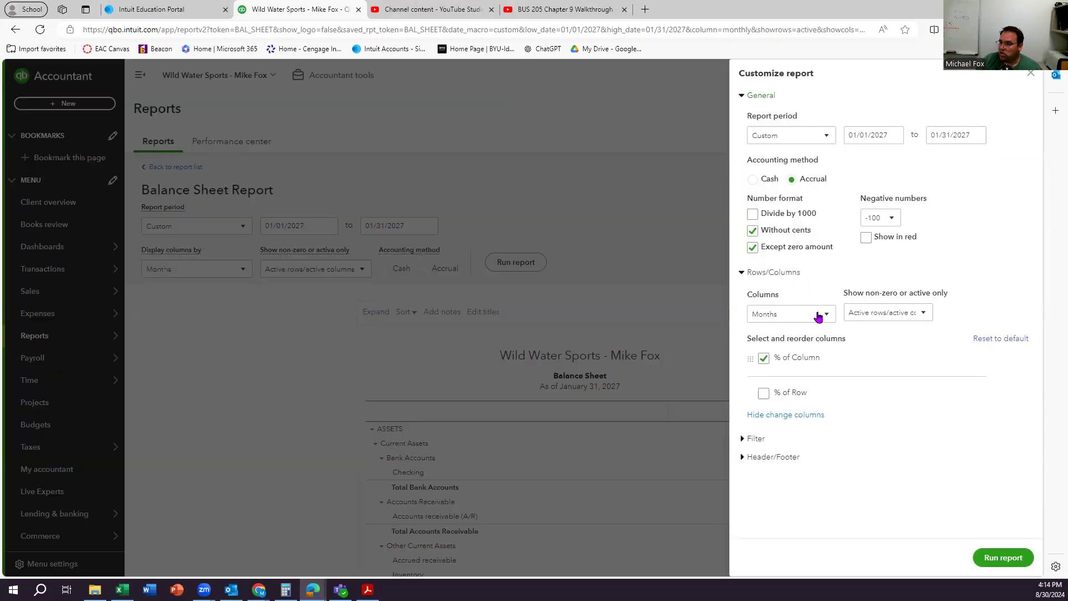
left_click(815, 314)
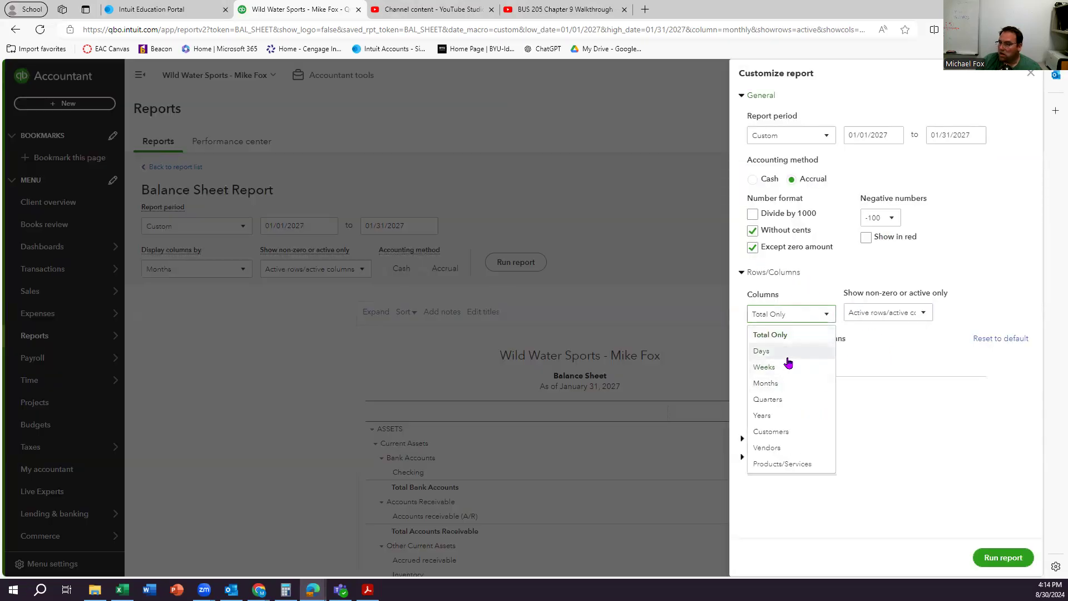
left_click(785, 334)
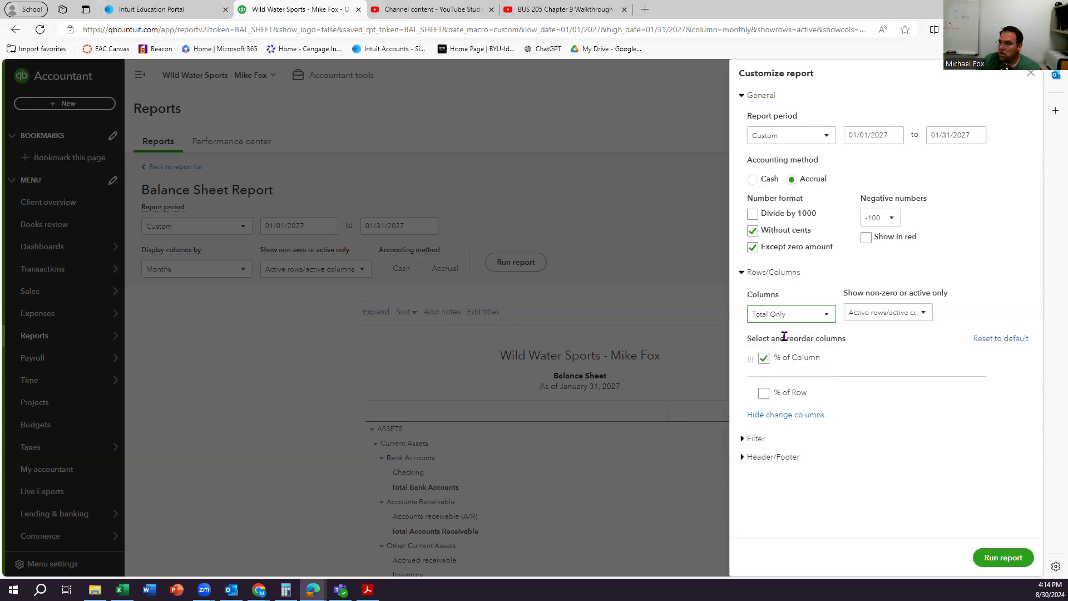
left_click(763, 358)
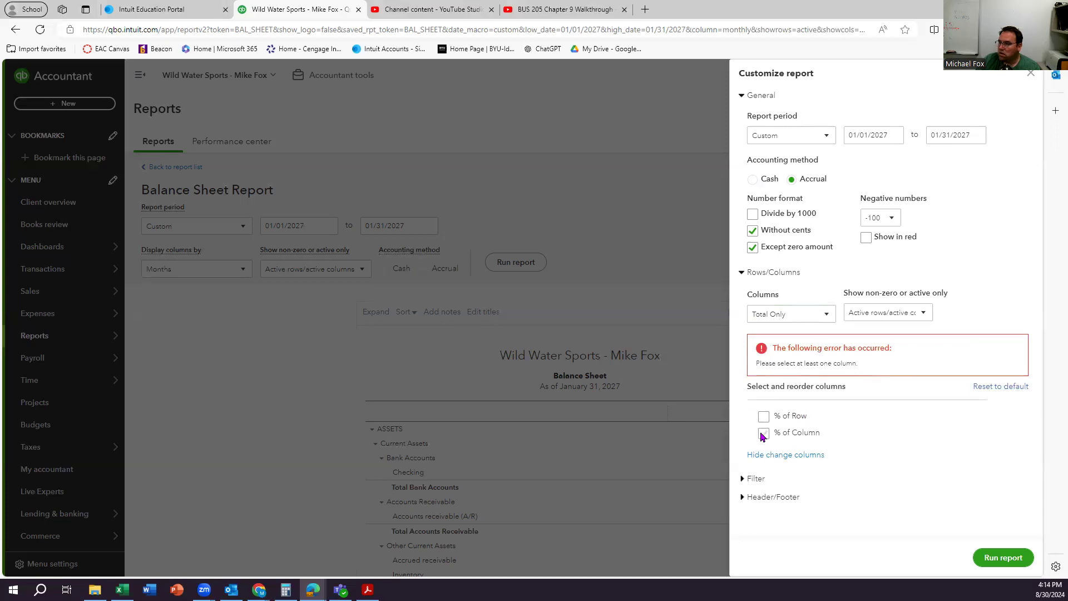
left_click(763, 417)
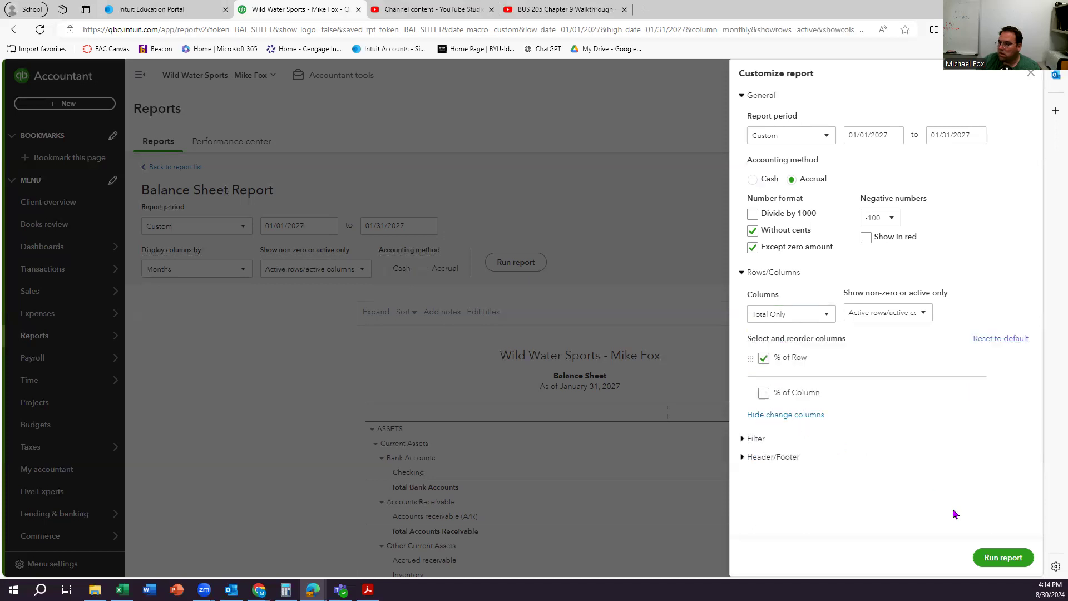
left_click(1001, 339)
left_click(1001, 559)
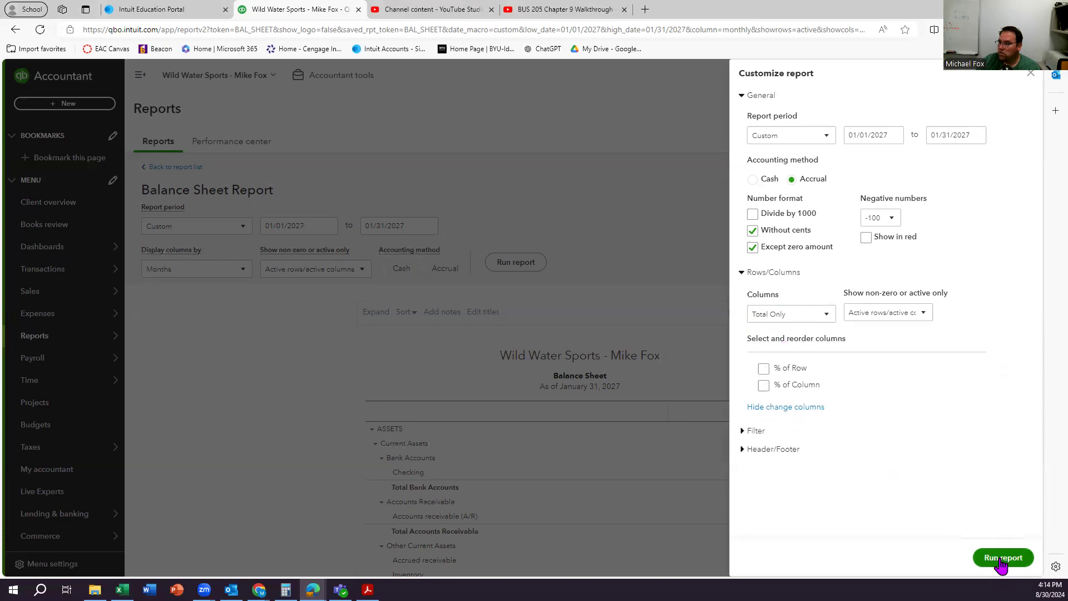
scroll(979, 554, "down", 3)
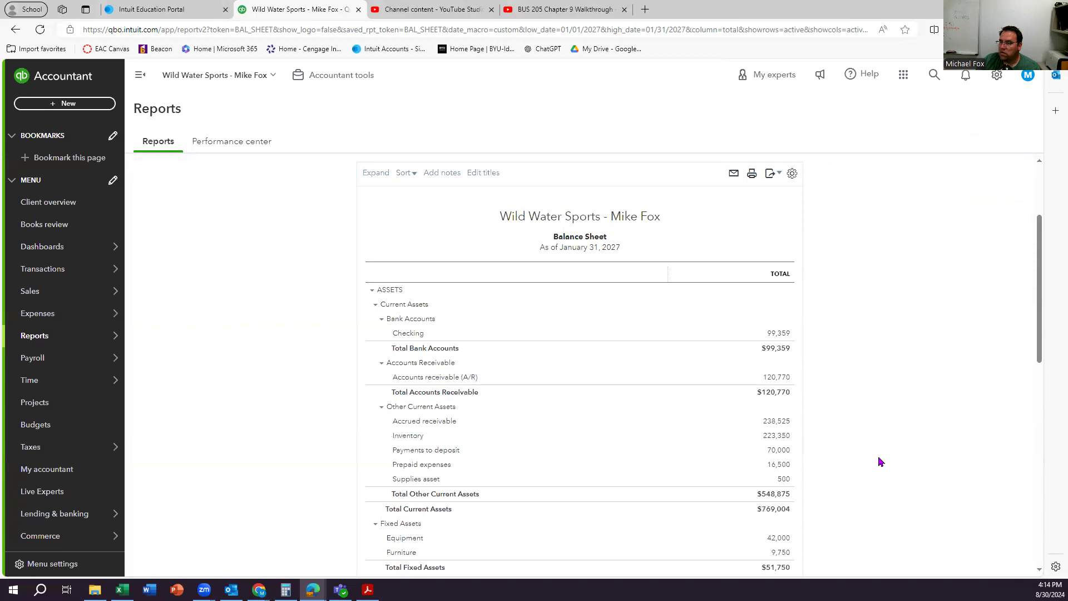
scroll(879, 456, "up", 3)
Add the % of Column option to the Total Only balance sheet and run the report.
left_click(891, 219)
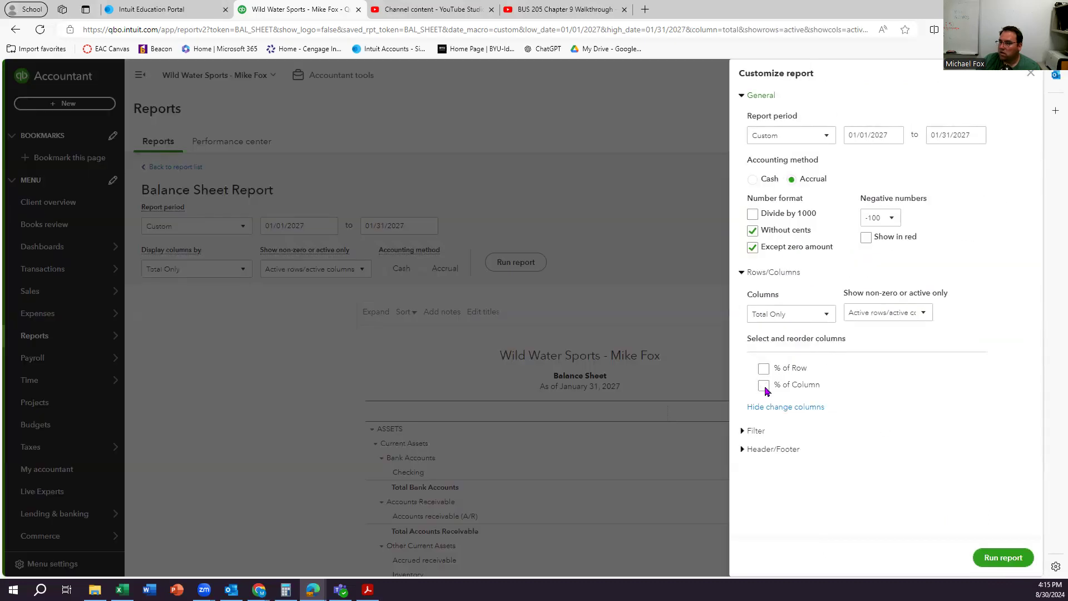
left_click(764, 386)
left_click(979, 553)
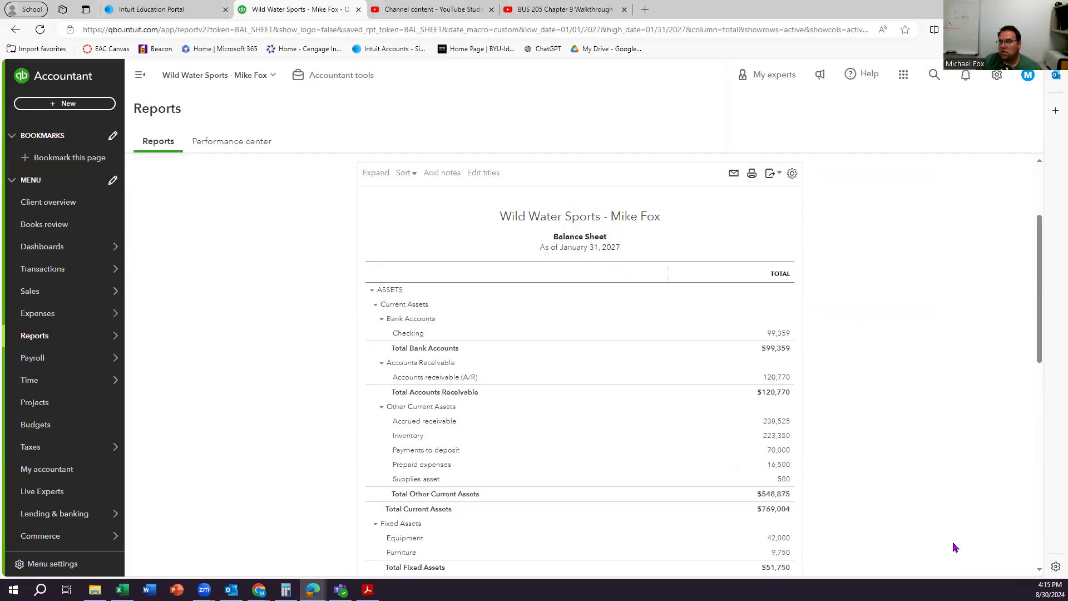
scroll(907, 501, "down", 5)
scroll(902, 490, "up", 5)
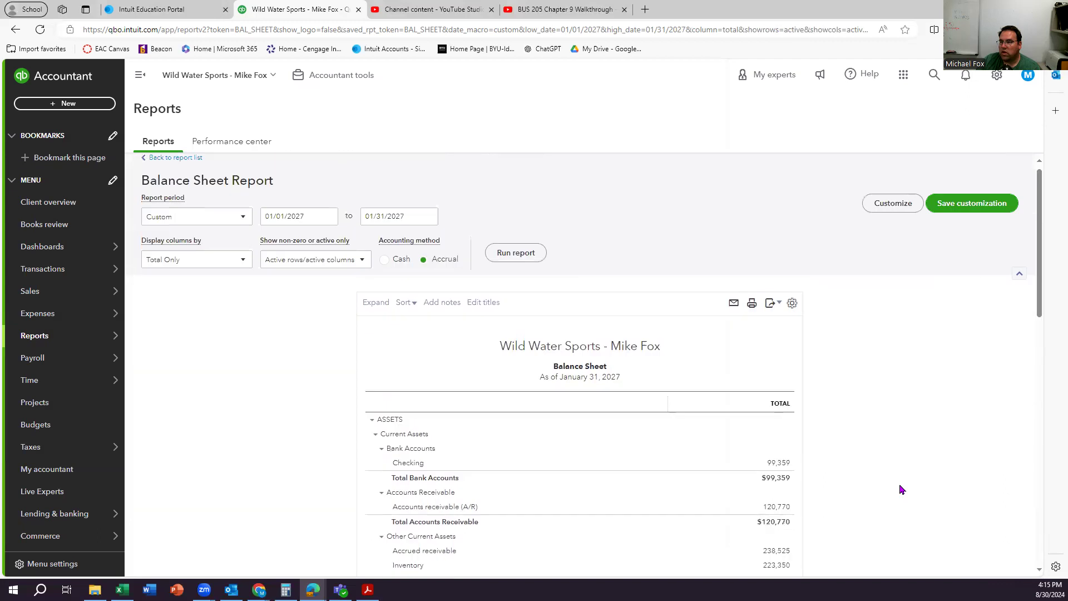
Check which rows and columns the Total Only balance sheet shows and rerun it with % of Column selected.
left_click(892, 214)
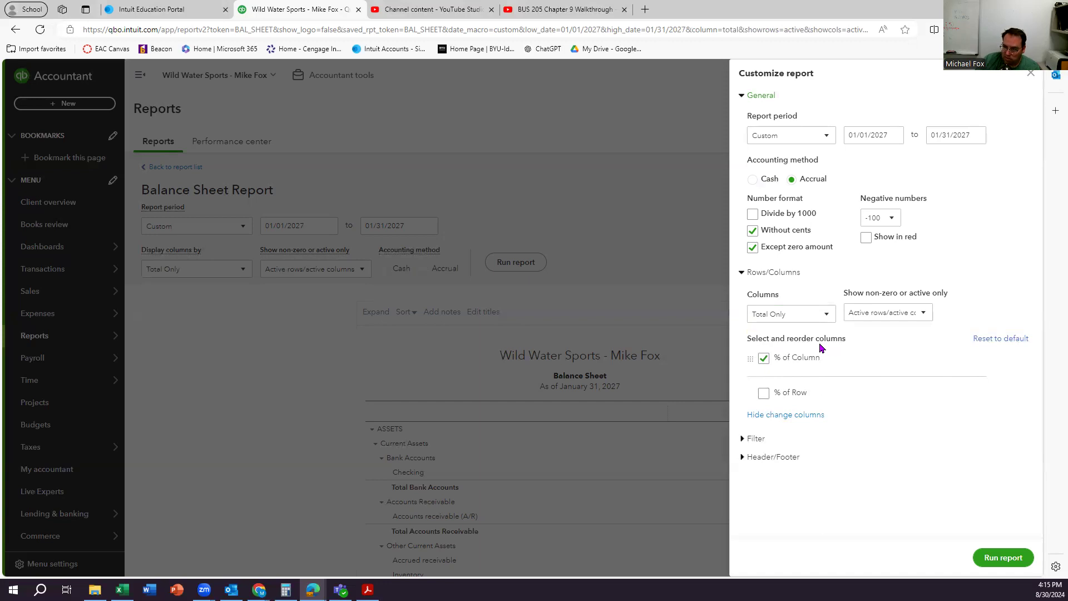
left_click(927, 316)
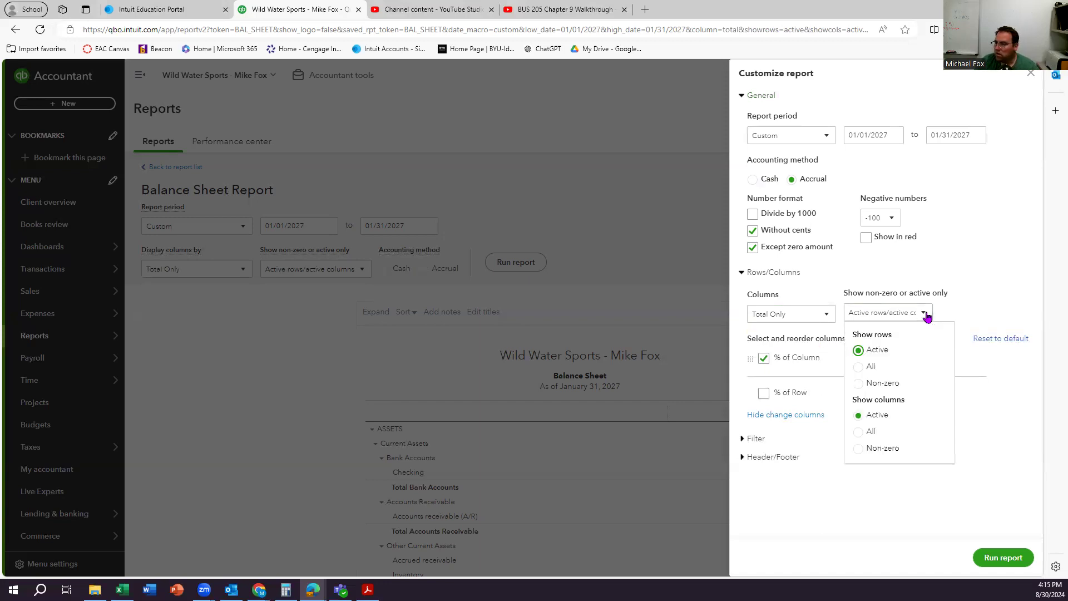
left_click(1014, 422)
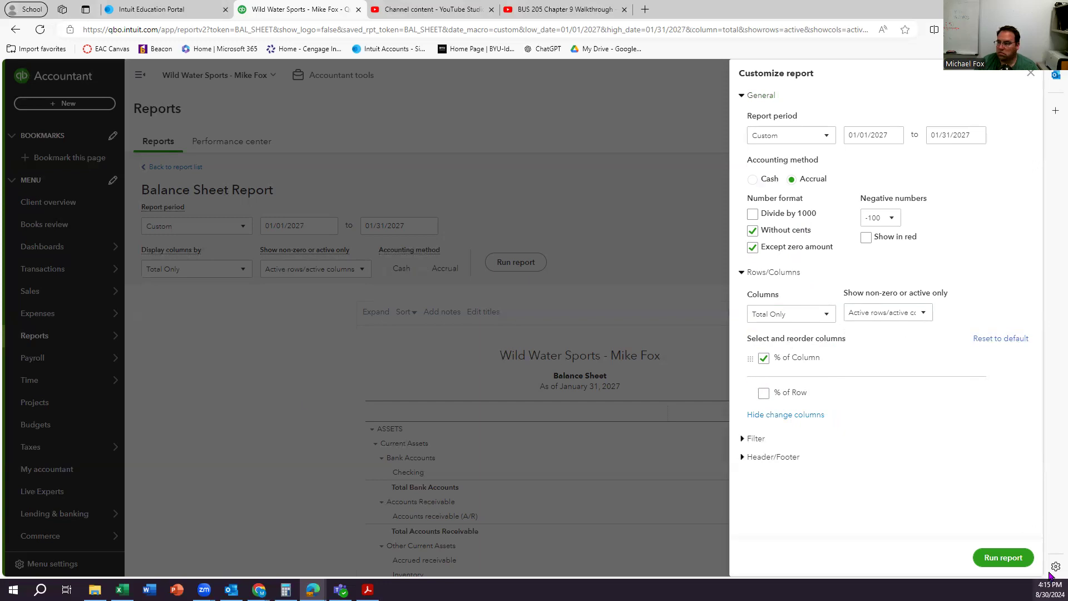
left_click(995, 557)
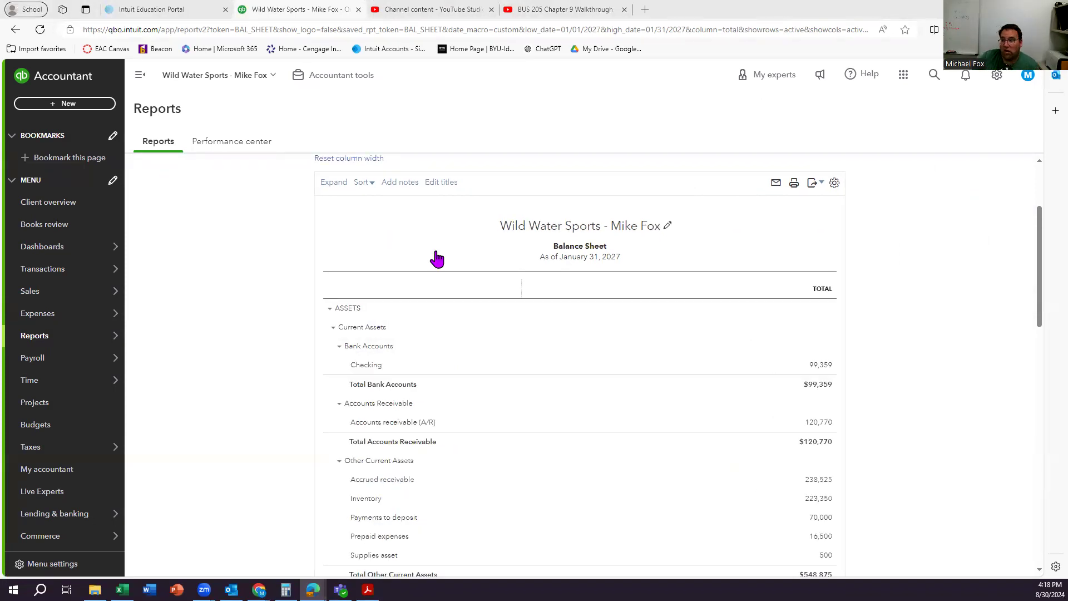
scroll(365, 256, "up", 3)
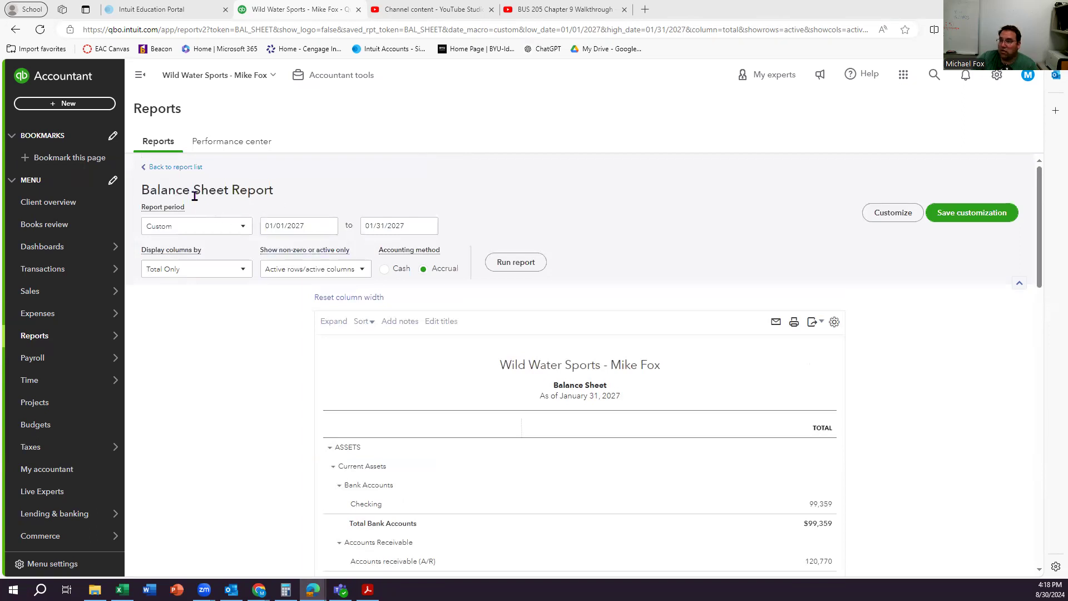
Return to the report list, search for "balan" and open a fresh Balance Sheet report.
left_click(174, 167)
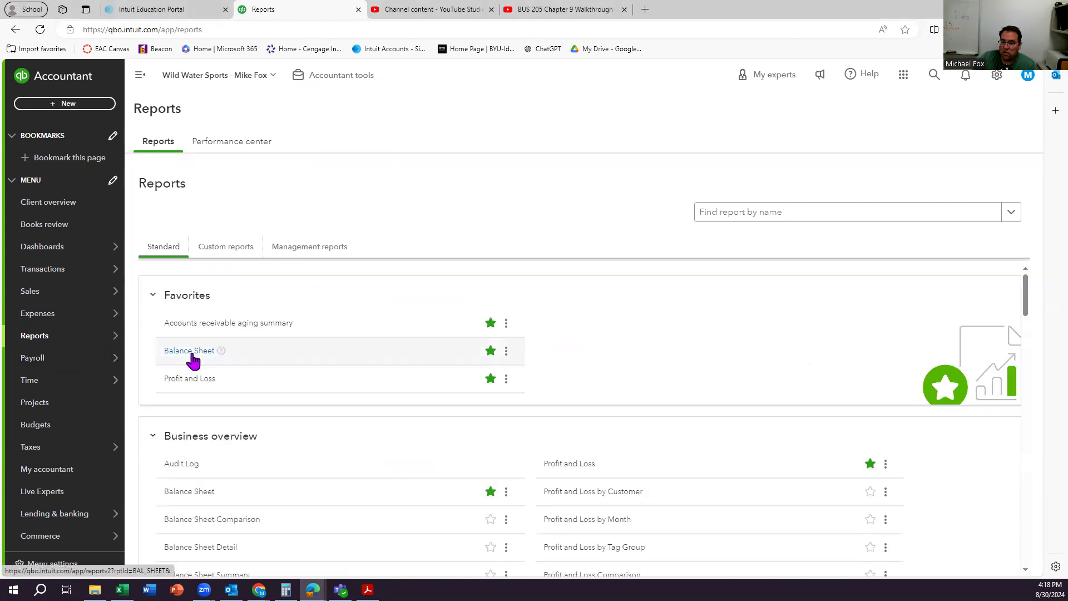
left_click(757, 215)
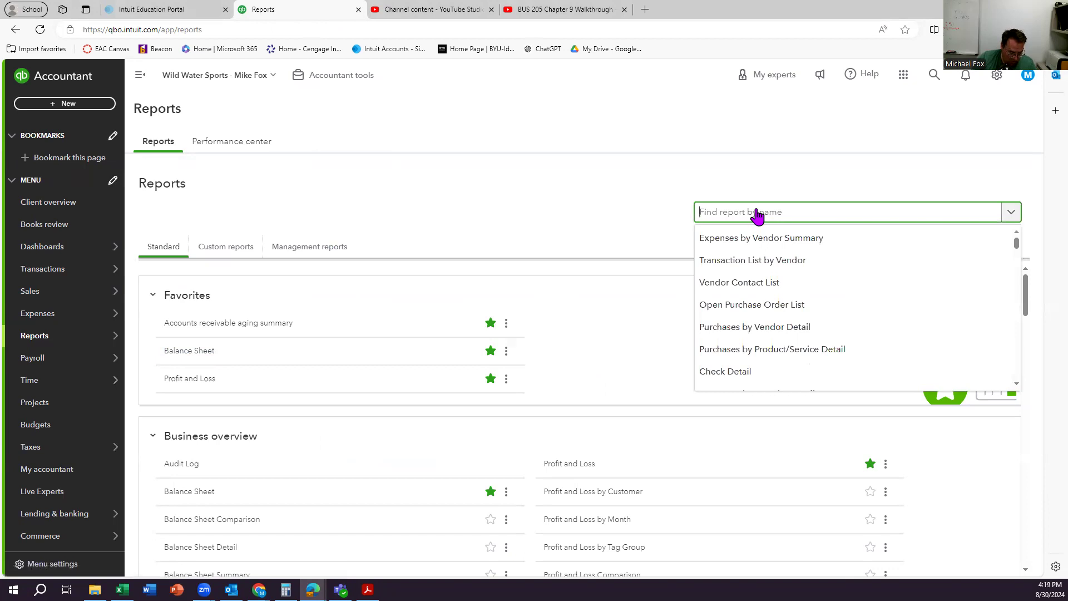
type("bal")
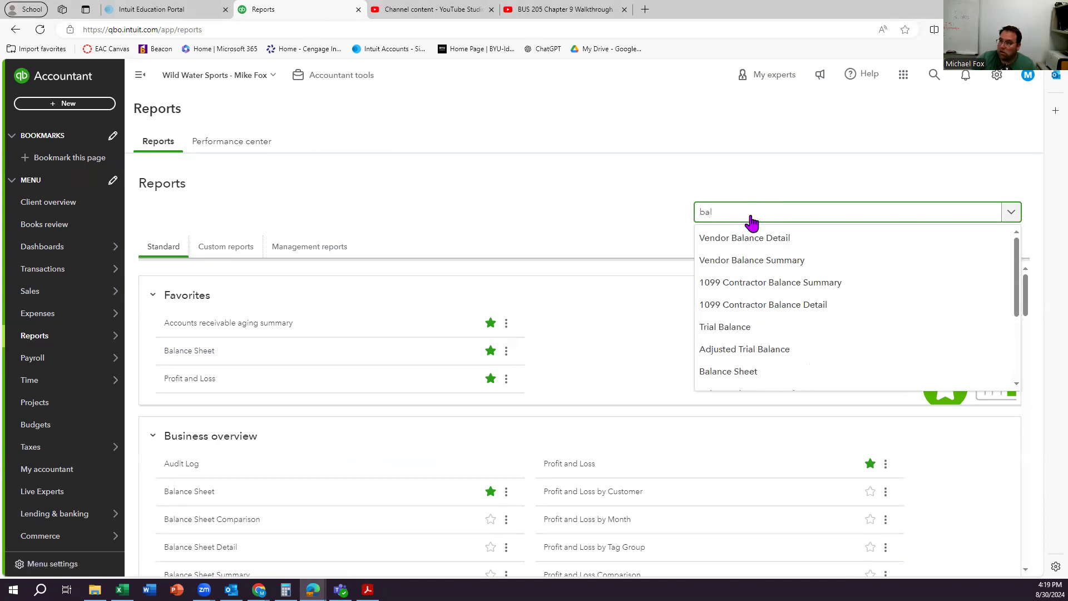
type("an")
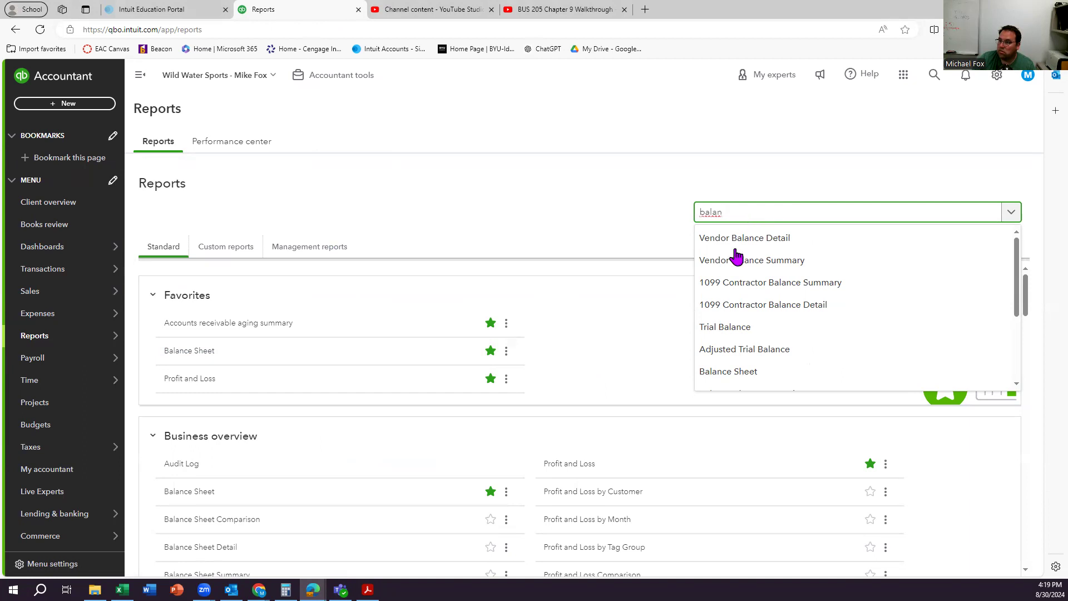
left_click(718, 382)
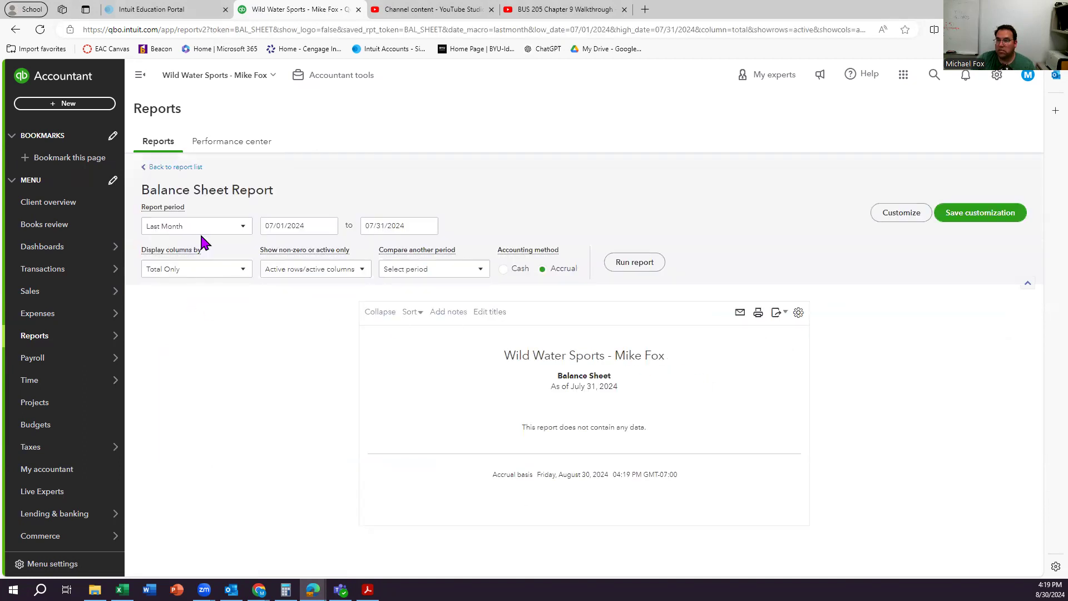
Set the balance sheet's report period to 01/01/2027 through 01/31/2027 and run the report.
left_click(321, 228)
triple_click(312, 228)
type("1/1/27")
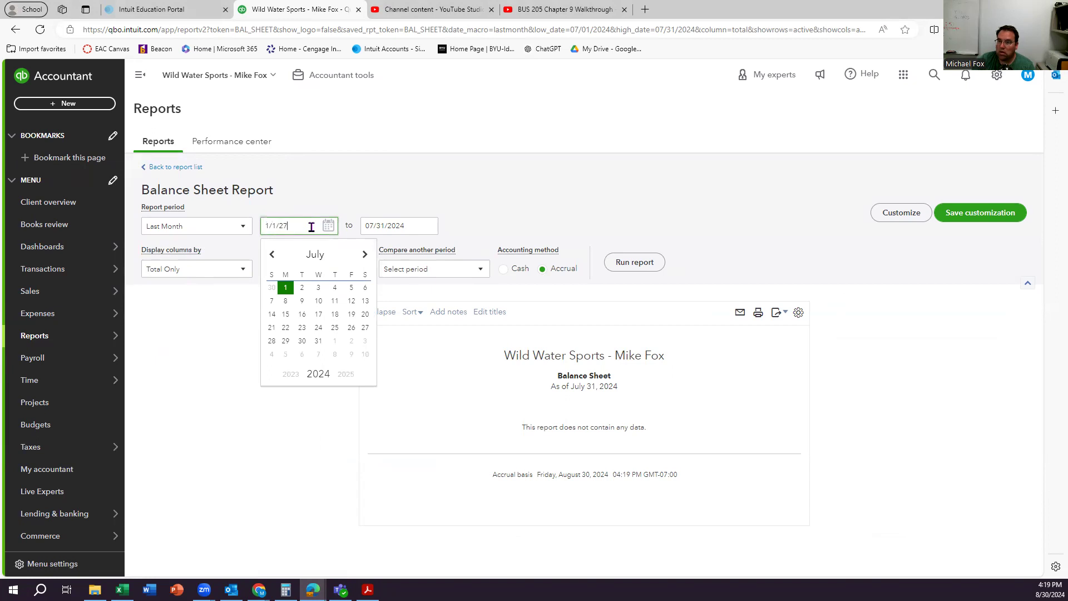
left_click(384, 222)
type("1/31/27")
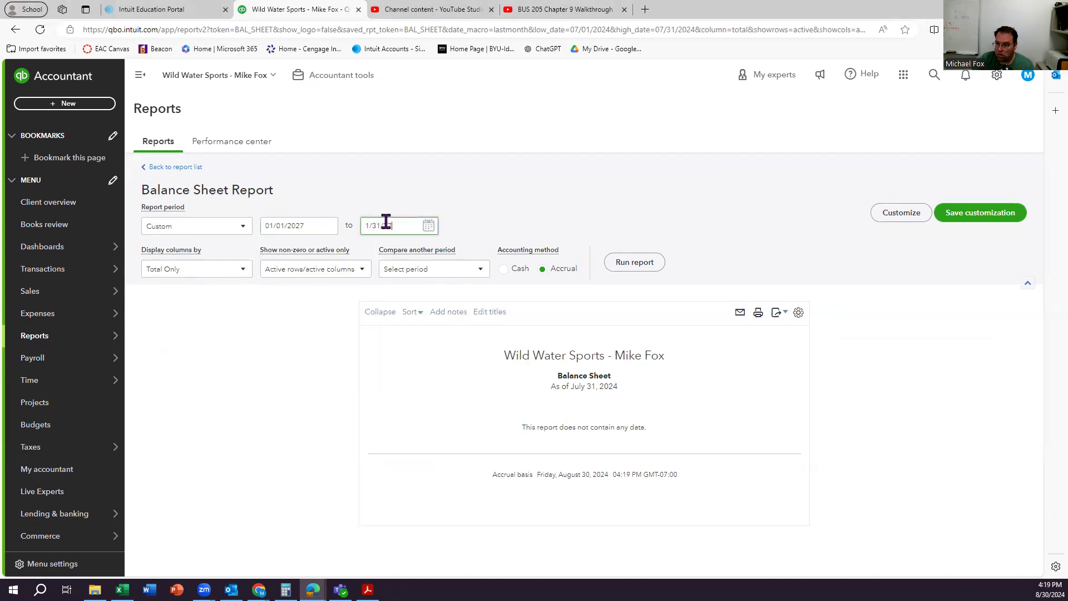
left_click(505, 220)
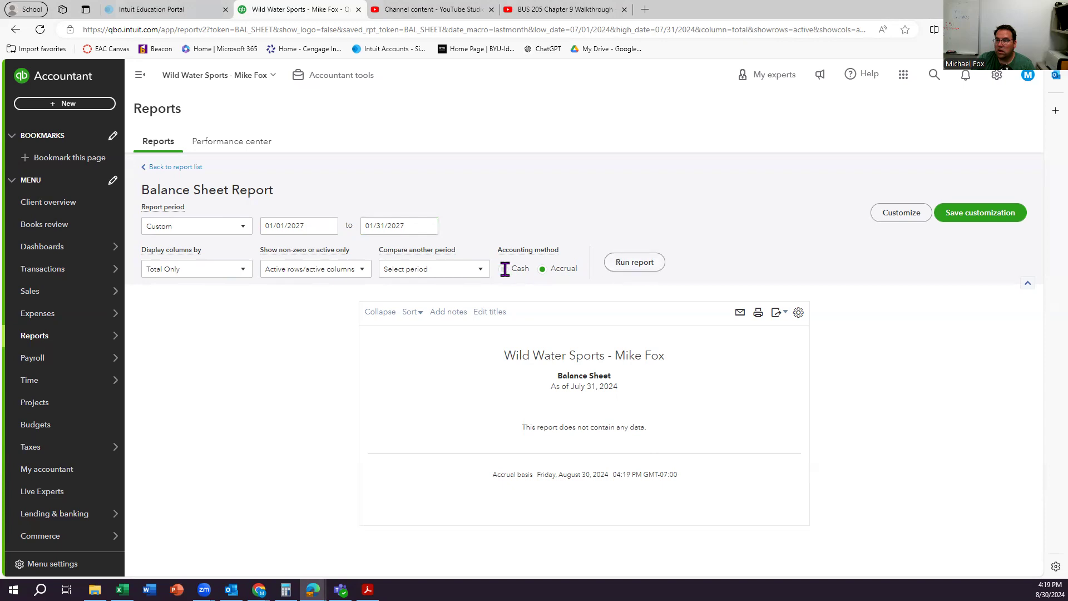
left_click(628, 272)
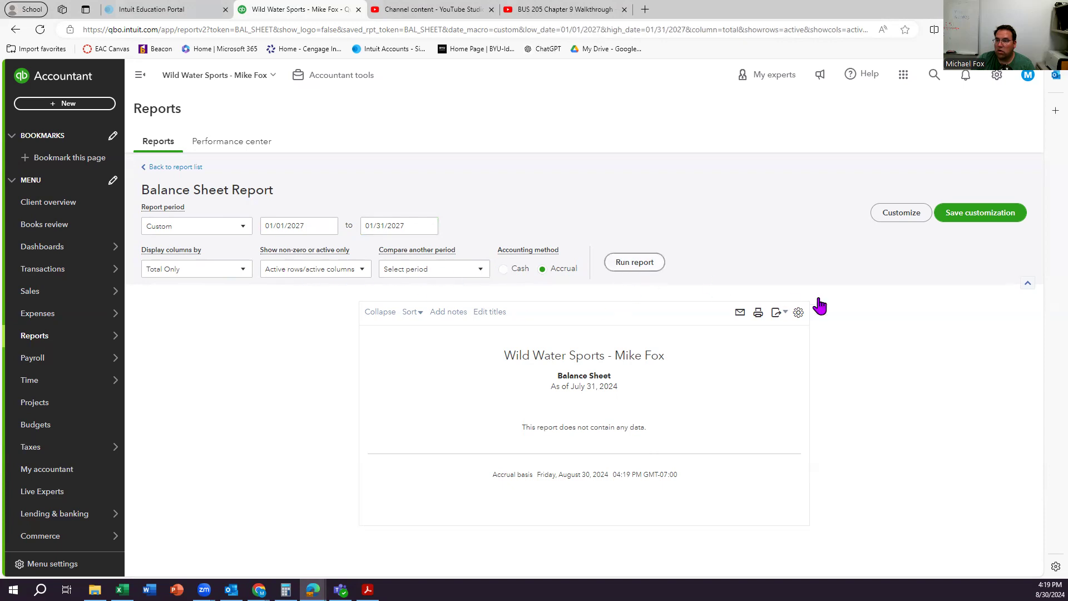
scroll(768, 311, "up", 3)
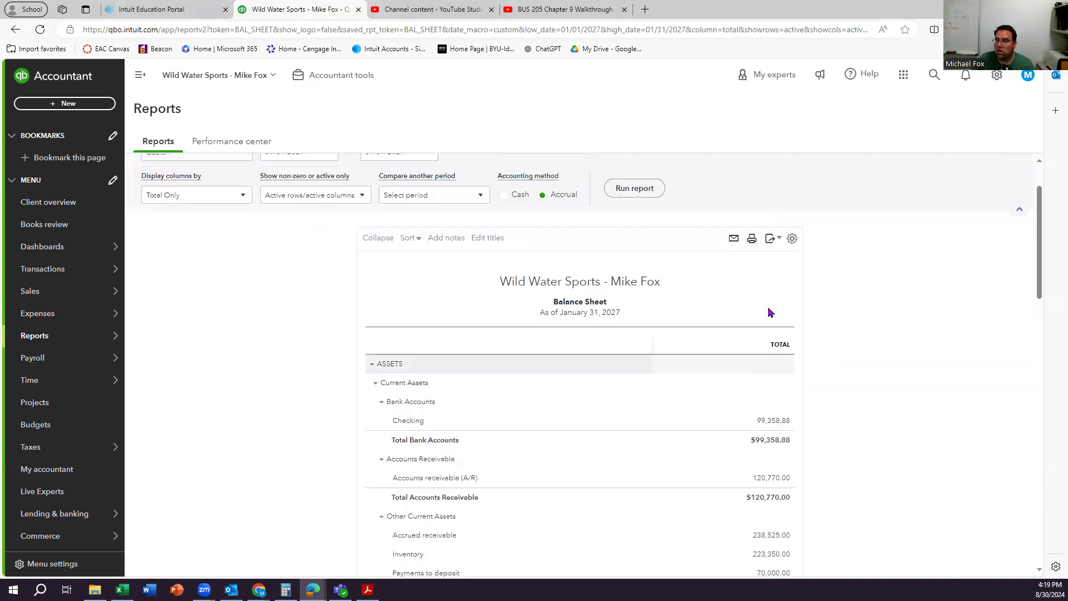
Add the % of Column option to the balance sheet and run the report.
left_click(894, 216)
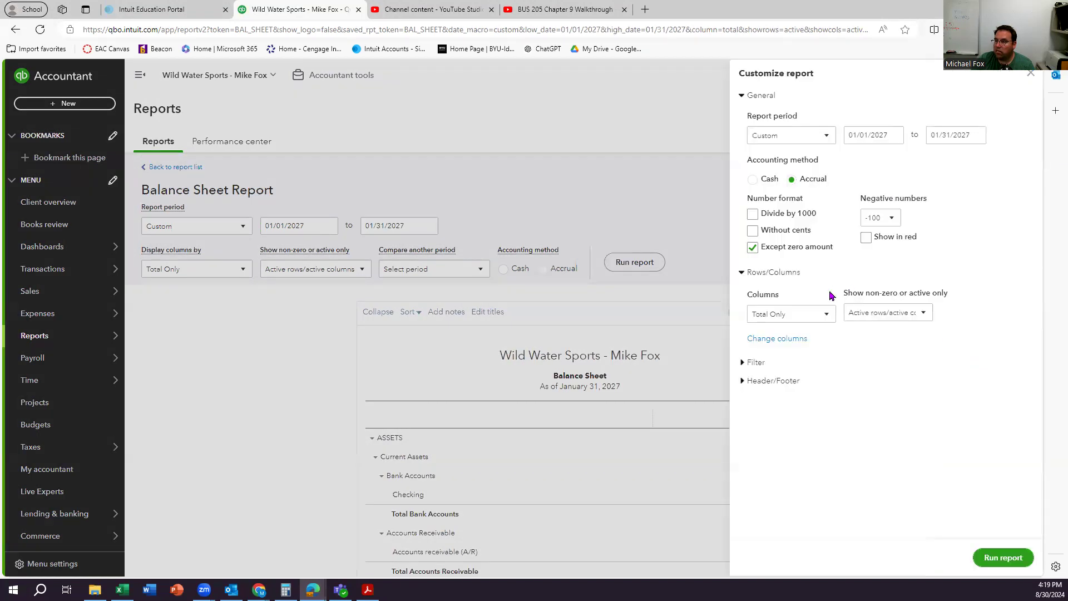
left_click(776, 339)
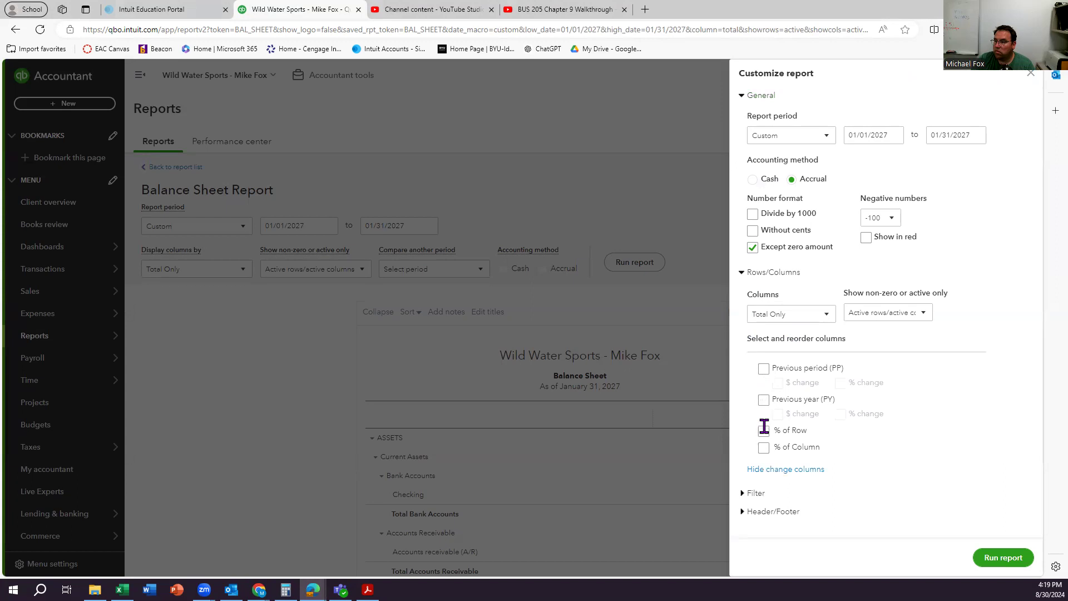
left_click(763, 447)
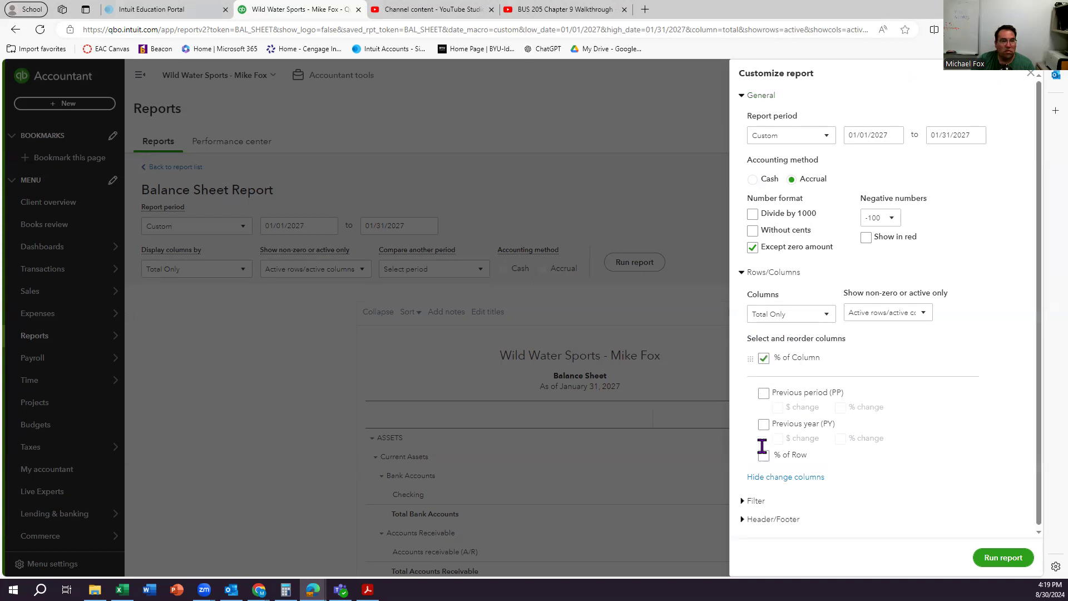
left_click(1001, 559)
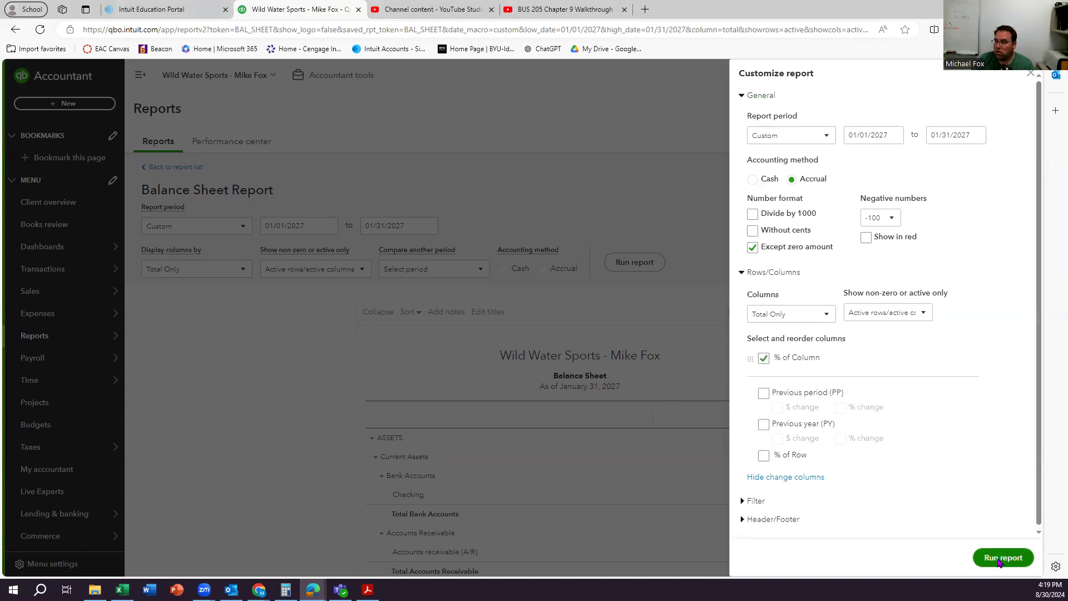
scroll(798, 440, "down", 3)
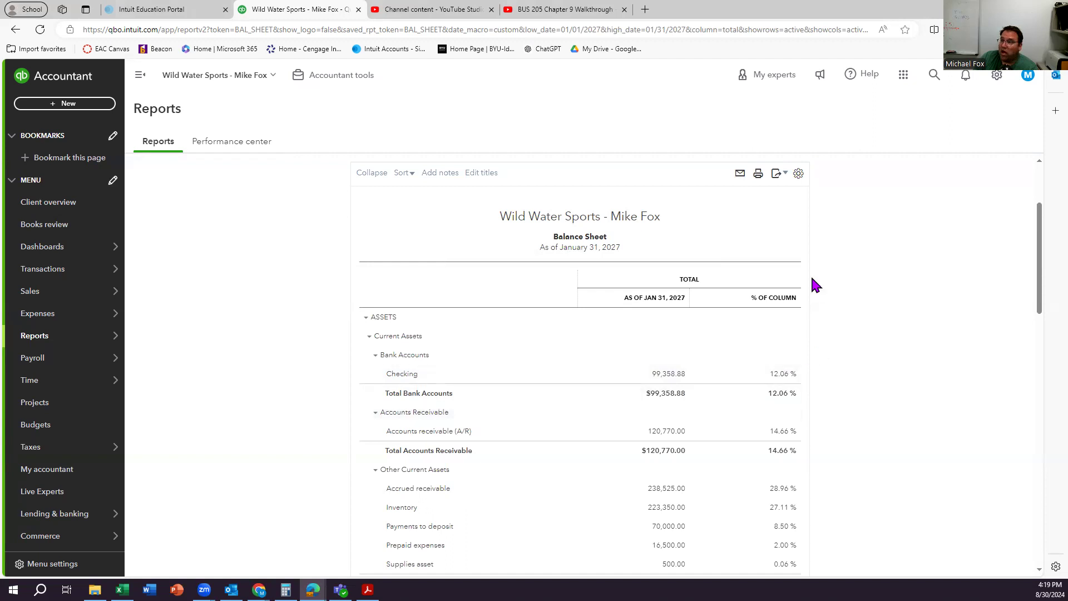
left_click(798, 173)
left_click(864, 201)
scroll(800, 207, "up", 3)
scroll(788, 250, "down", 1)
scroll(790, 267, "up", 1)
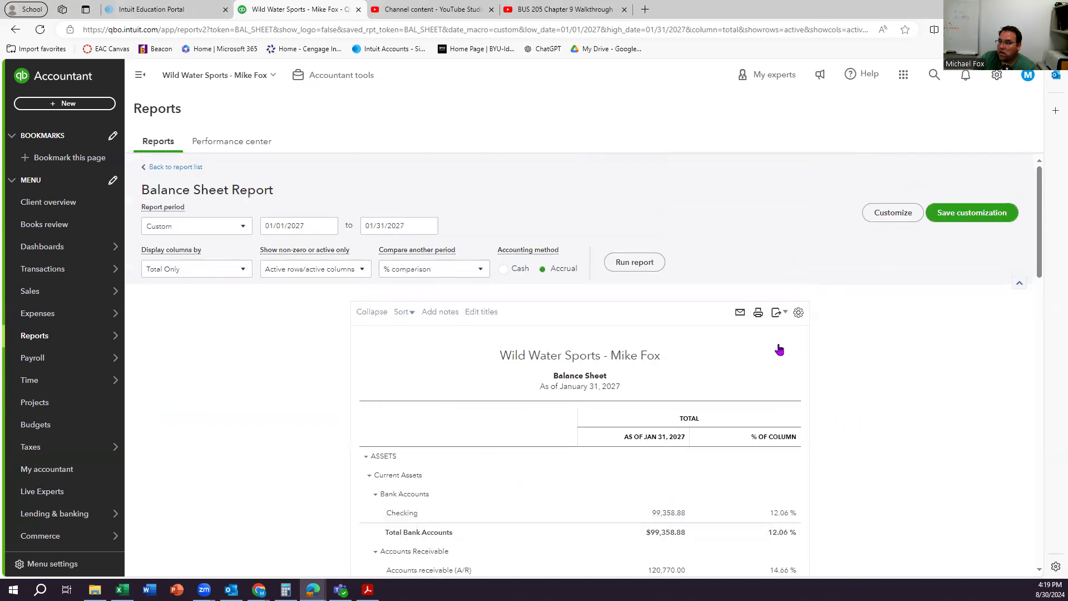
left_click(799, 313)
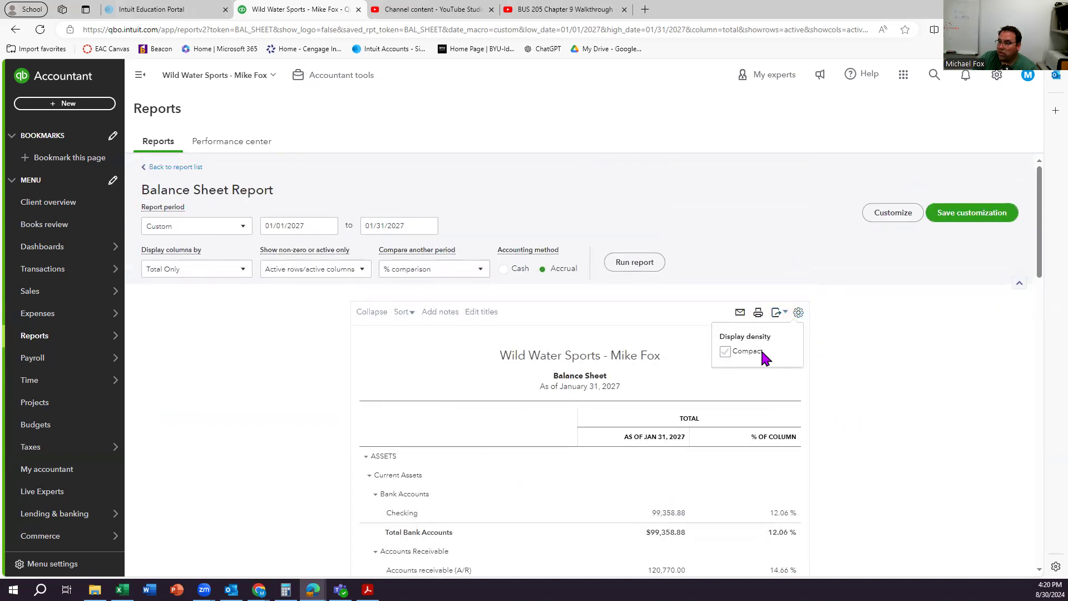
left_click(881, 357)
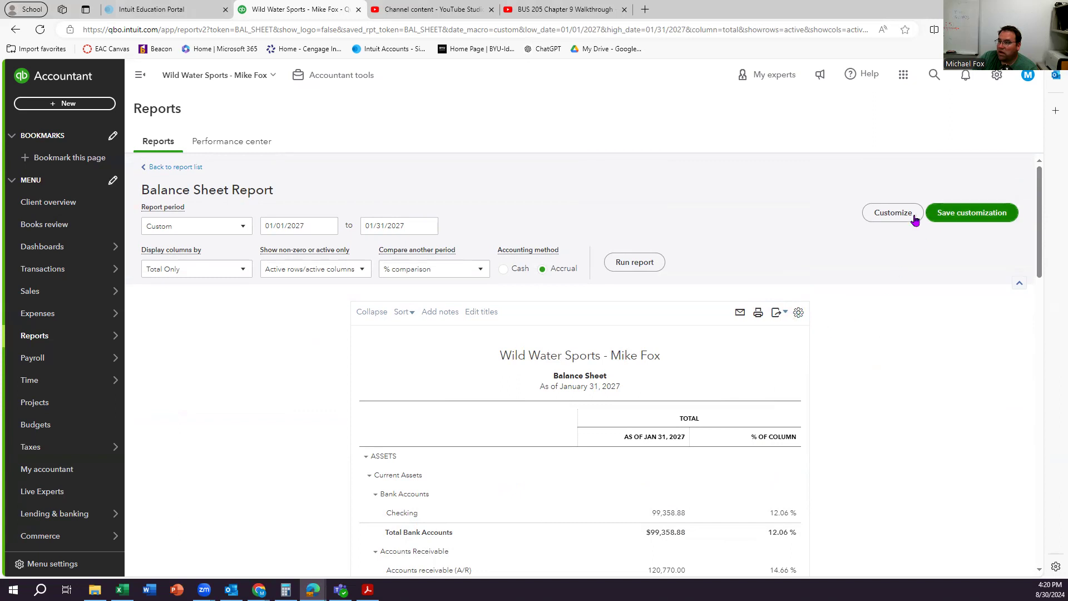
Rerun the balance sheet with amounts shown without cents and save the customization as "Balance Sheet Custom".
left_click(893, 212)
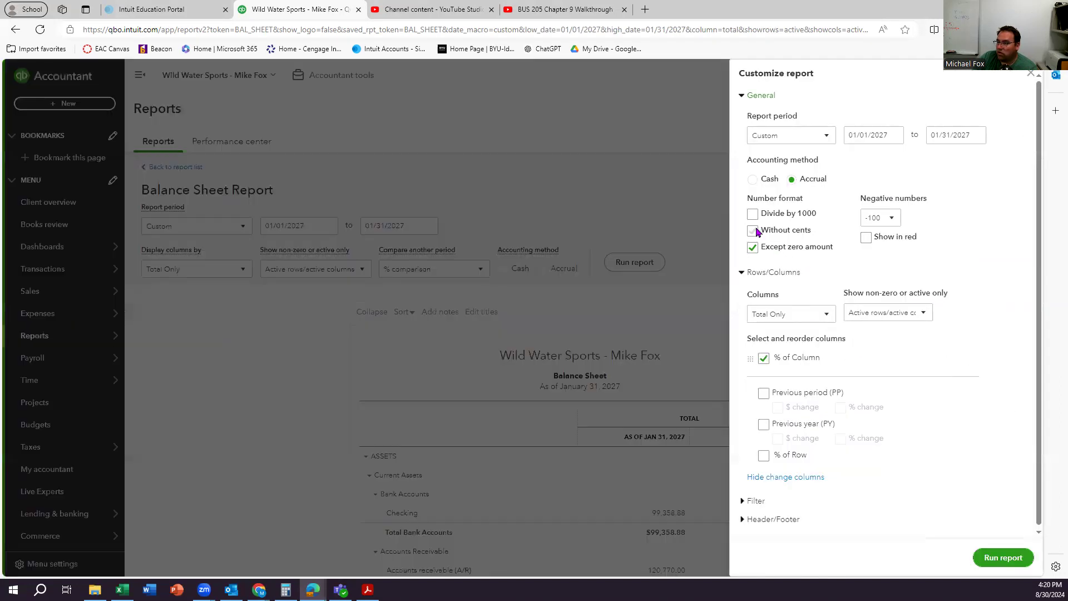
left_click(1008, 559)
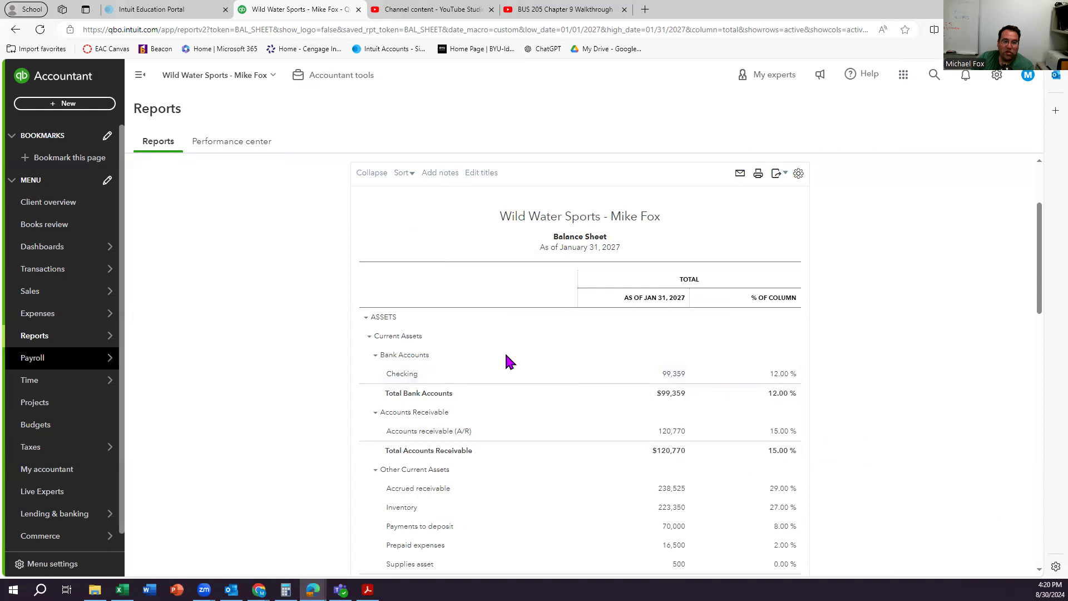
scroll(508, 360, "up", 3)
left_click(996, 214)
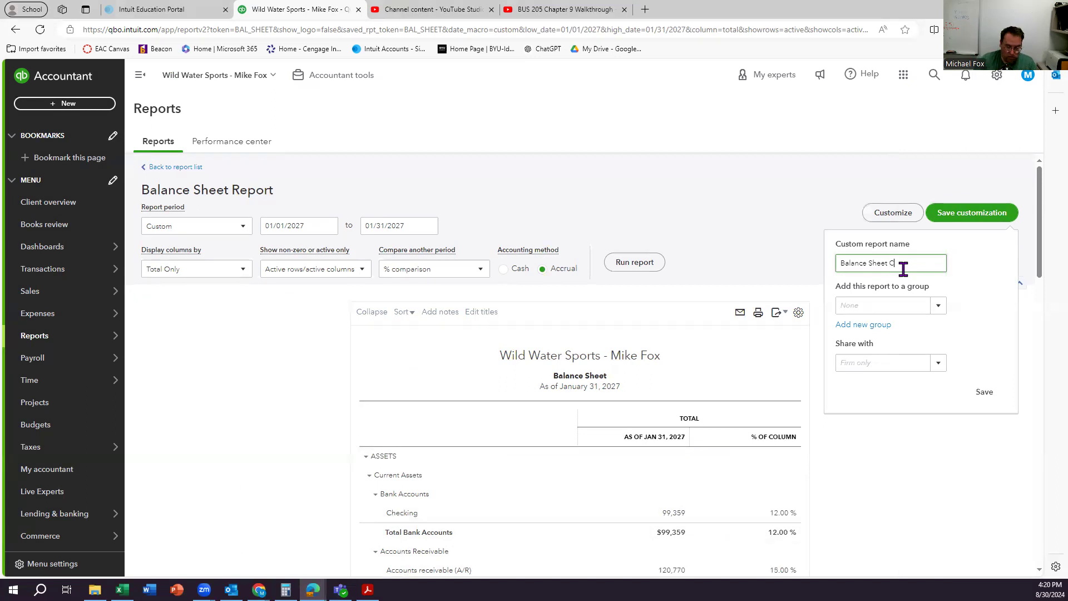
type("Custom")
left_click(984, 392)
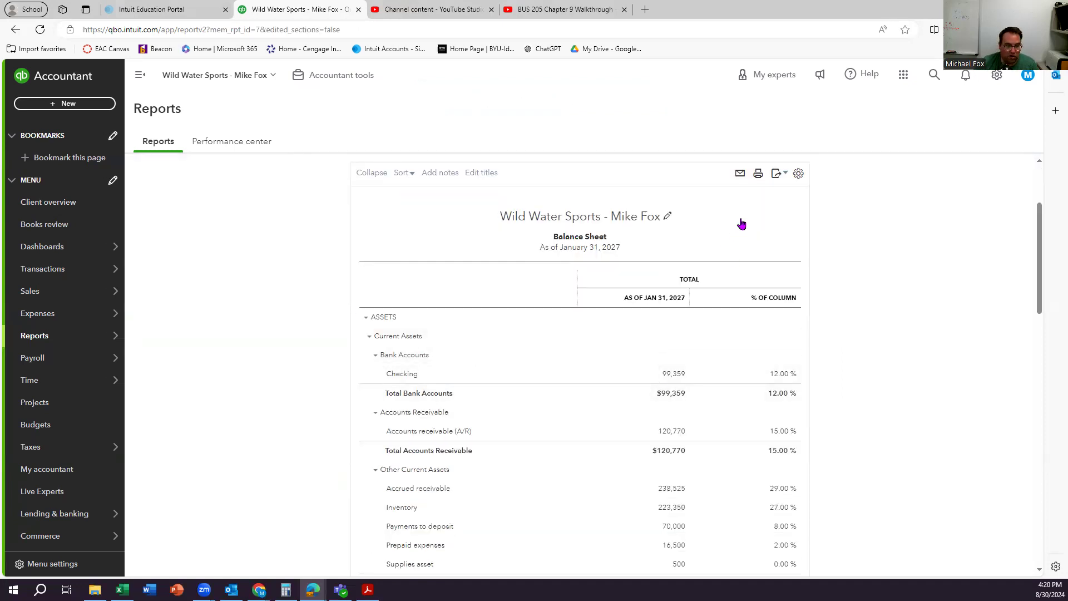
Export the balance sheet to Excel and open the downloaded workbook full-screen with editing enabled.
left_click(781, 180)
left_click(767, 212)
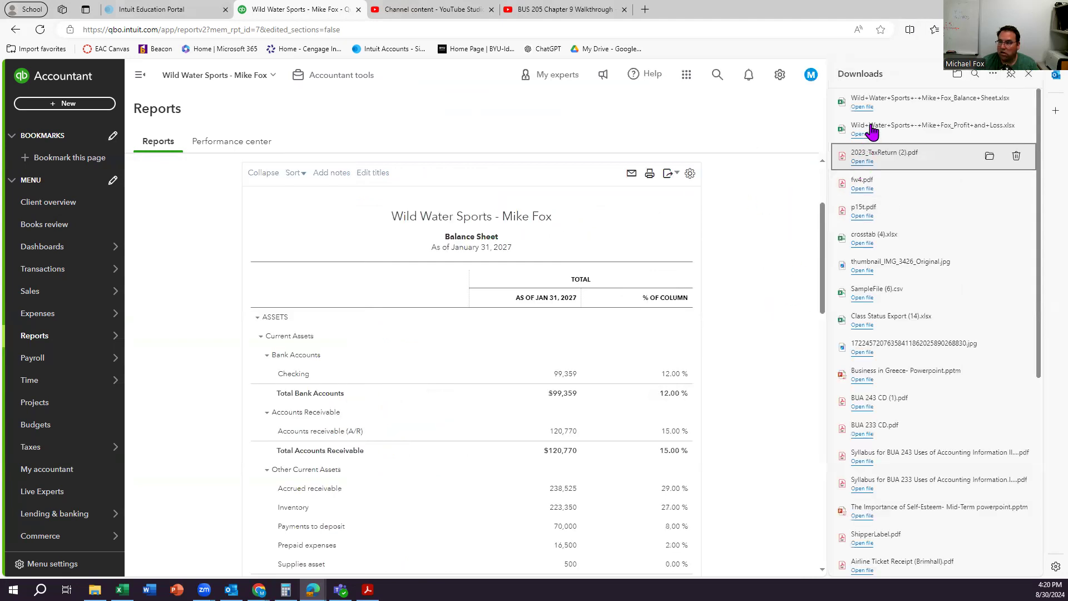
left_click(867, 107)
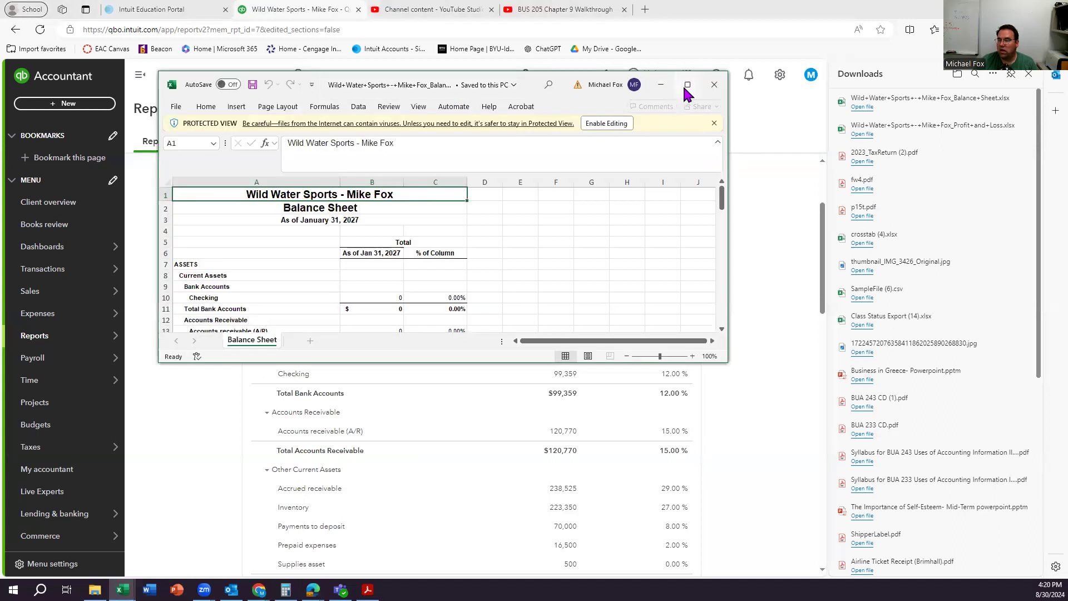
left_click(683, 84)
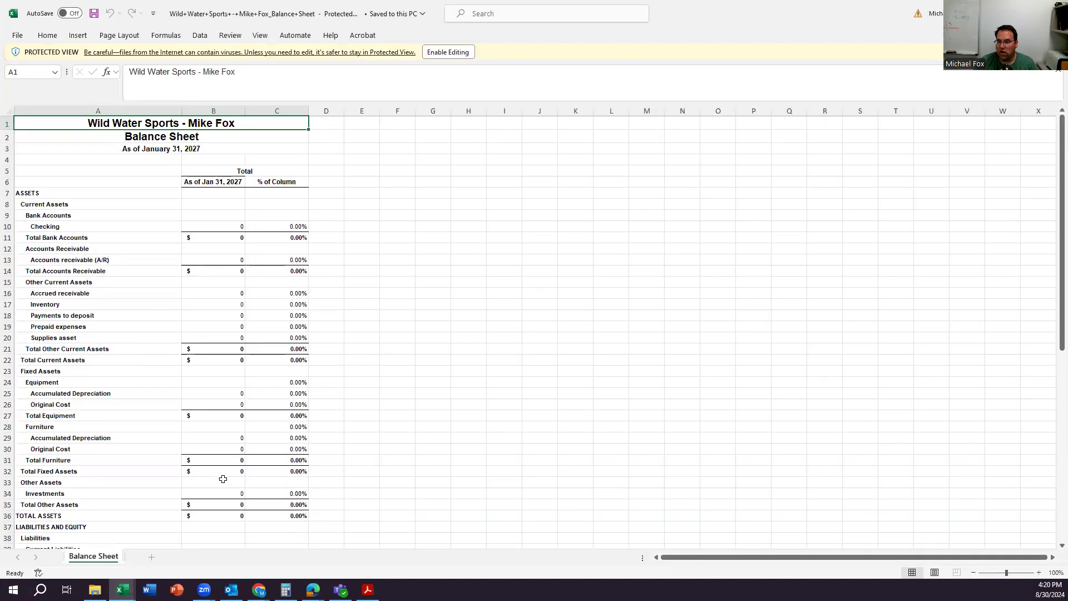
left_click(445, 52)
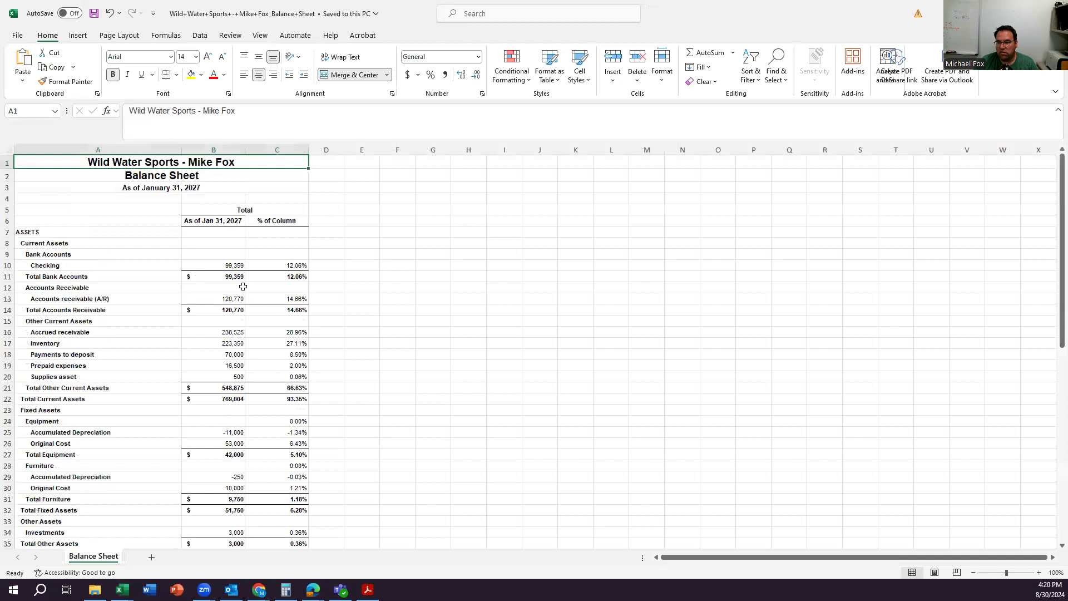
scroll(375, 440, "down", 3)
scroll(375, 440, "up", 3)
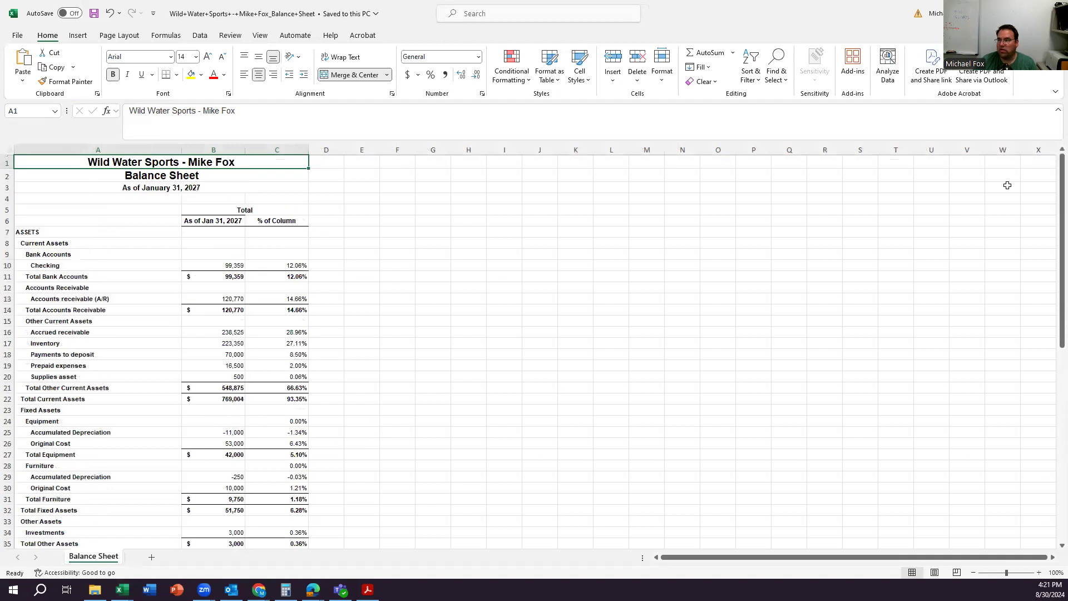
Switch back to QuickBooks in the browser and close the downloads list.
key("alt+Tab")
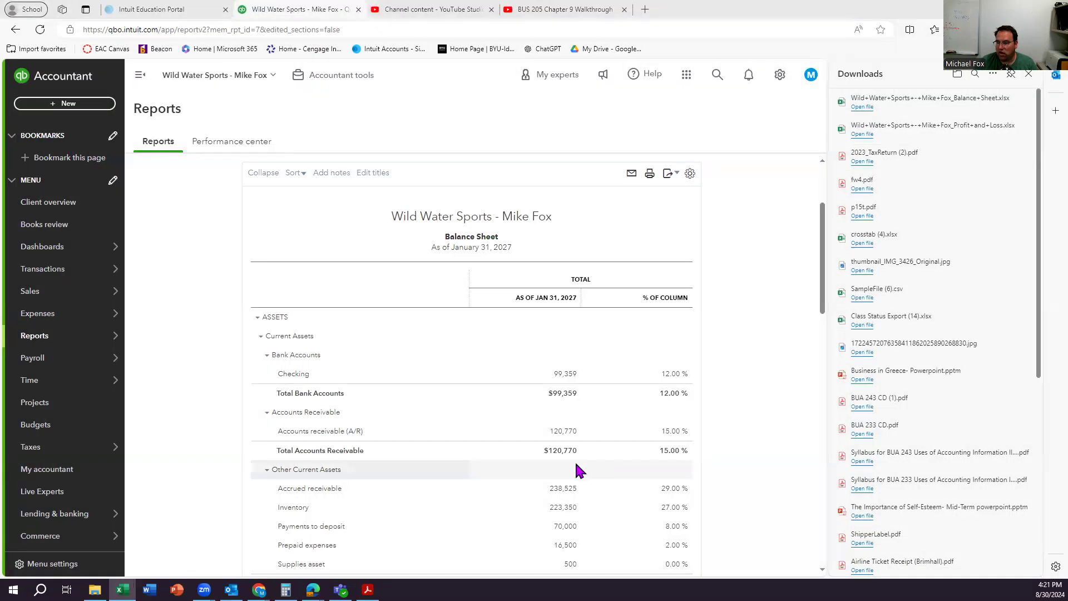
left_click(1029, 73)
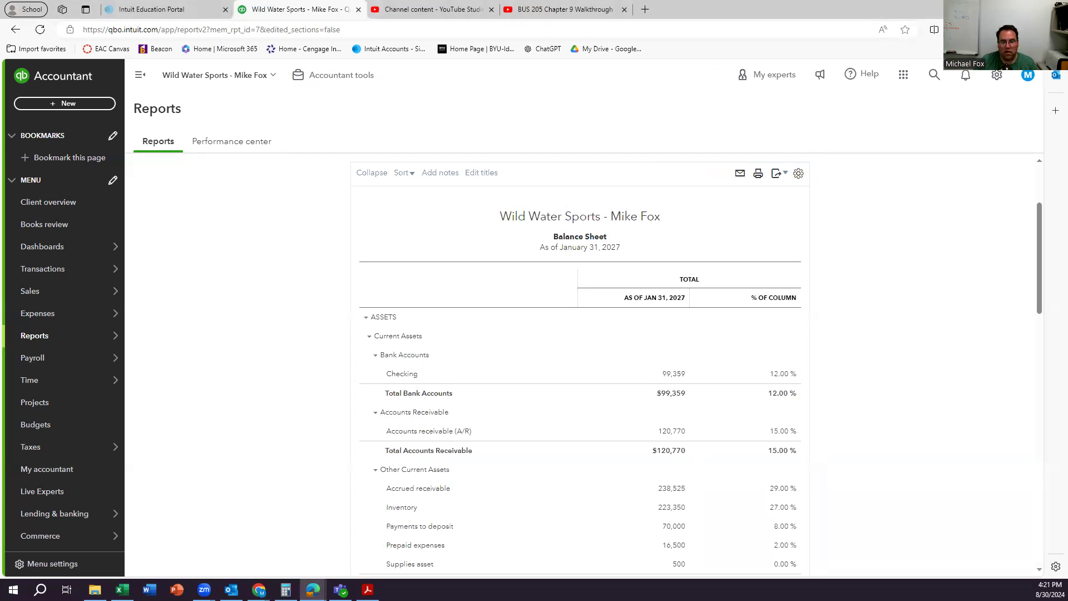
key("alt+Tab")
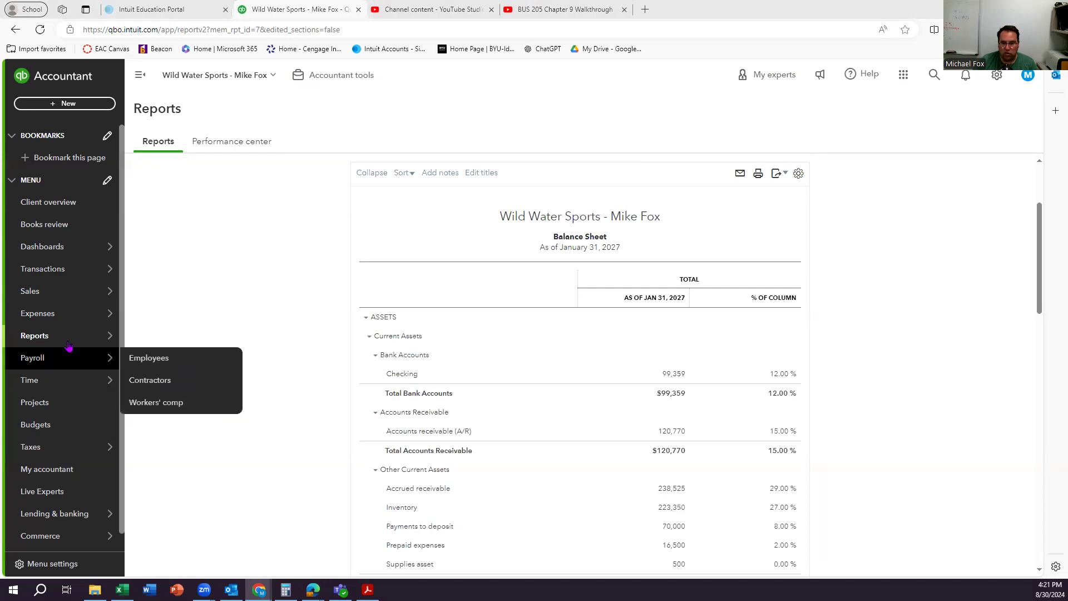
Search the report list for "cash" and open the Statement of Cash Flows report.
mouse_move(72, 336)
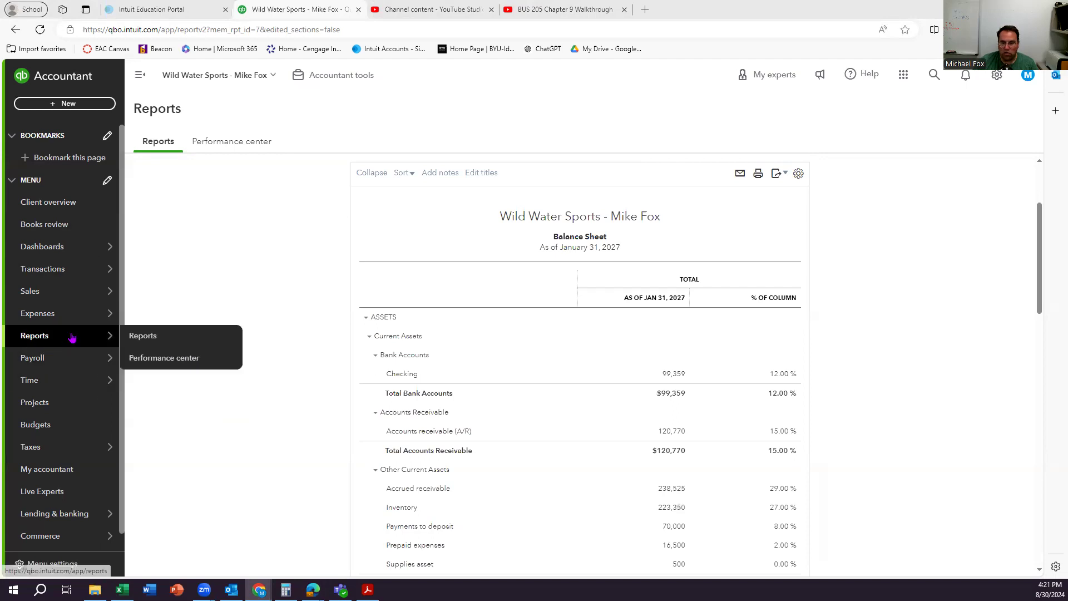
left_click(168, 338)
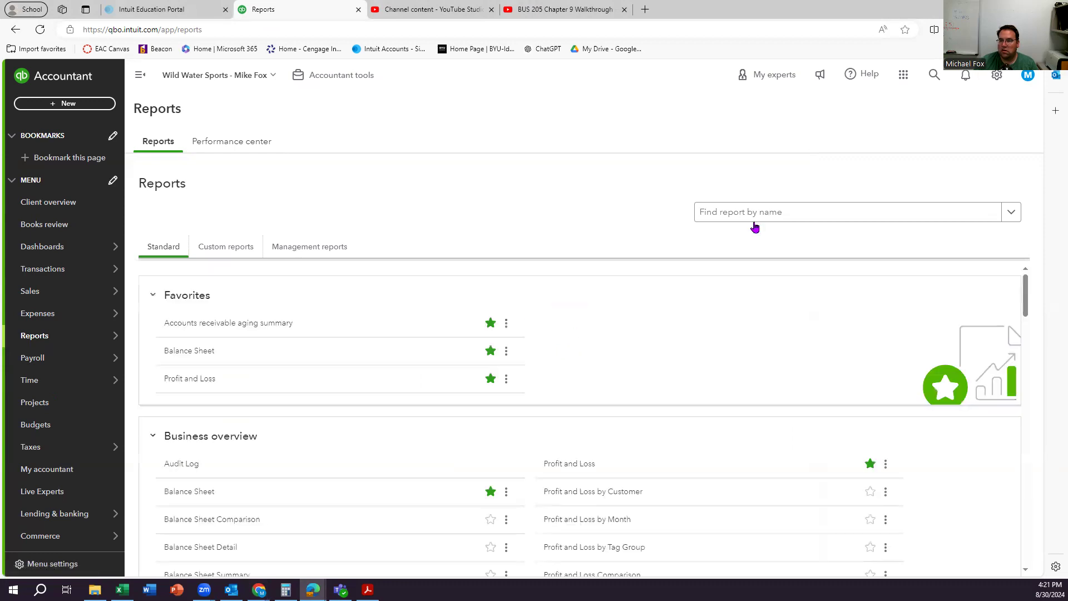
left_click(729, 213)
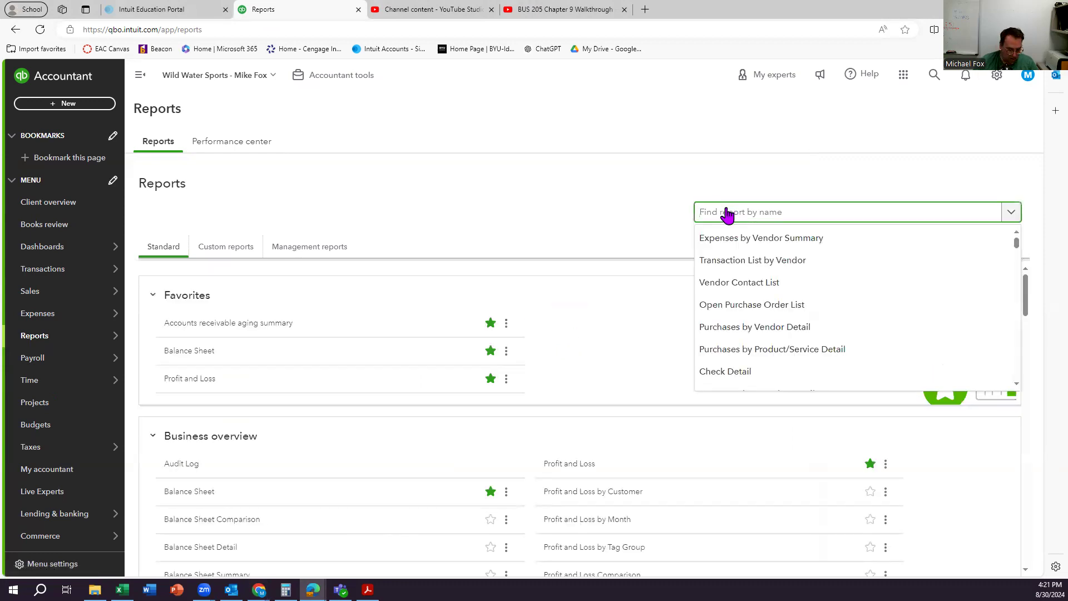
type("cash")
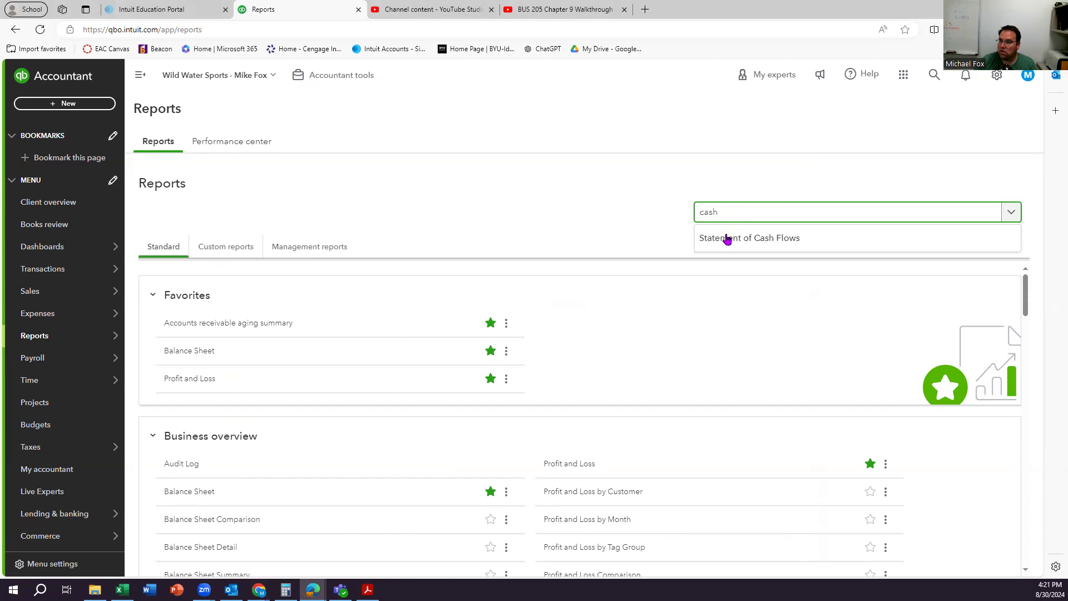
left_click(727, 239)
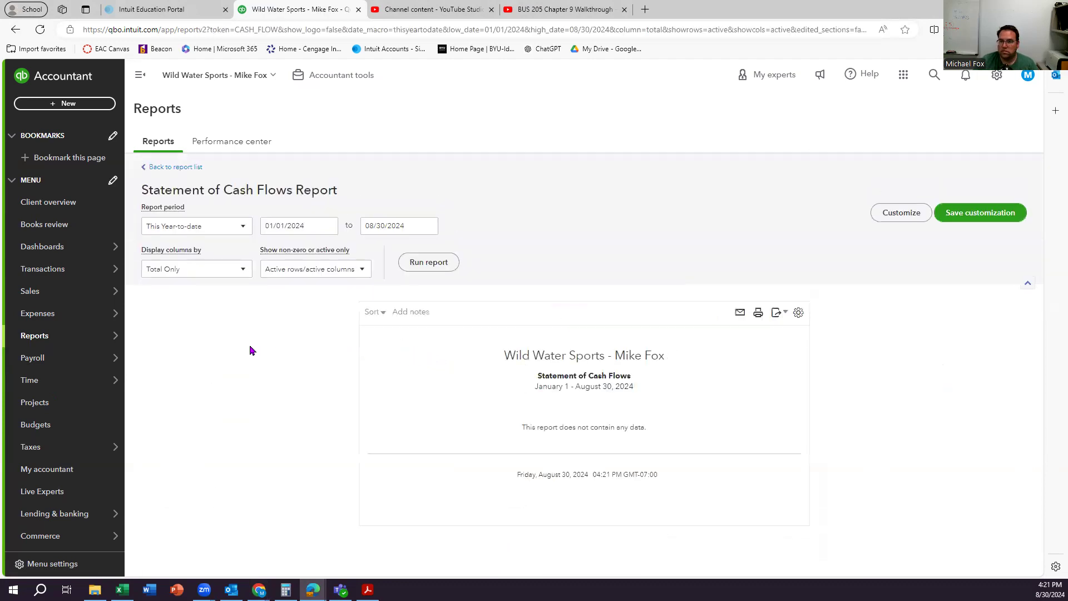
Set the cash flow report period to 01/01/2027 through 01/31/2027 and run the report.
left_click(310, 225)
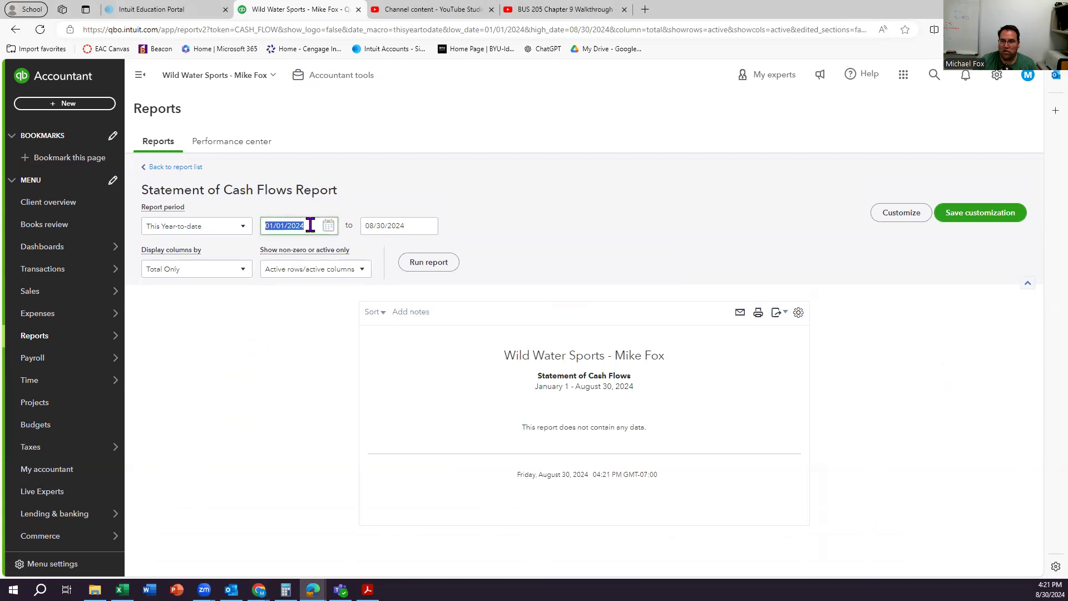
left_click(310, 225)
key("BackSpace")
type("7")
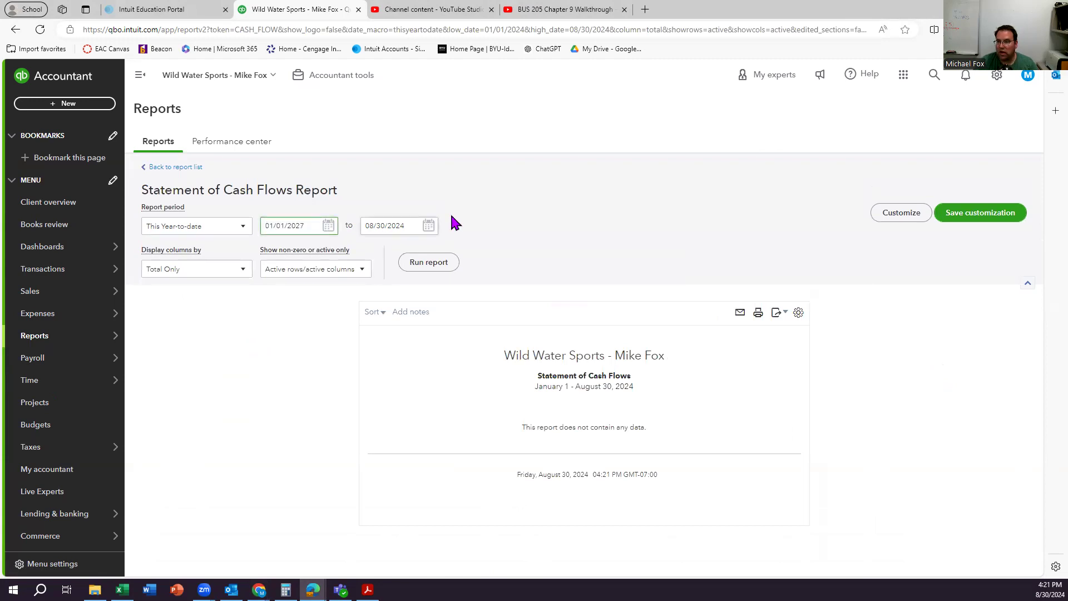
left_click(411, 224)
type("1/")
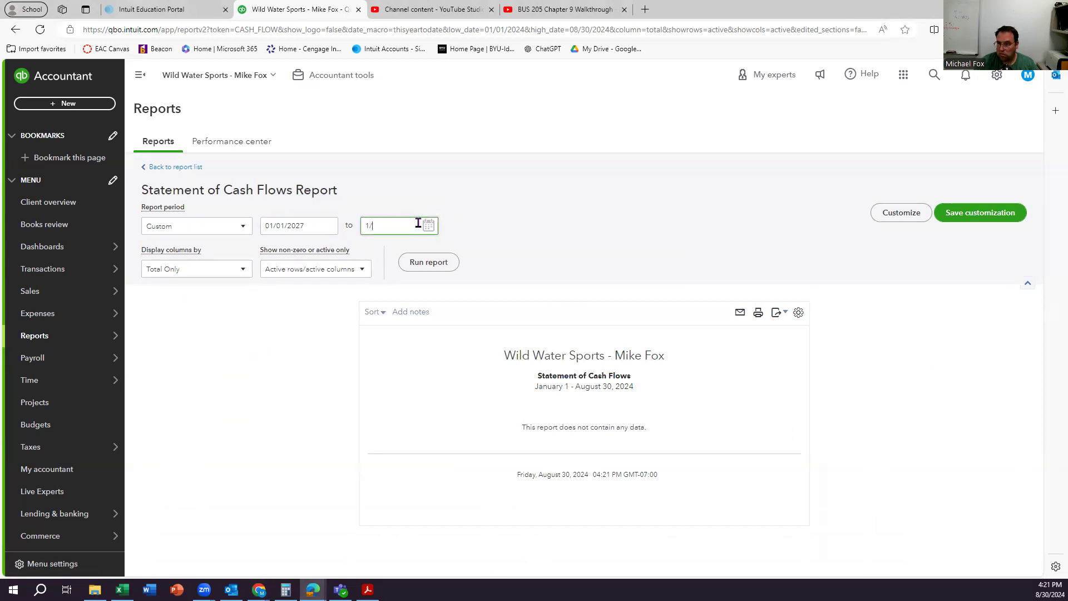
type("11/27")
left_click(508, 236)
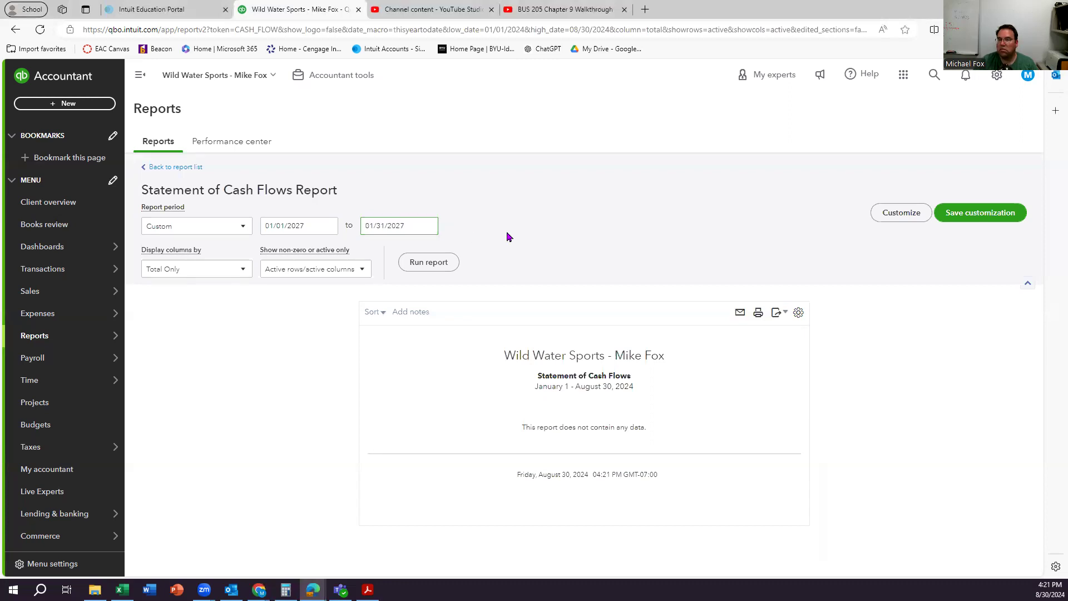
left_click(428, 262)
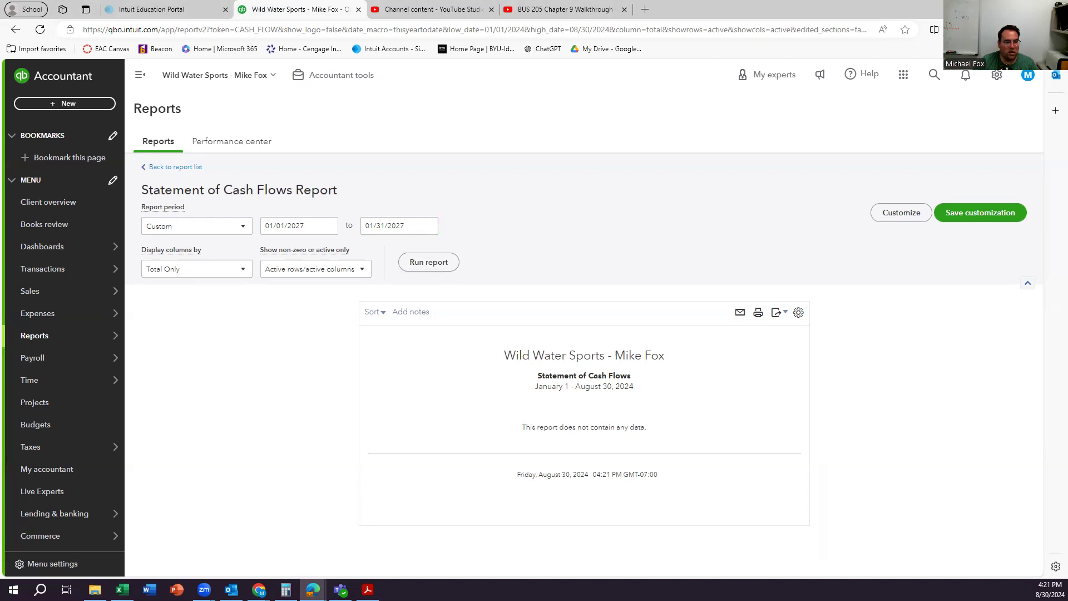
left_click(437, 265)
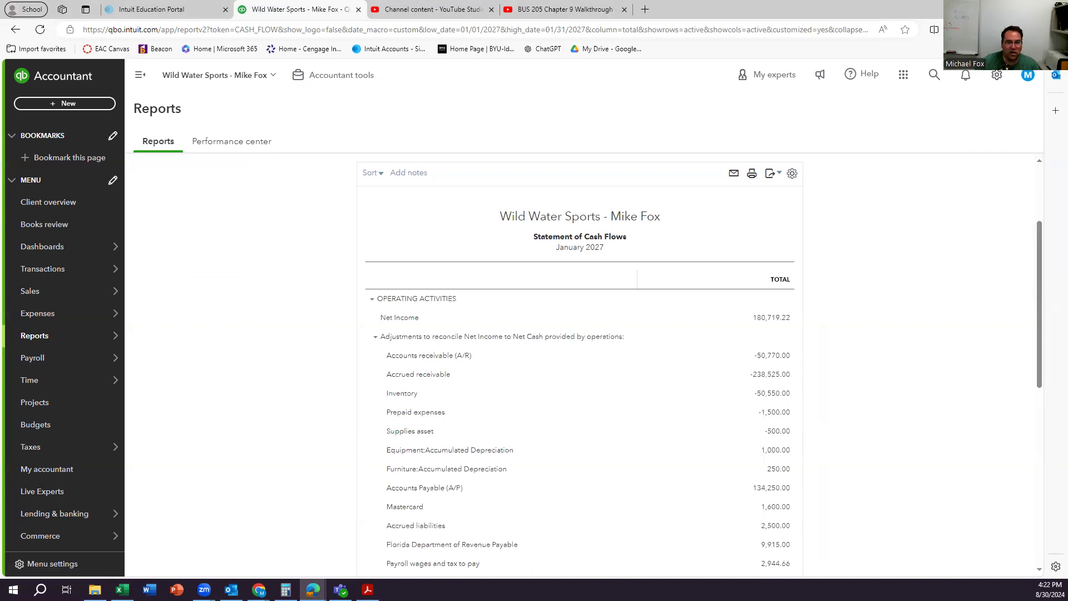
Review the cash flow statement's activities and drill down from the Common stock amount to its underlying deposit transaction.
scroll(305, 369, "up", 3)
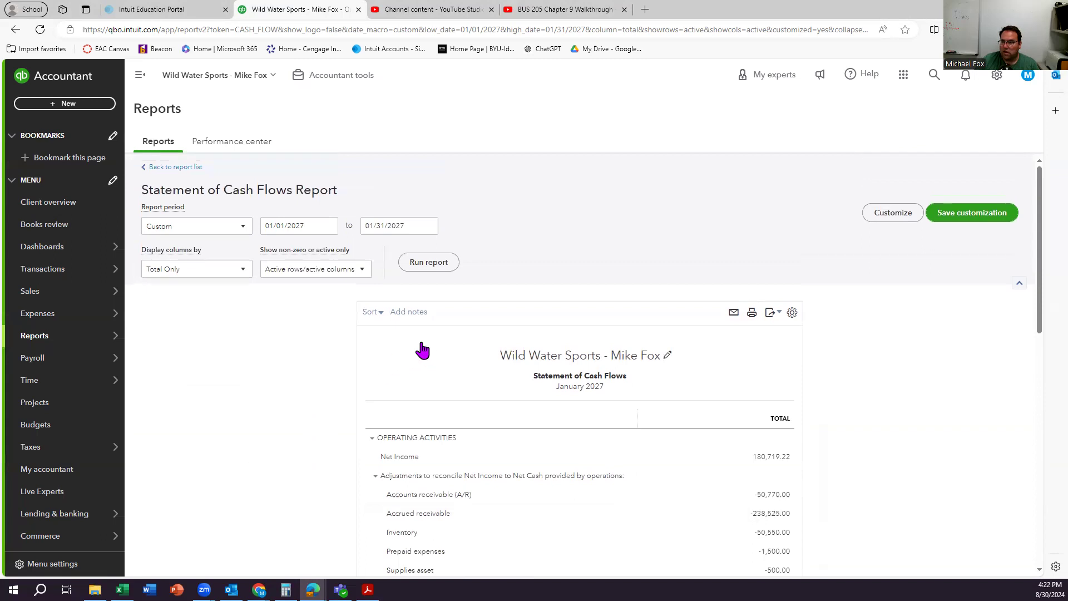
scroll(493, 377, "down", 3)
scroll(494, 376, "down", 6)
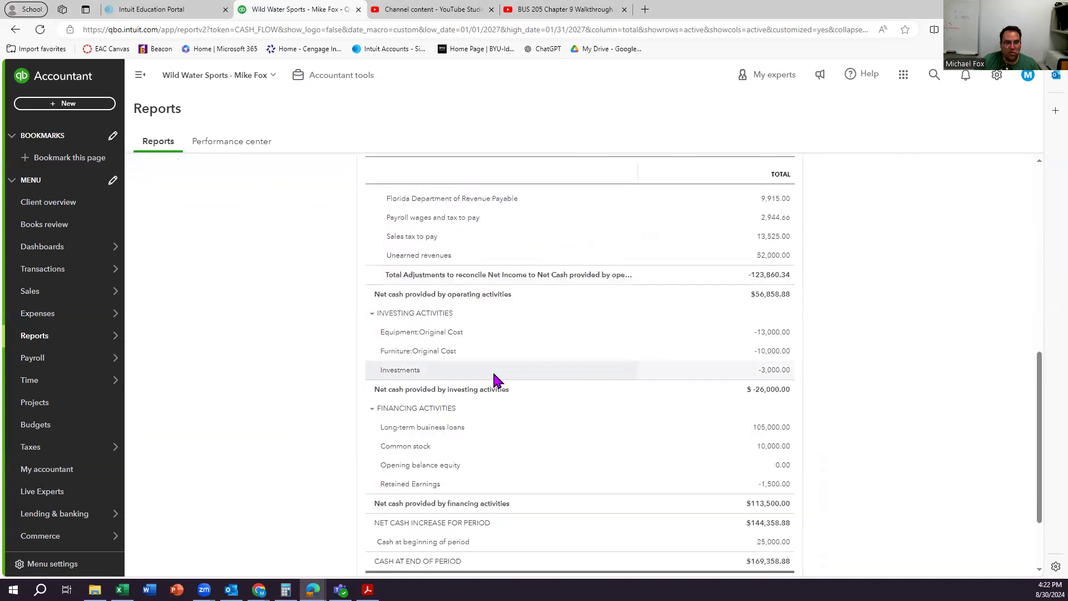
scroll(494, 374, "up", 1)
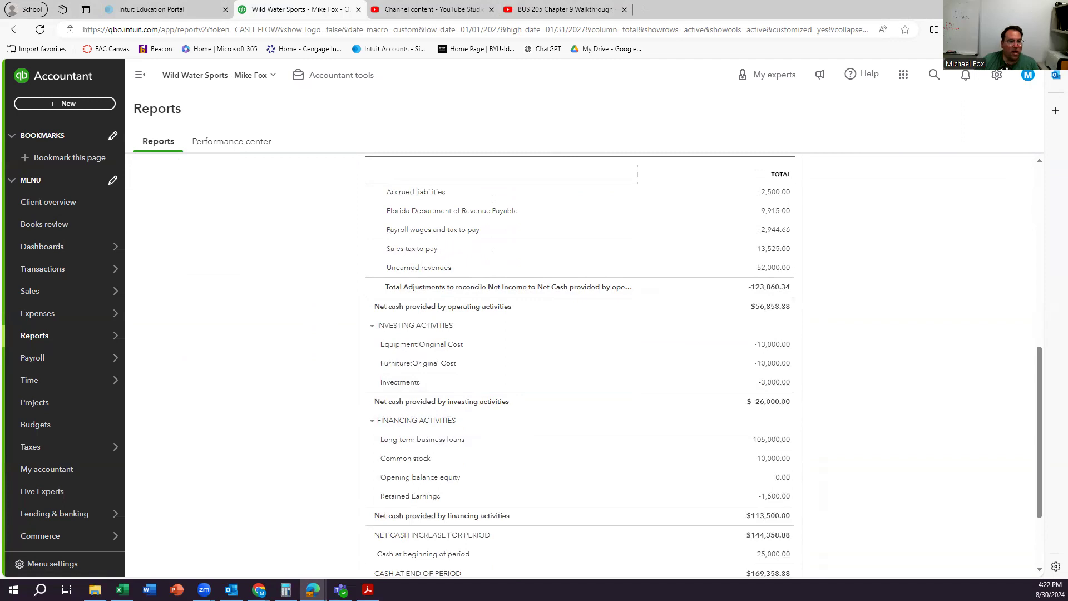
scroll(602, 369, "down", 2)
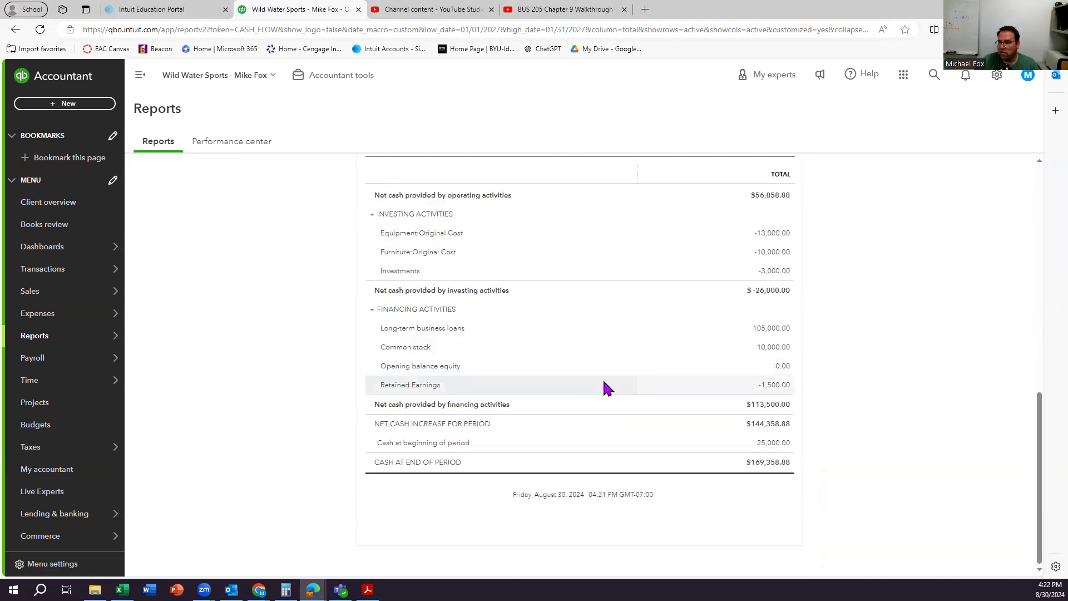
left_click(772, 348)
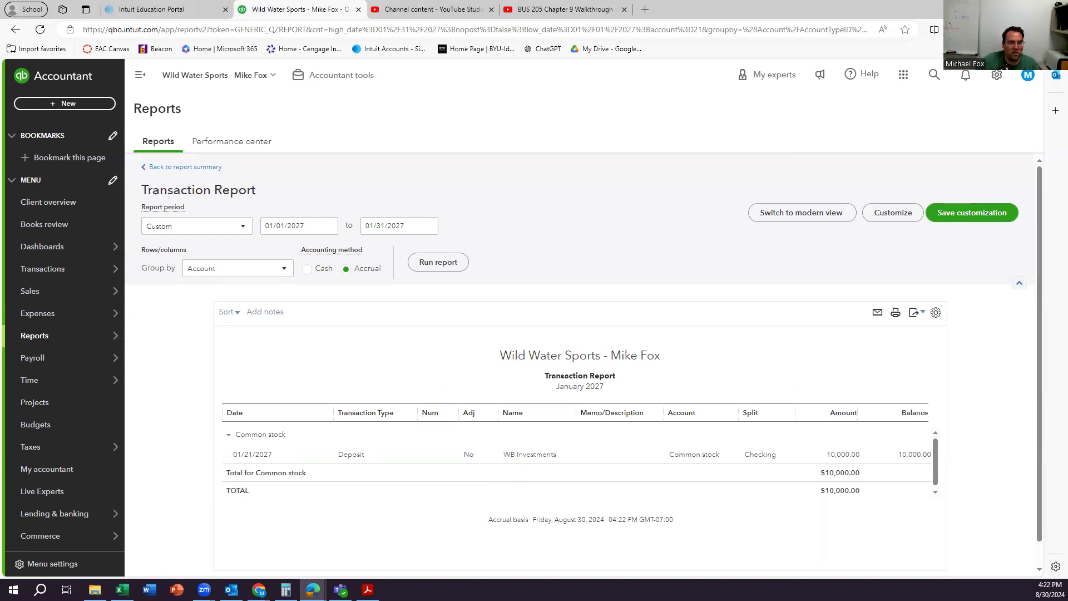
left_click(826, 455)
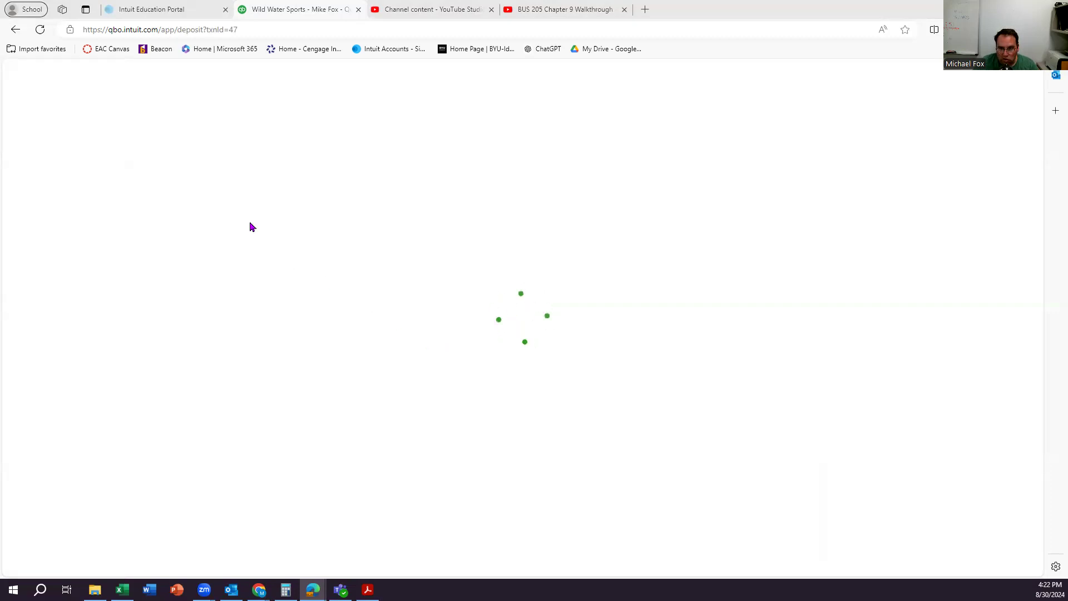
Return from the deposit to the January 2027 Statement of Cash Flows report.
left_click(17, 30)
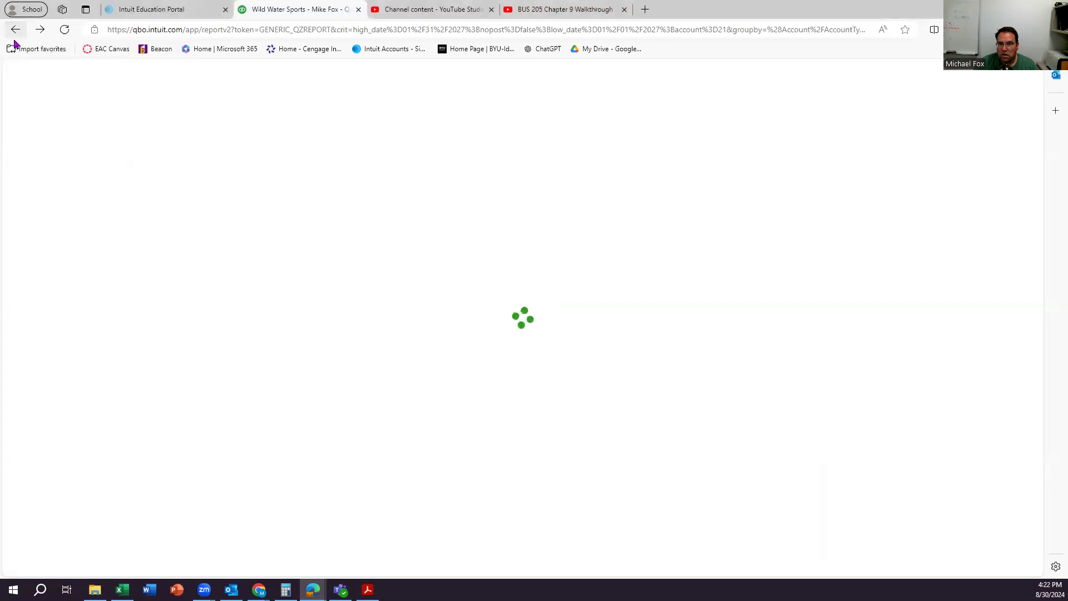
left_click(15, 33)
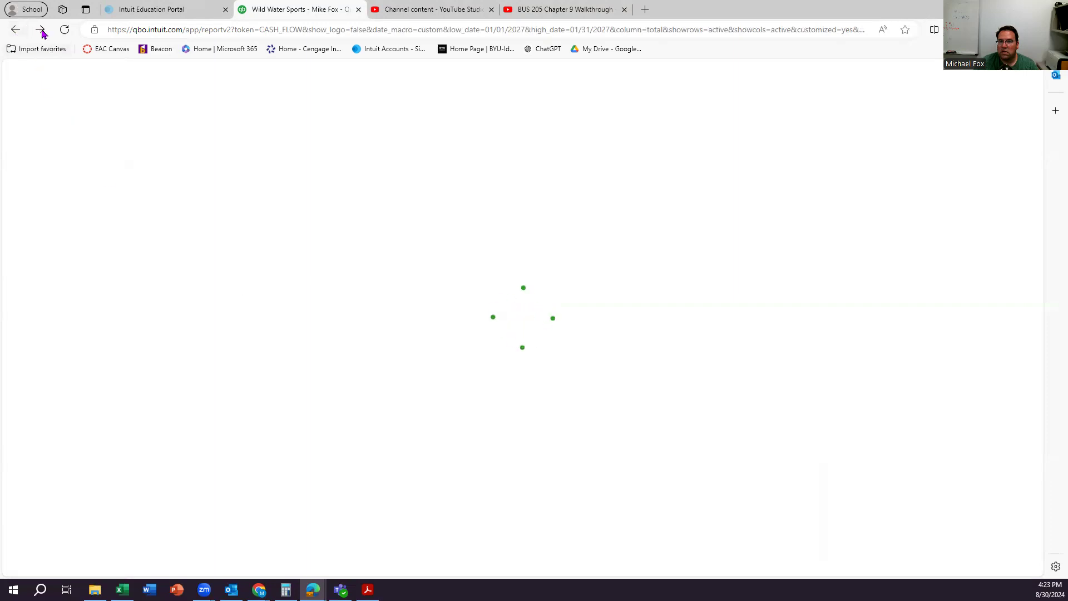
left_click(15, 30)
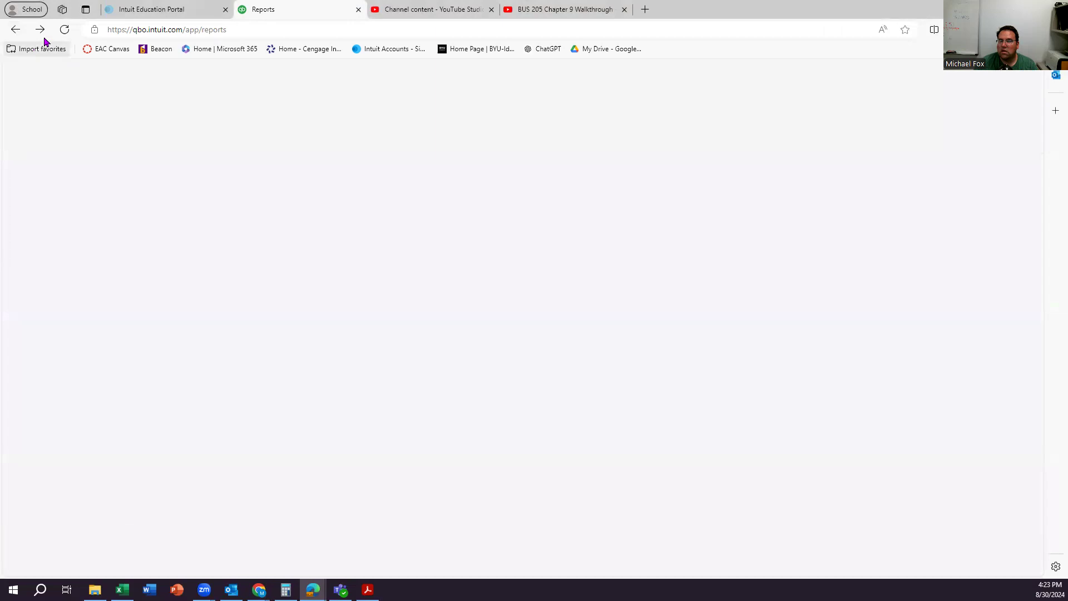
left_click(39, 29)
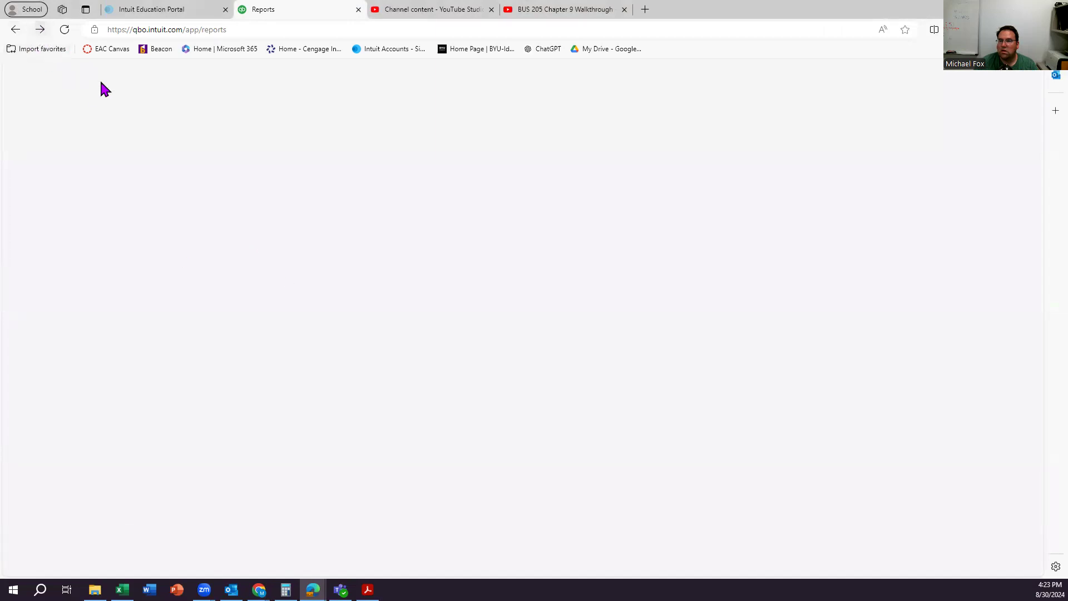
left_click(15, 30)
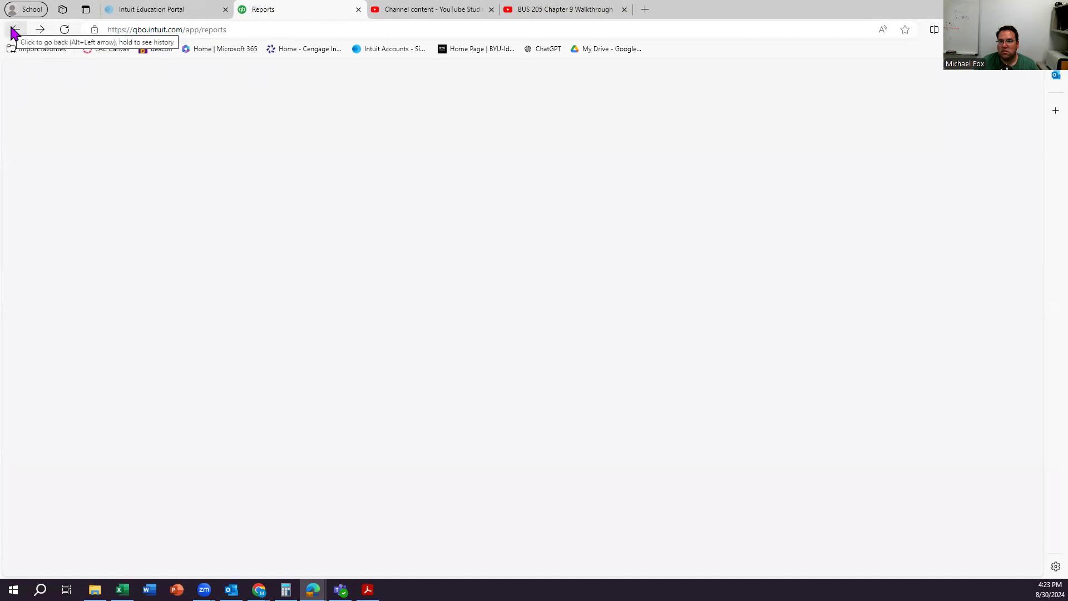
left_click(15, 31)
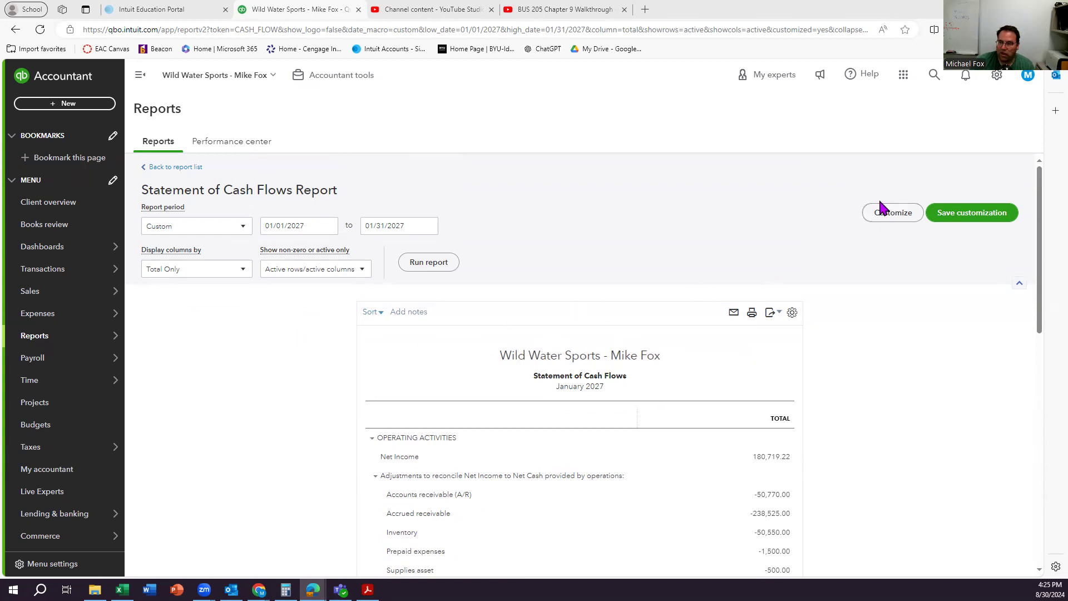
Customize the cash flow statement to show amounts without cents and rerun the report.
left_click(883, 213)
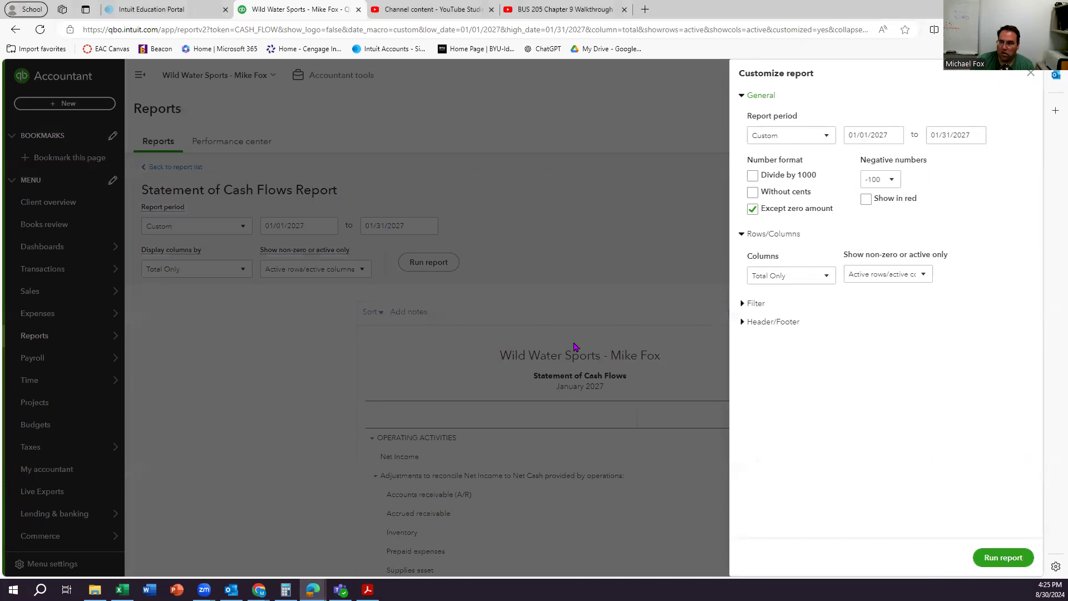
left_click(753, 192)
left_click(1000, 558)
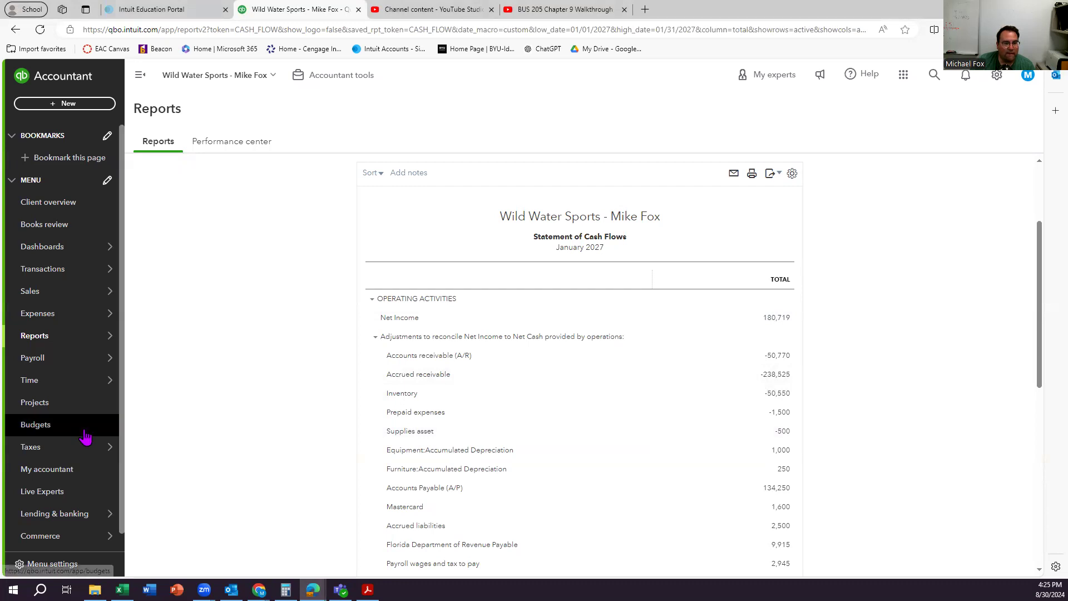
Toggle the Investing Activities section of the cash flow statement and collapse the Financing Activities section.
scroll(610, 381, "down", 3)
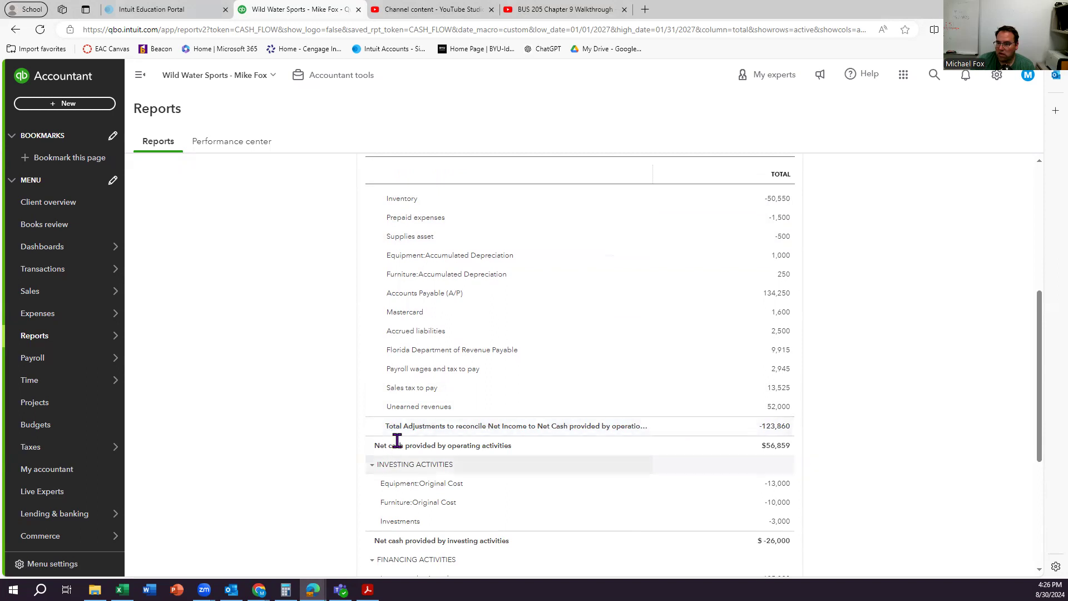
scroll(396, 425, "down", 1)
scroll(397, 426, "down", 3)
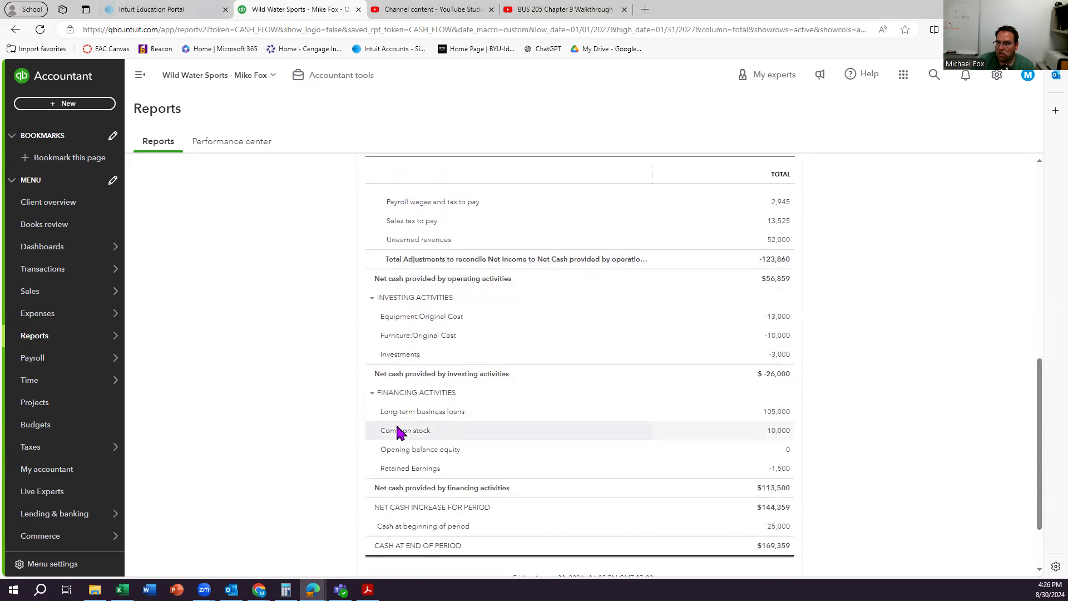
left_click(371, 299)
left_click(371, 298)
left_click(371, 298)
left_click(372, 298)
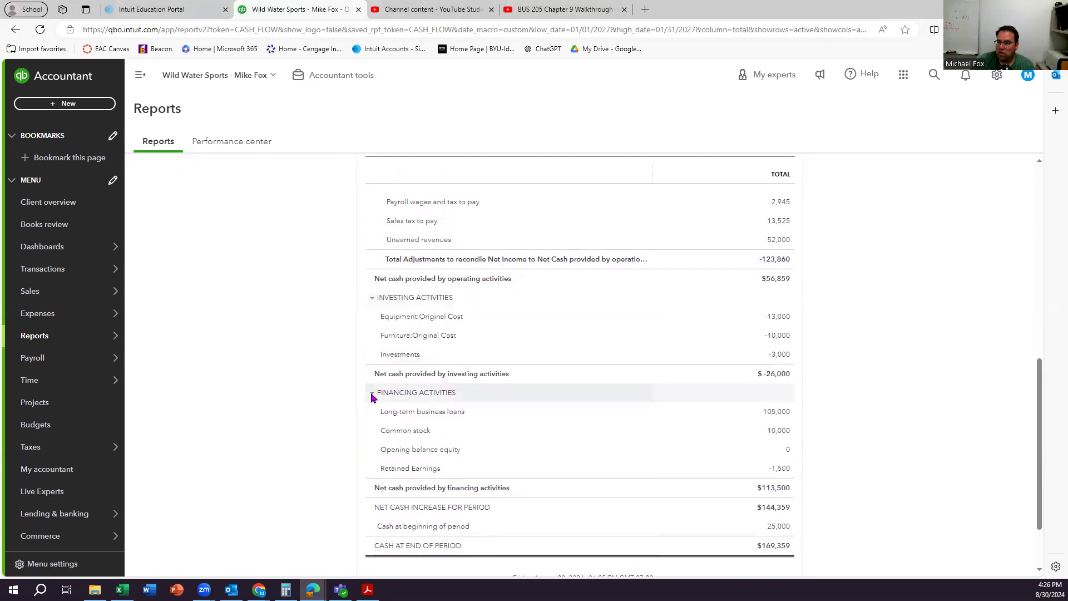
left_click(371, 394)
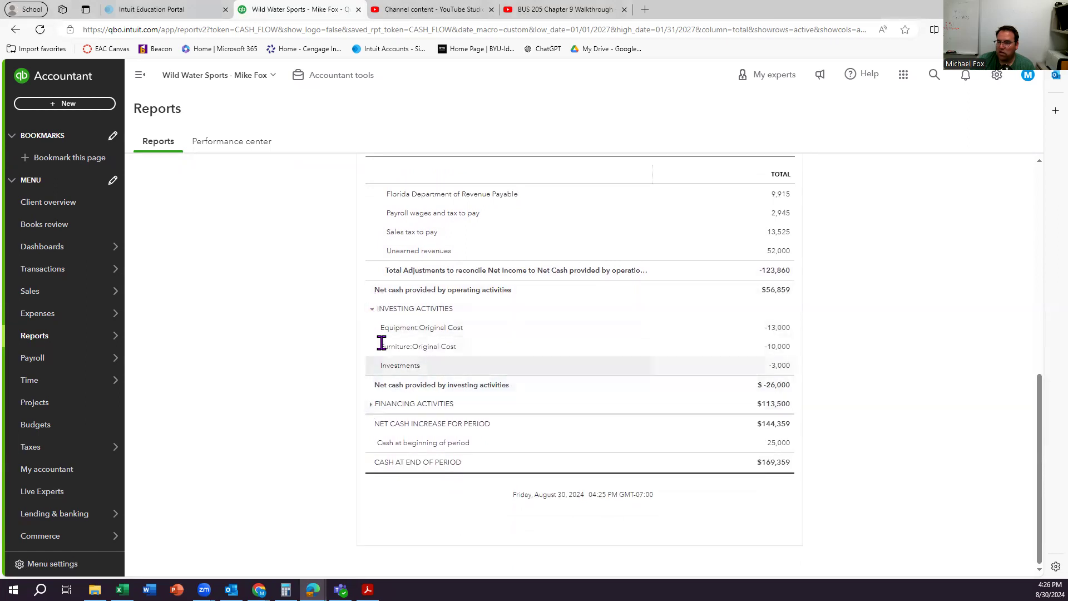
Collapse and re-expand the adjustments to reconcile net income under Operating Activities.
scroll(384, 342, "up", 4)
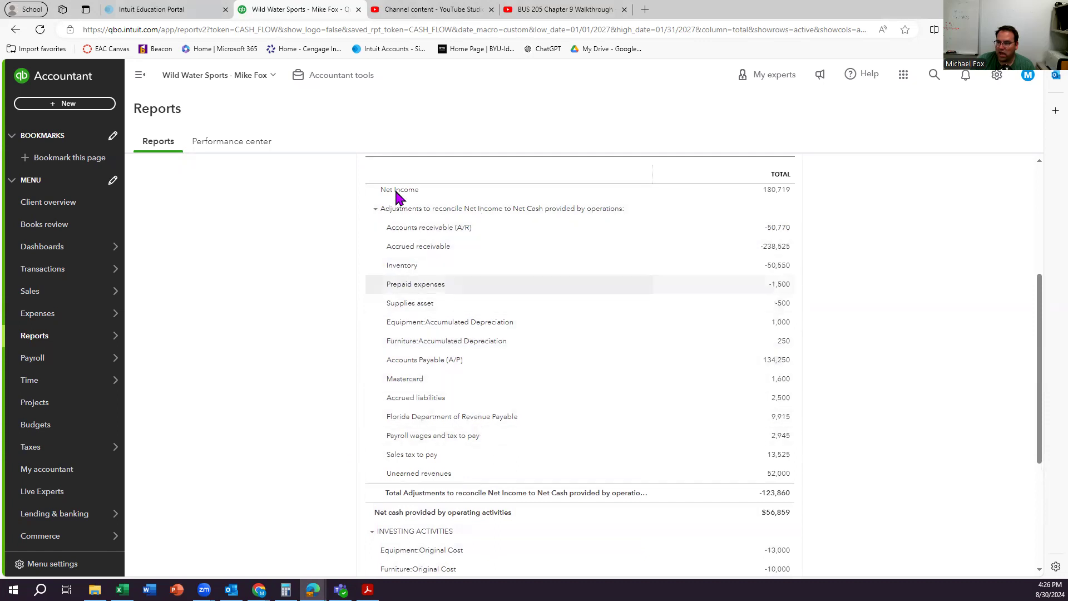
left_click(376, 211)
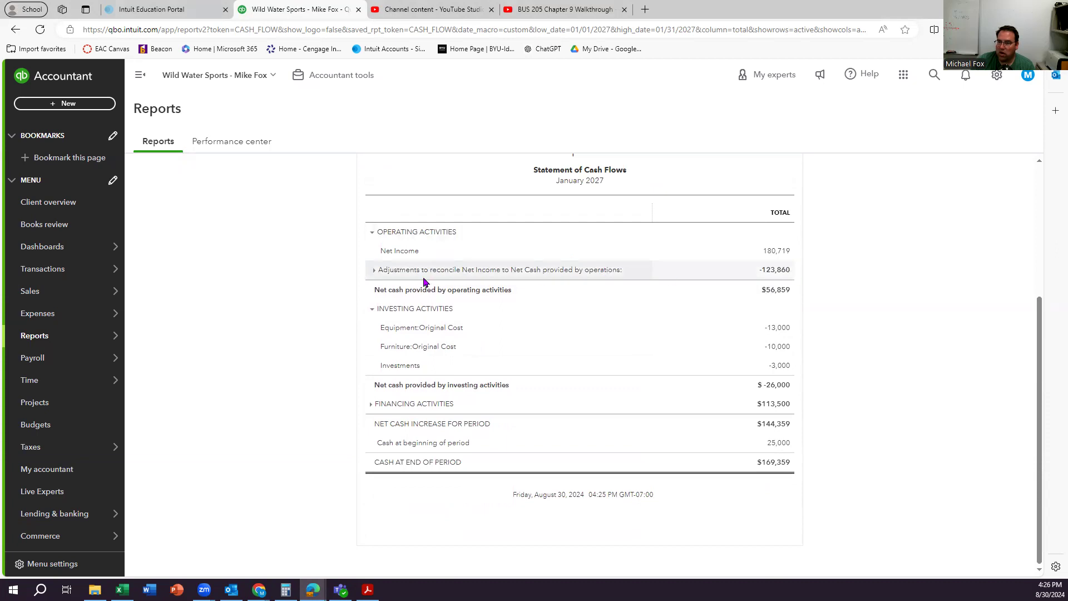
left_click(374, 272)
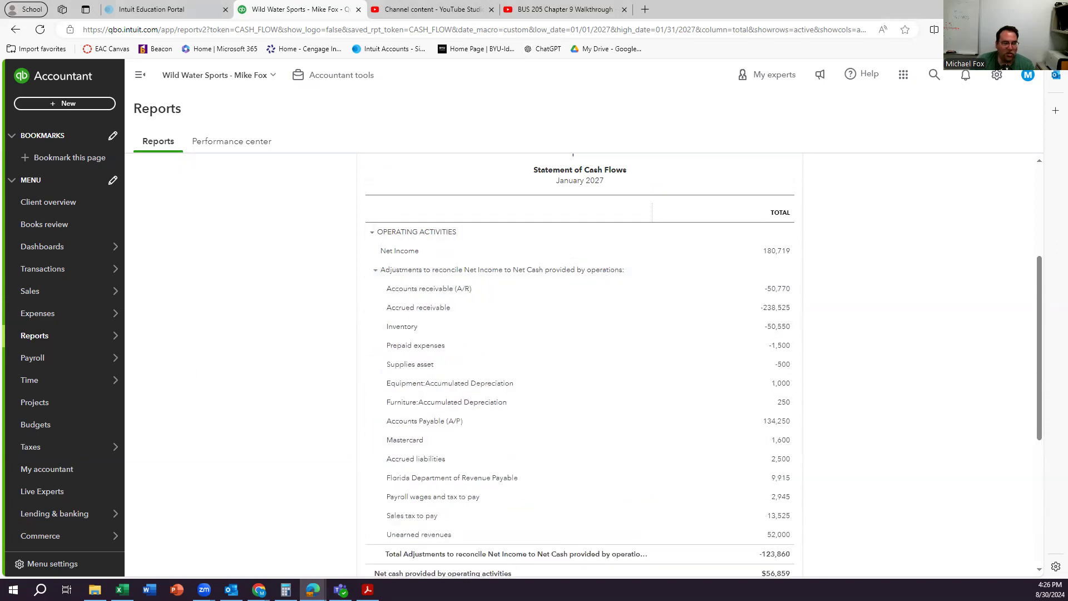
Save the customized cash flow report under the name Statement of Cash Flows Custom.
scroll(947, 217, "up", 4)
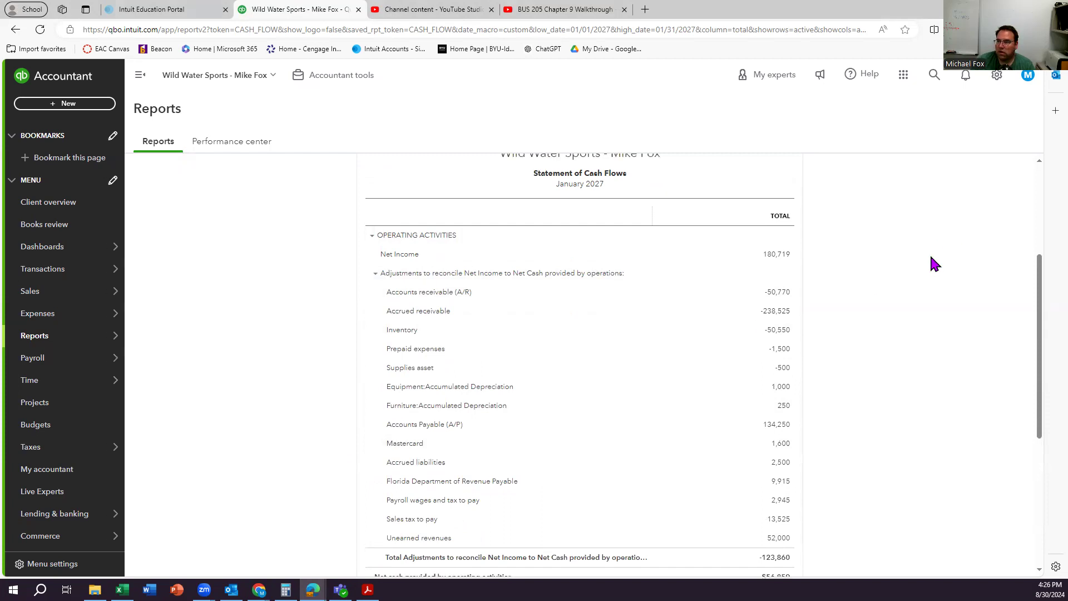
left_click(949, 217)
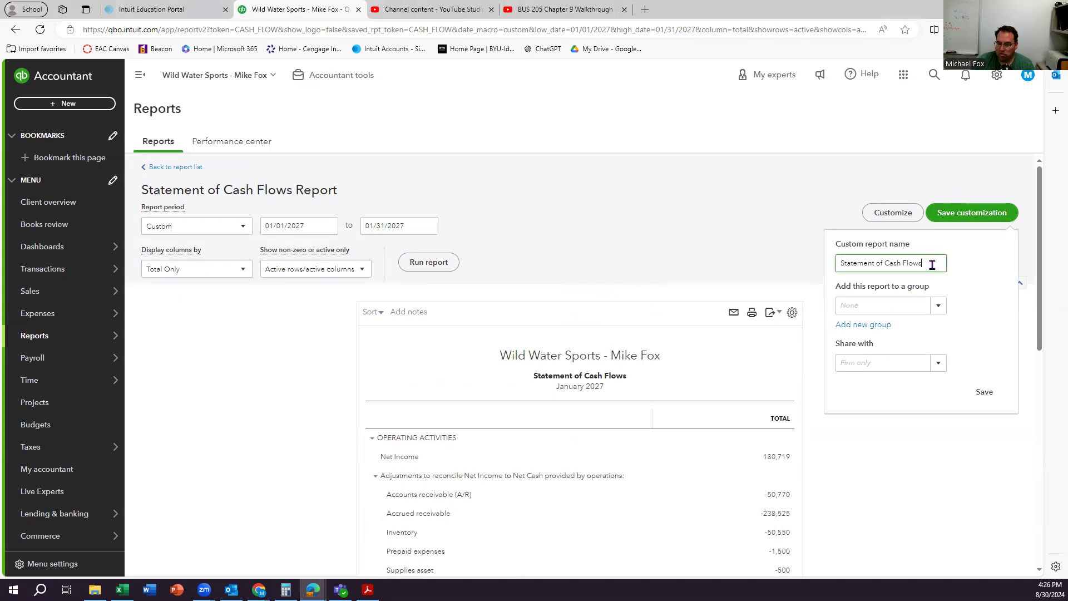
type("Custom")
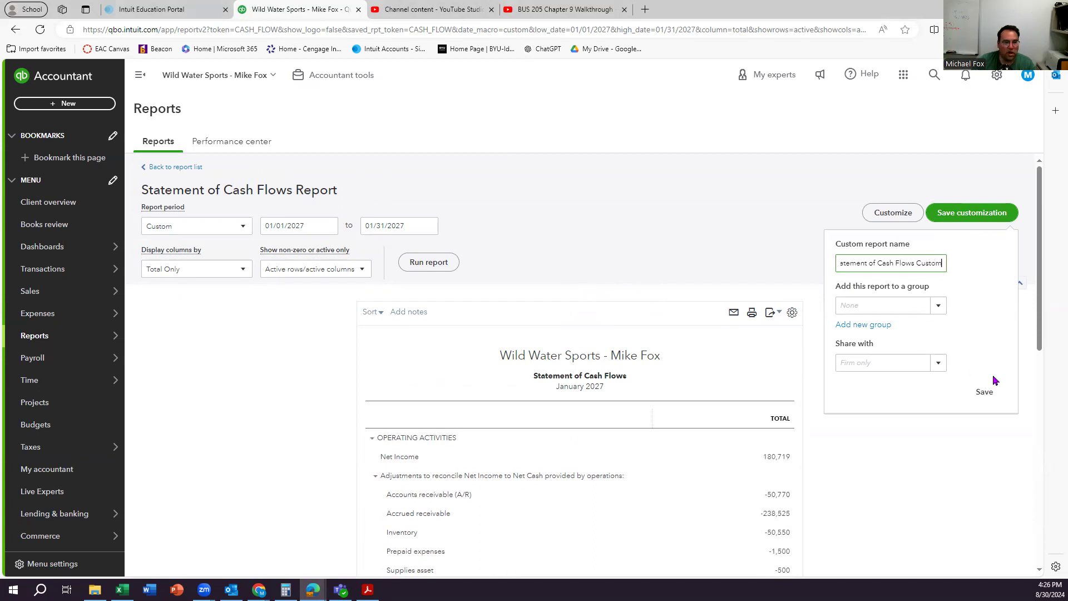
left_click(984, 392)
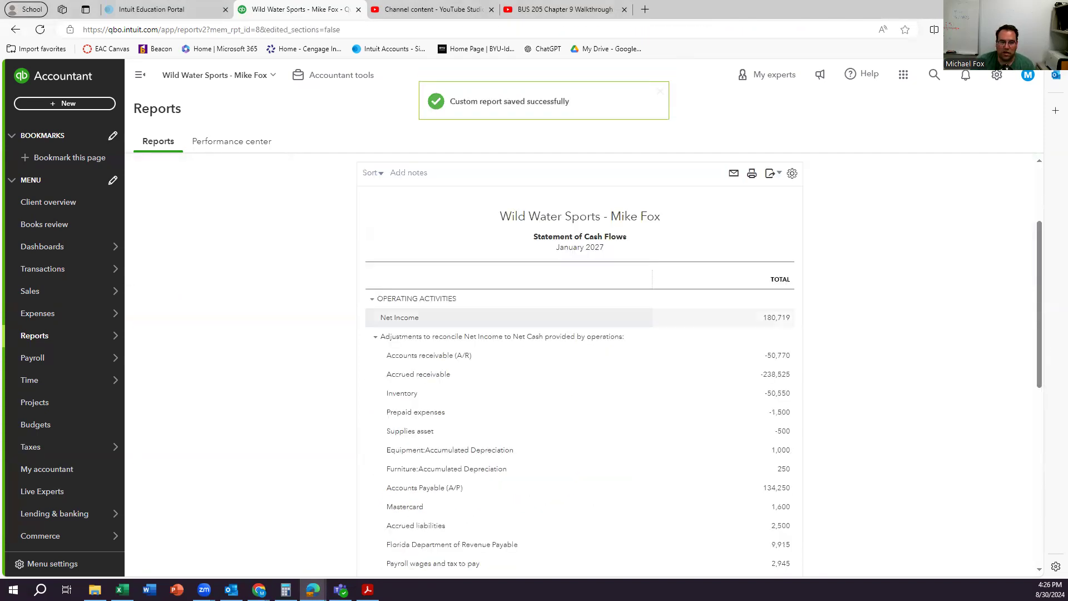
Find the Accounts receivable aging summary in the reports list and open it.
key("alt+Tab")
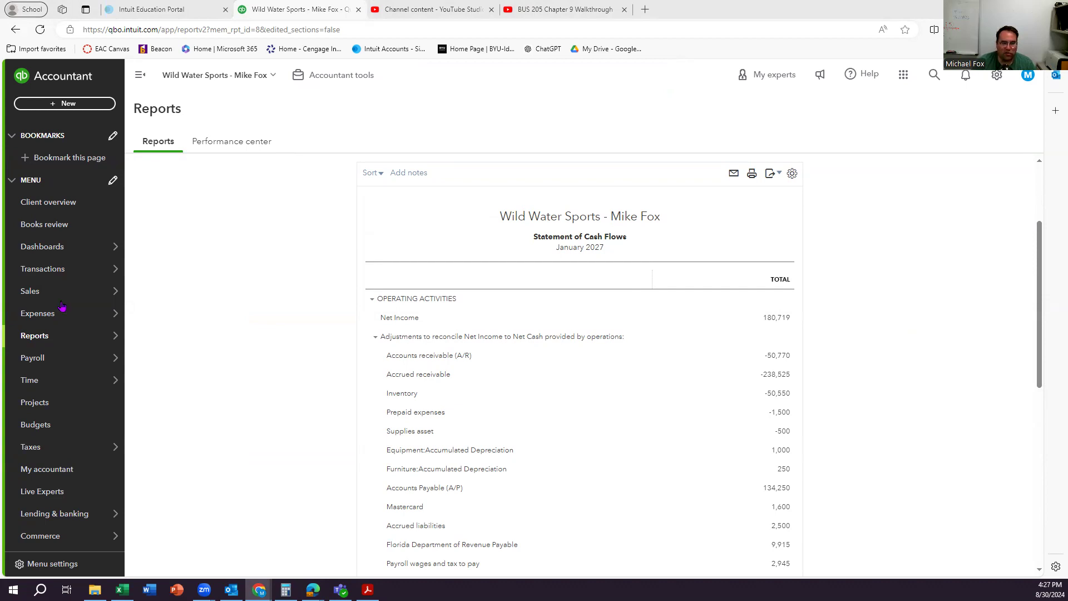
left_click(146, 337)
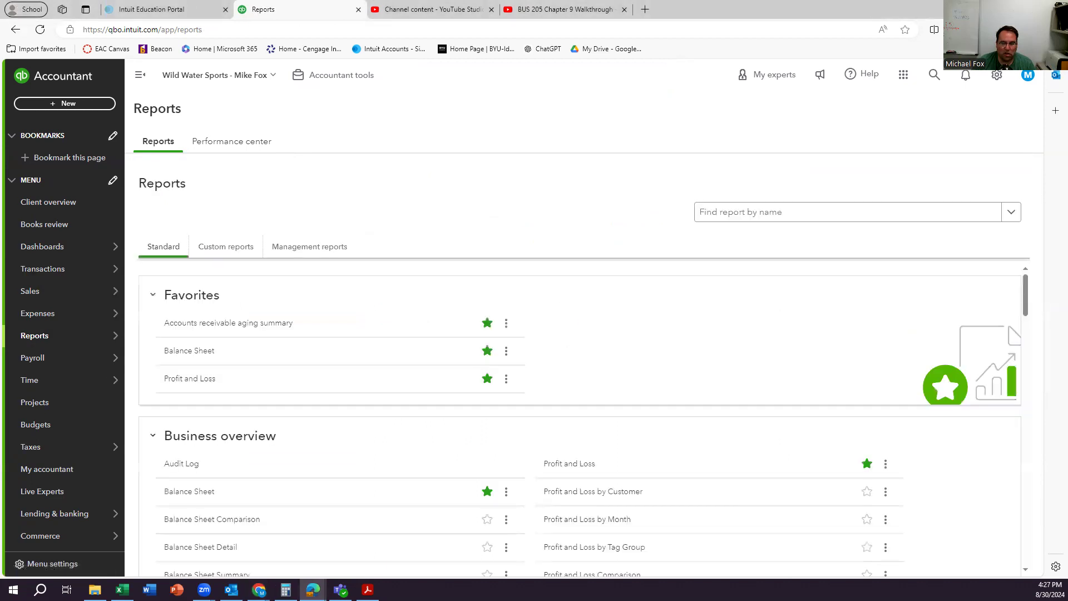
left_click(724, 213)
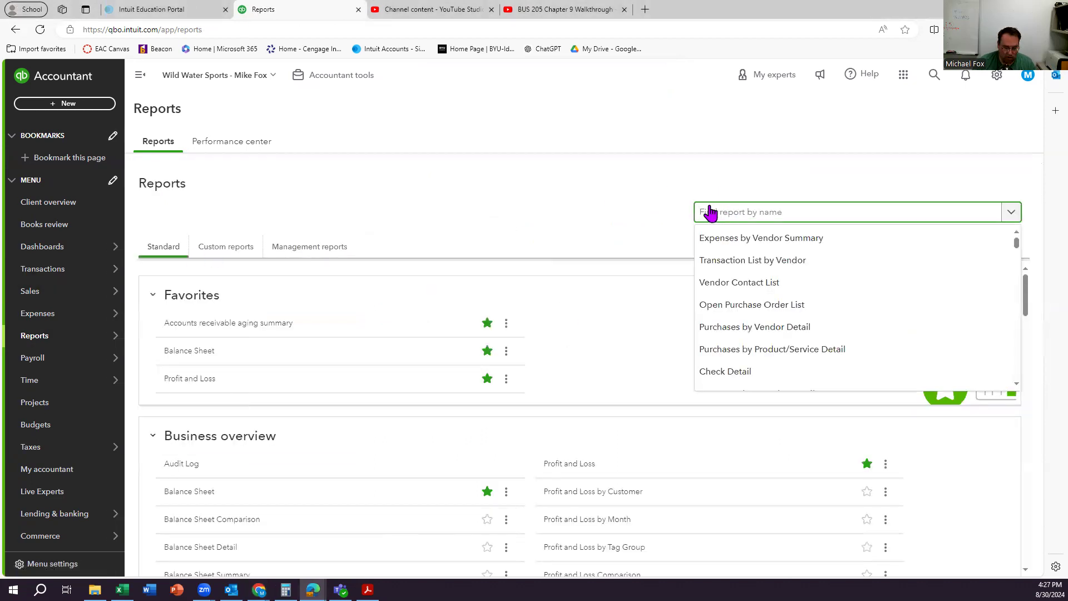
type("accountz")
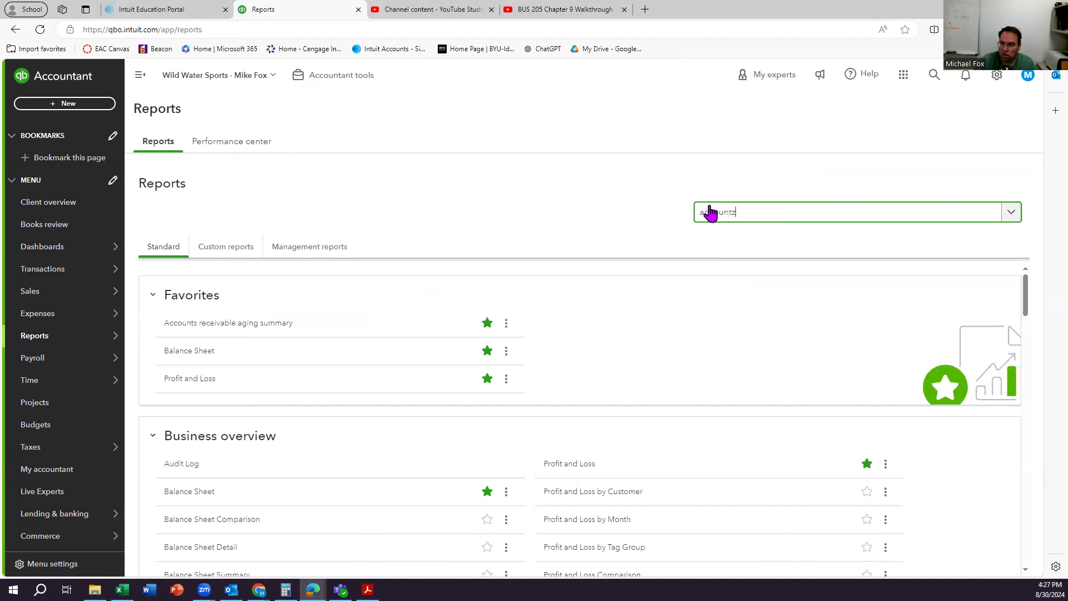
key("BackSpace")
type("s")
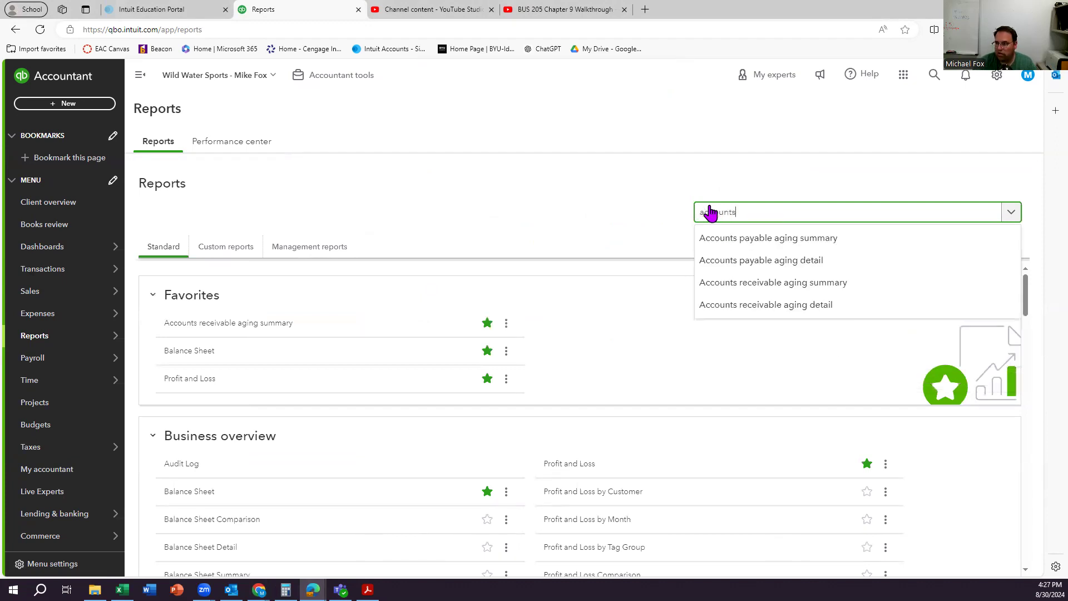
left_click(753, 283)
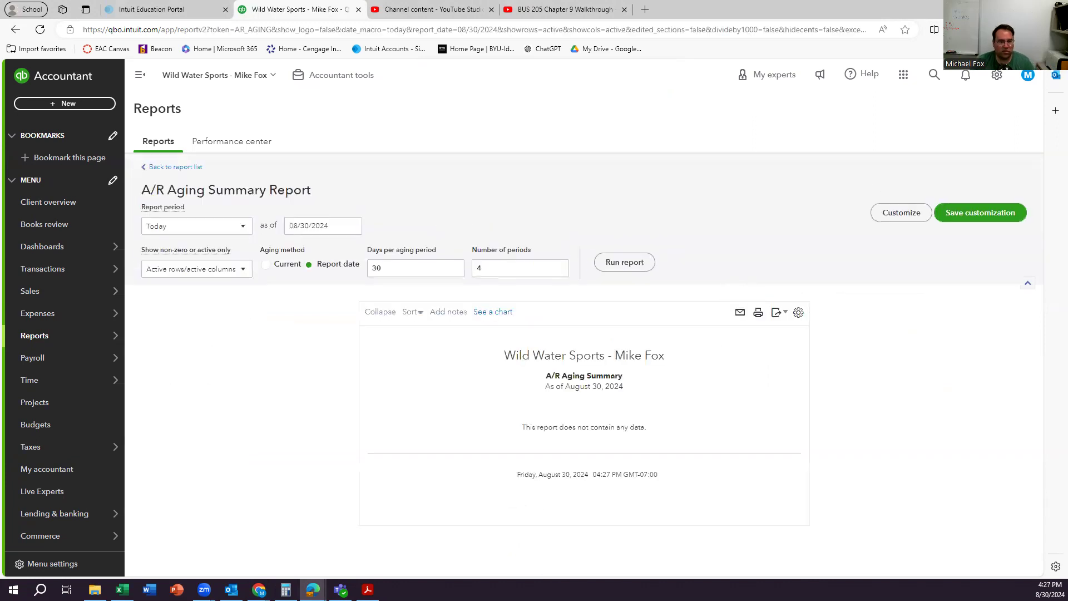
Set the A/R Aging Summary's as-of date to 01/31/2027 and run the report.
left_click(311, 227)
type("1")
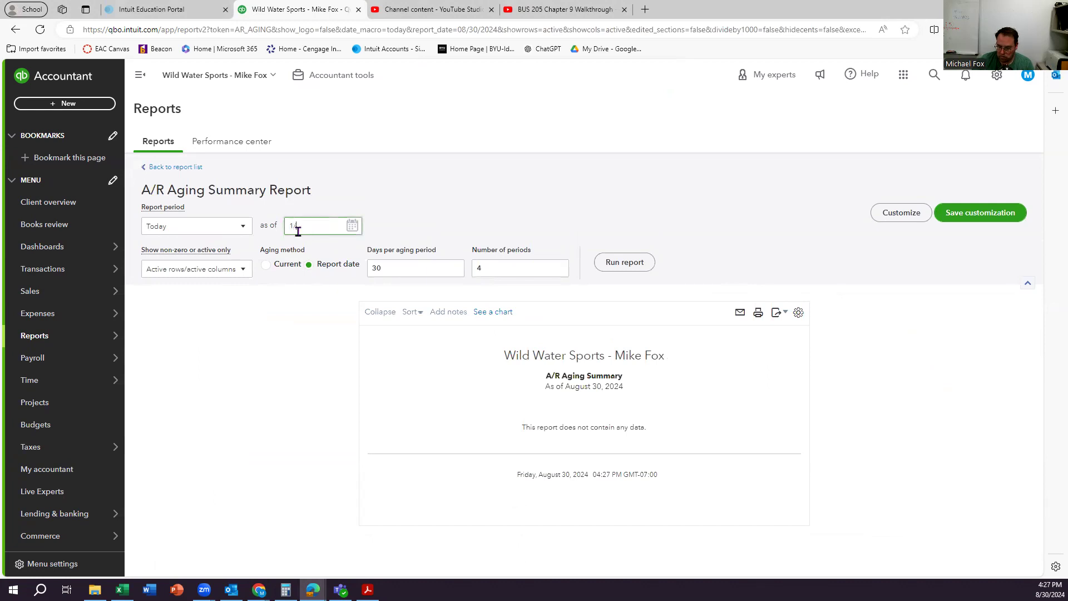
type("/31/2027")
left_click(442, 208)
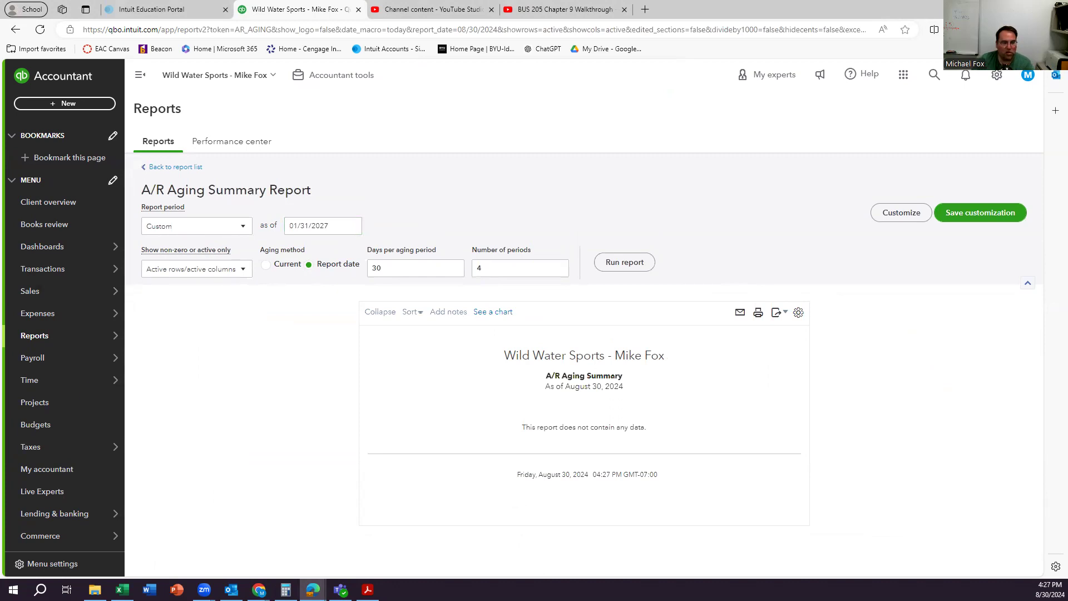
left_click(621, 262)
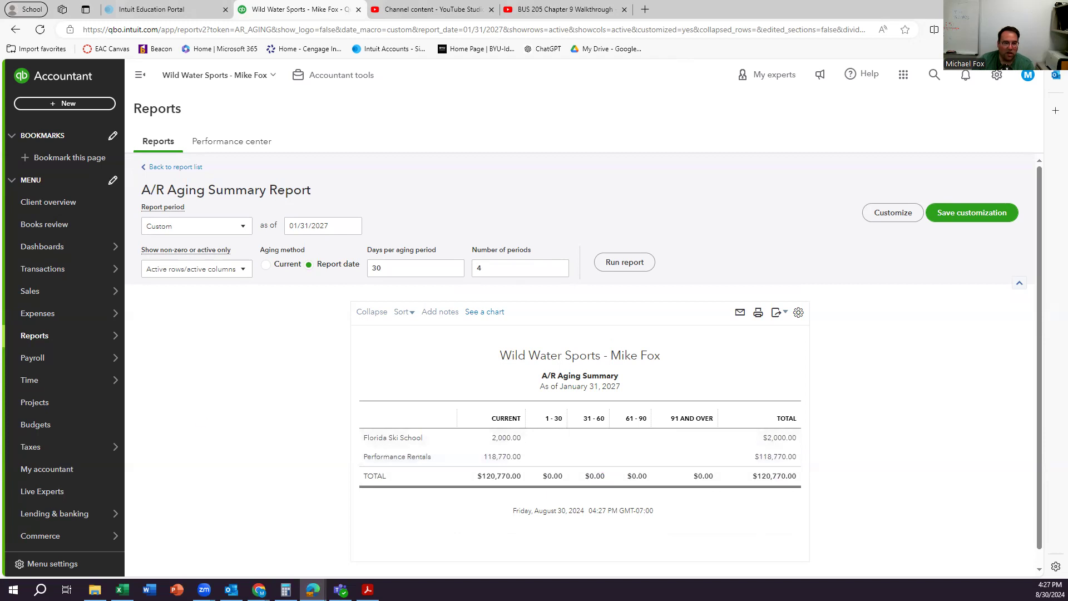
Drill down from the Performance Rentals total in the A/R aging summary to the underlying invoice and review its lines.
left_click(778, 457)
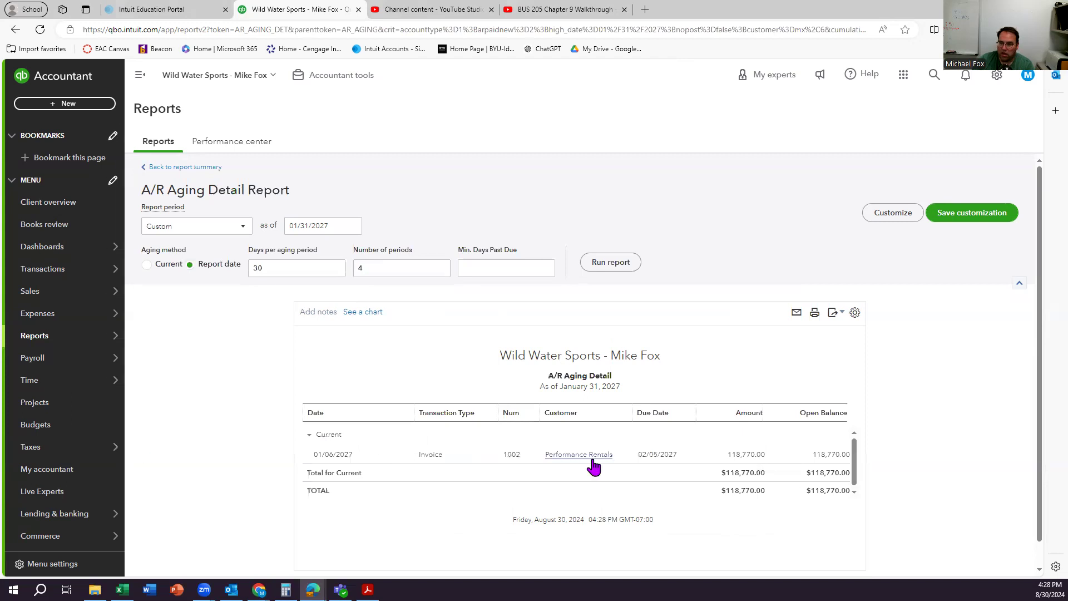
scroll(562, 382, "down", 1)
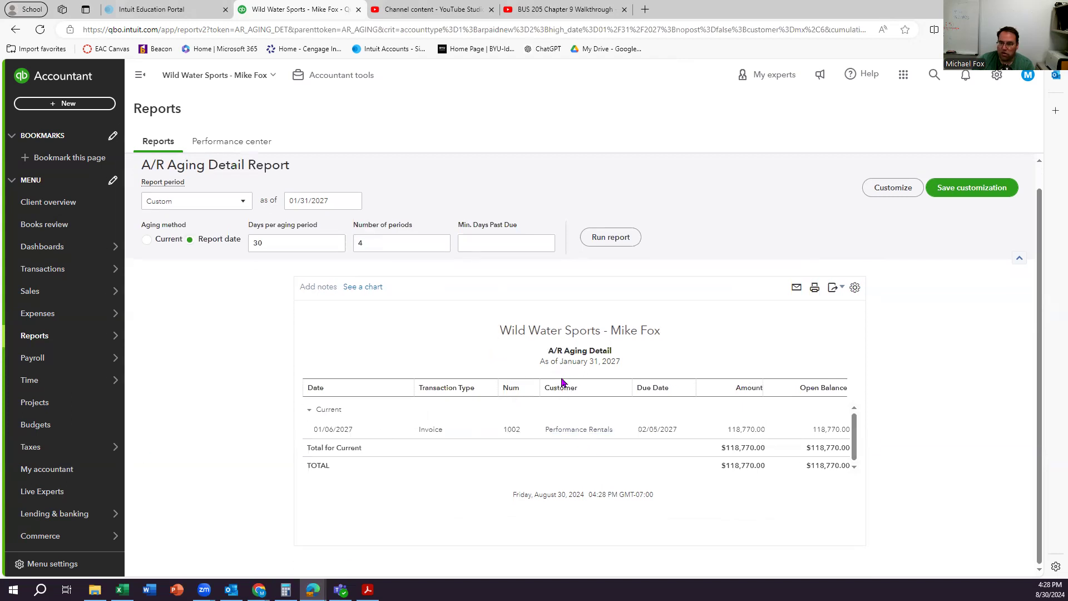
left_click(744, 434)
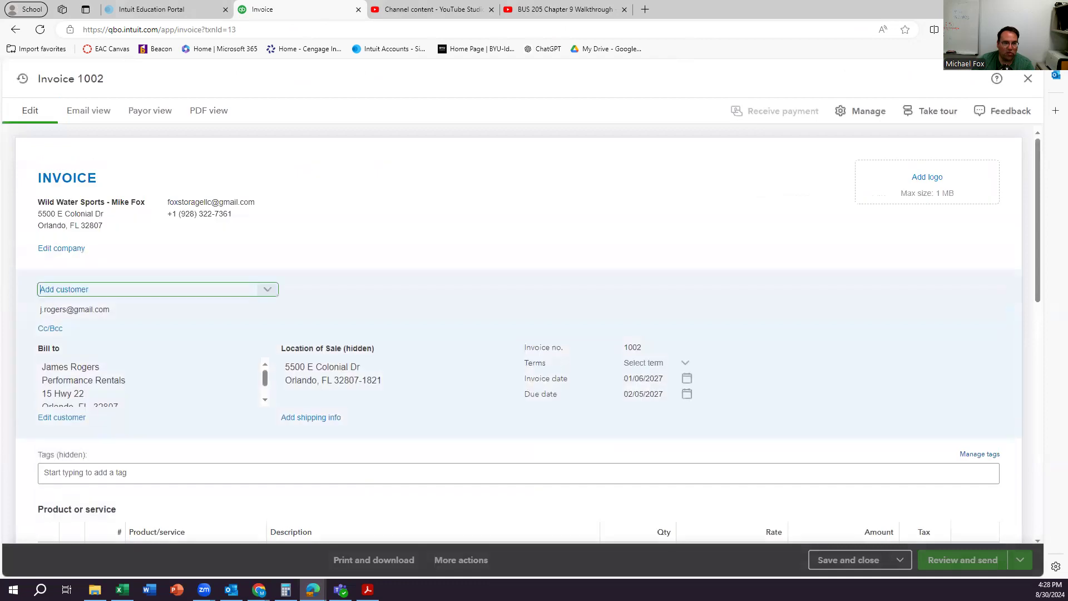
scroll(427, 434, "down", 2)
left_click(428, 434)
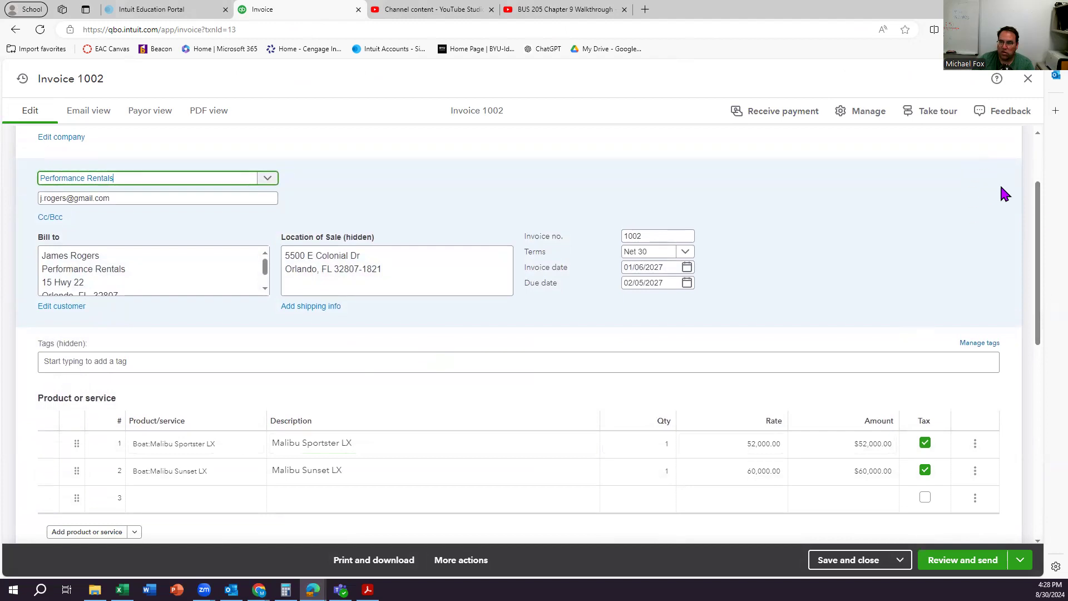
scroll(993, 190, "up", 3)
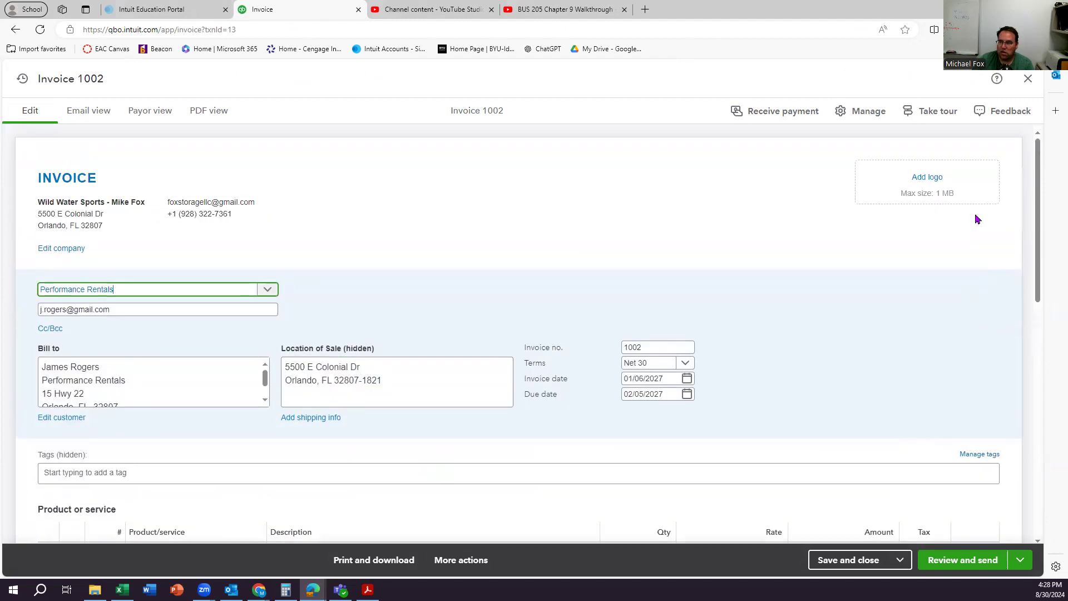
Close the Performance Rentals invoice and return from the aging detail to the A/R Aging Summary.
left_click(1028, 79)
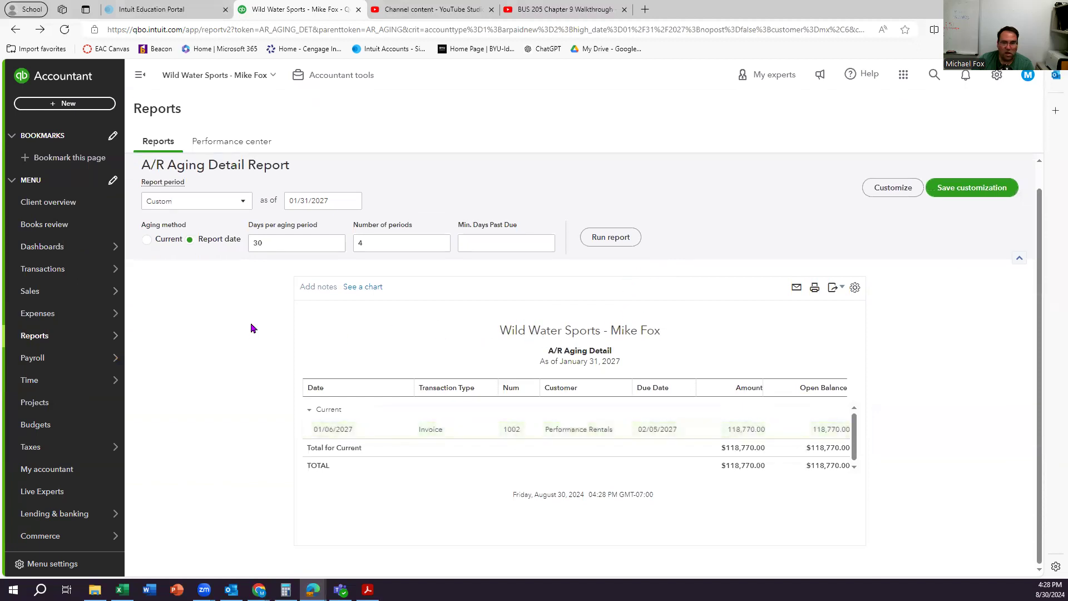
scroll(250, 320, "up", 1)
left_click(199, 169)
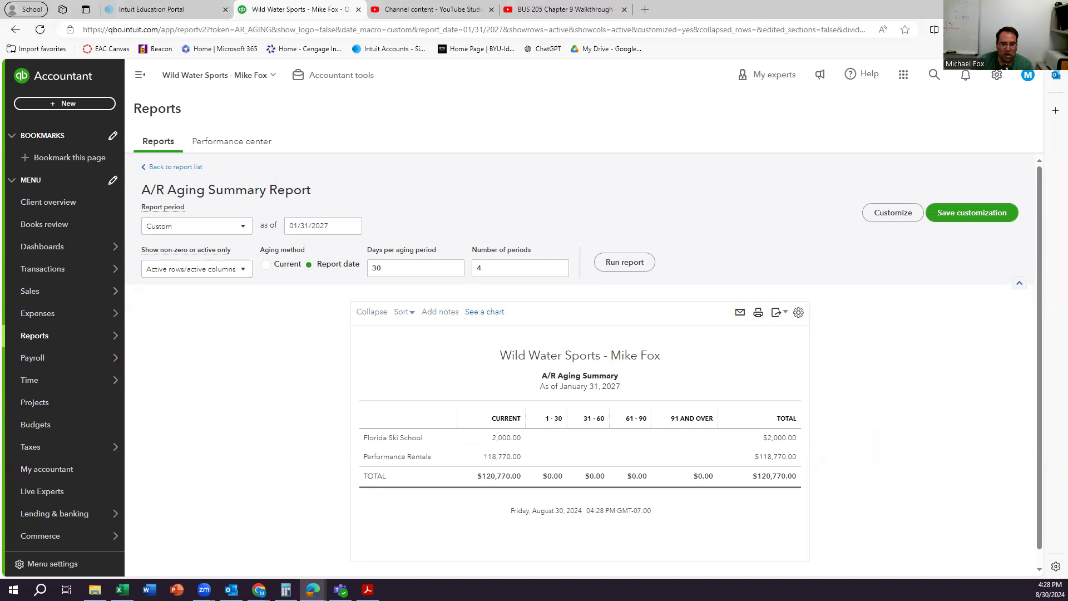
Find the Accounts payable aging summary in the reports list and open it.
key("alt+Tab")
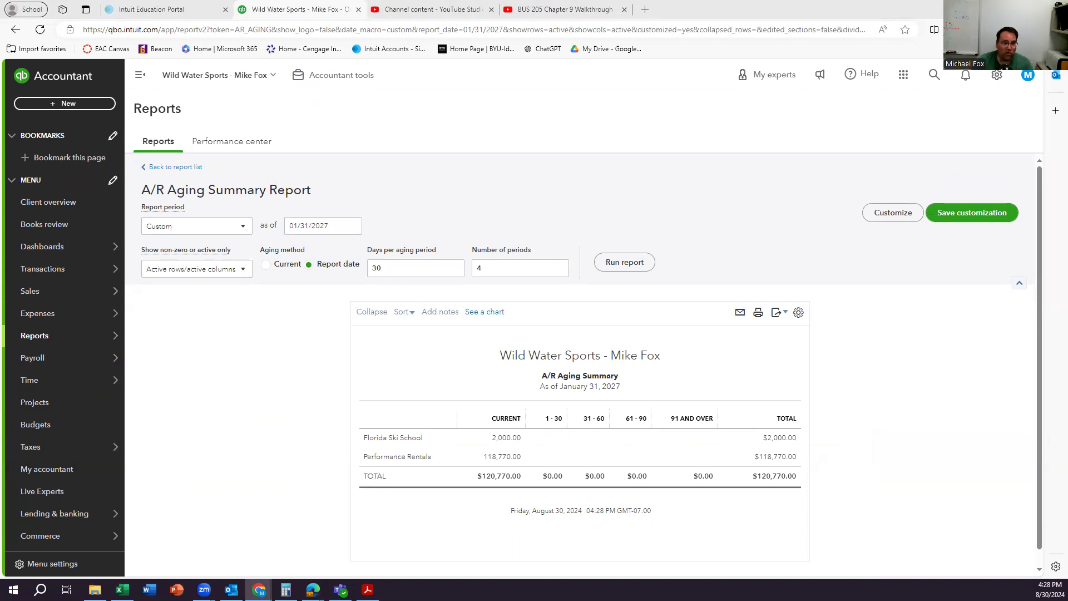
mouse_move(95, 339)
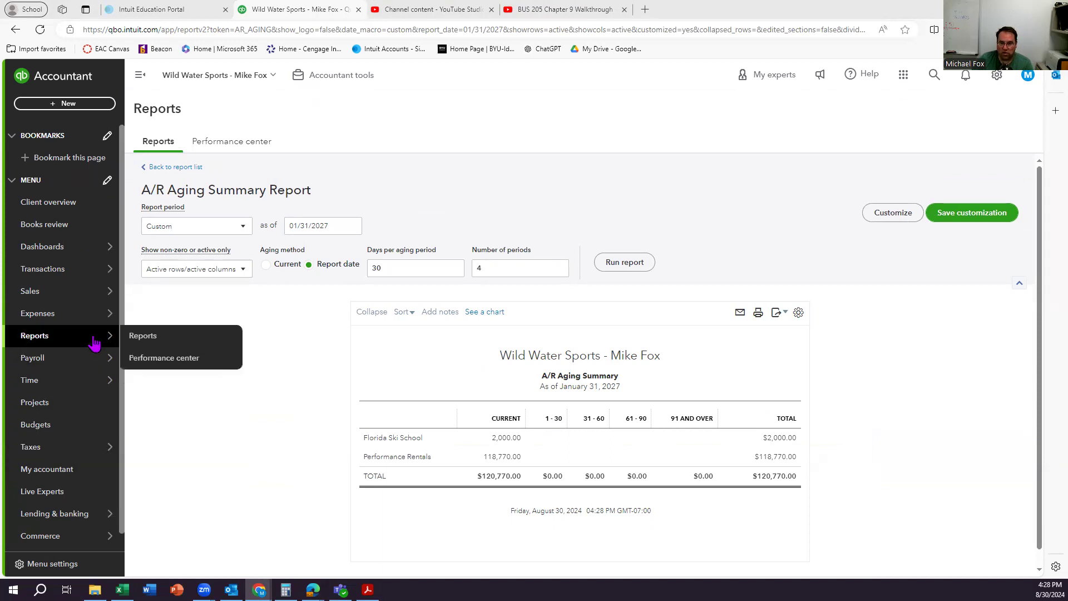
left_click(154, 342)
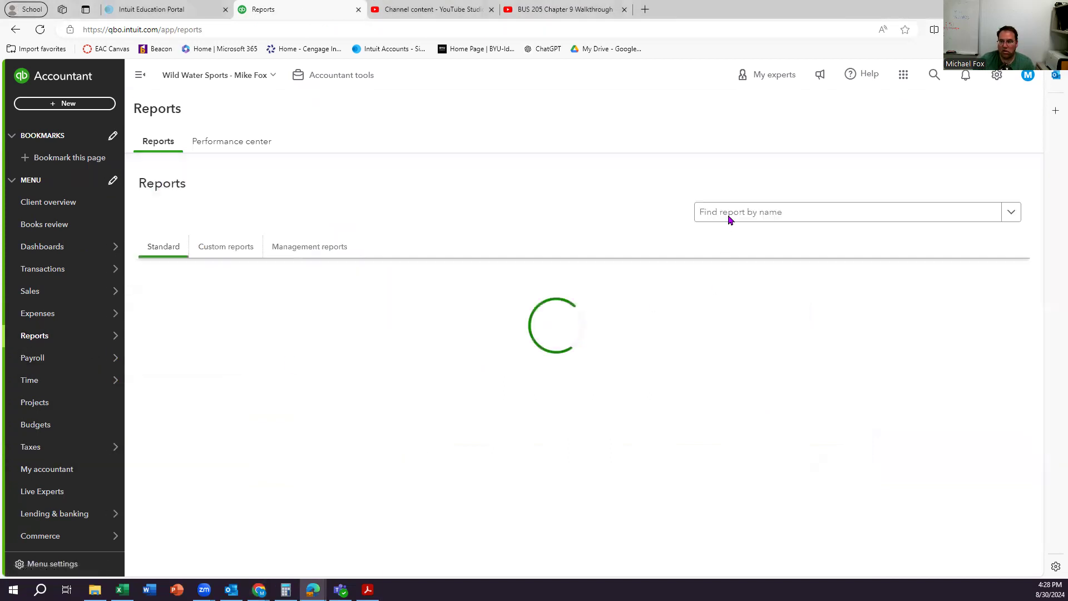
left_click(730, 216)
type("Accounts pay")
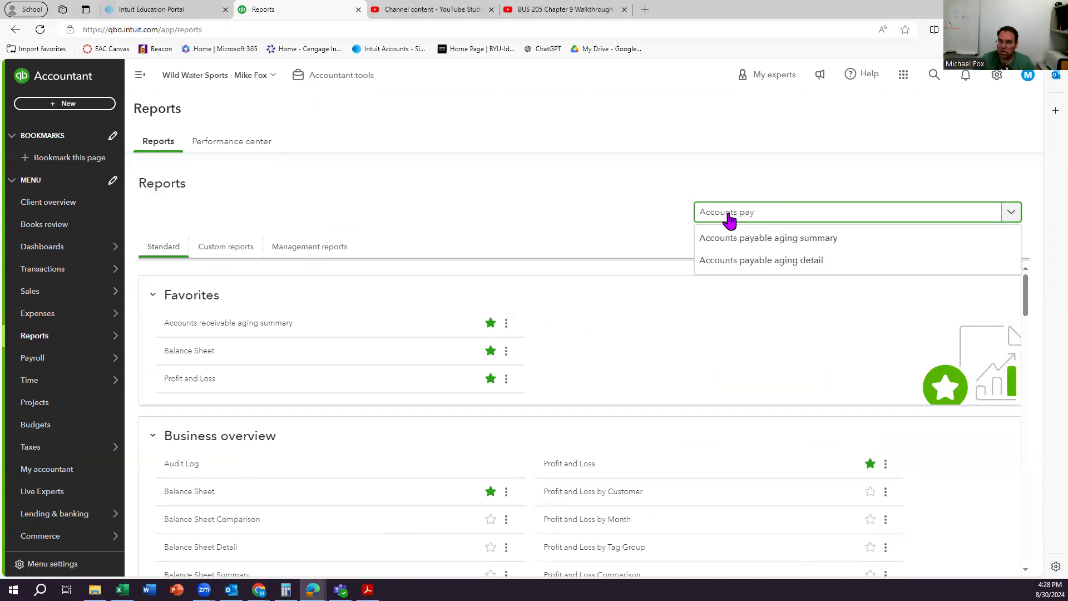
left_click(743, 239)
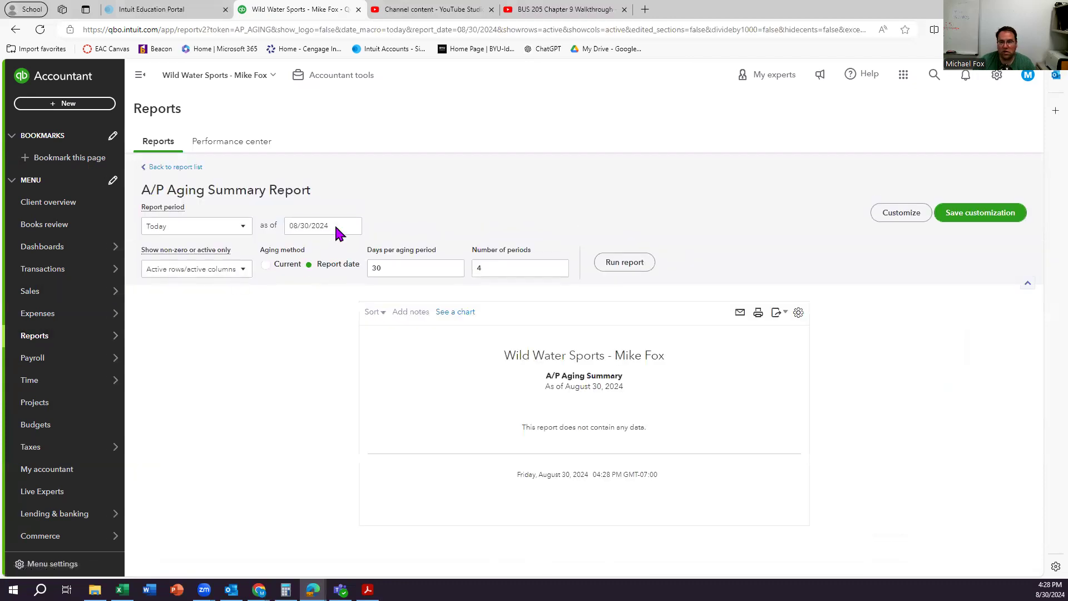
Set the A/P Aging Summary's as-of date to 01/31/2027 and run the report.
left_click(323, 226)
type("1/")
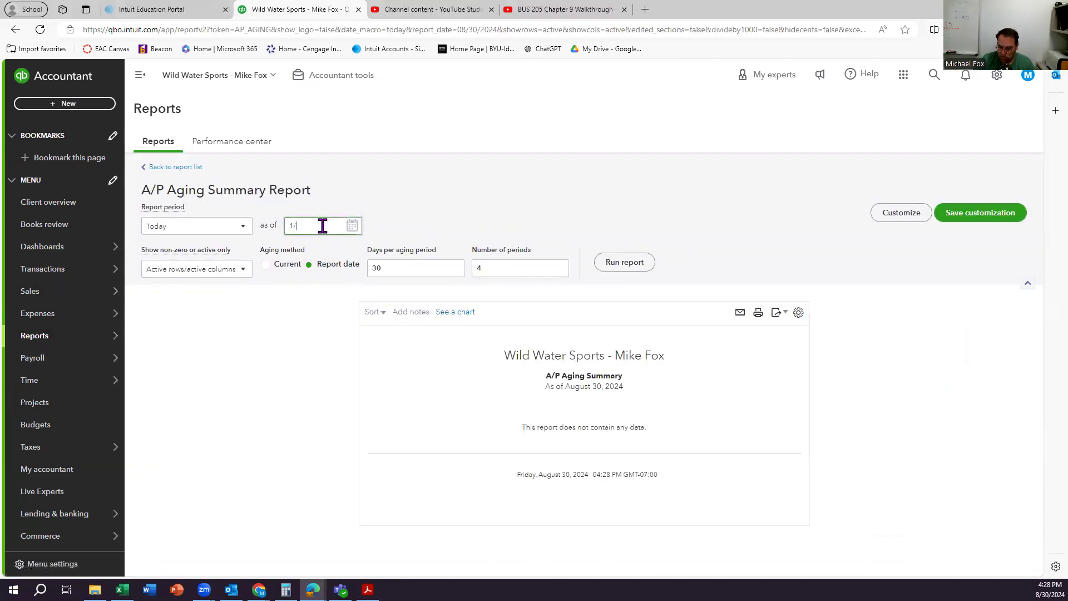
type("31/27")
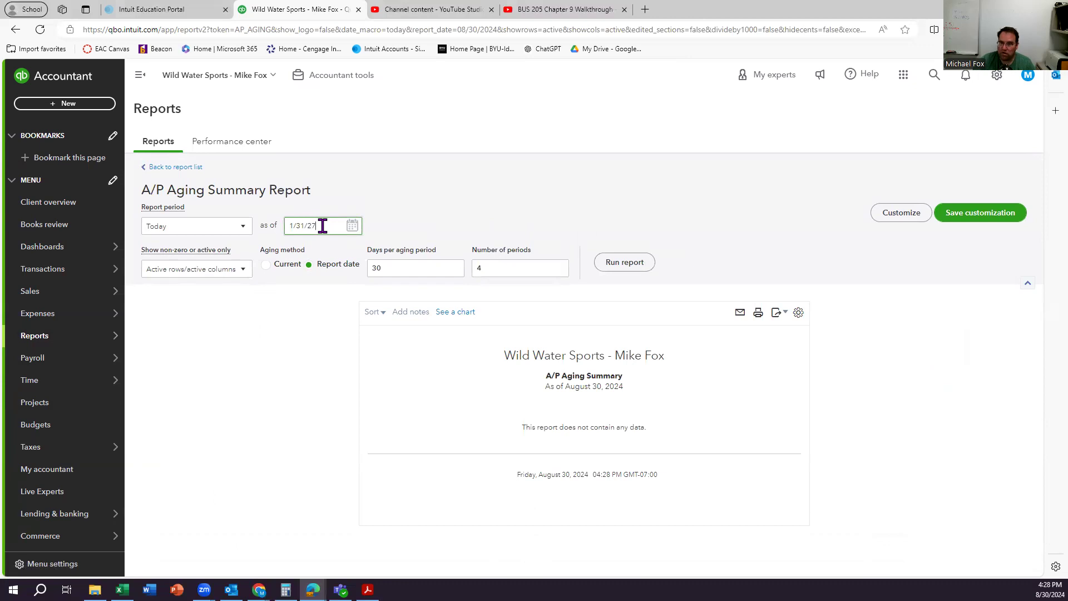
left_click(465, 186)
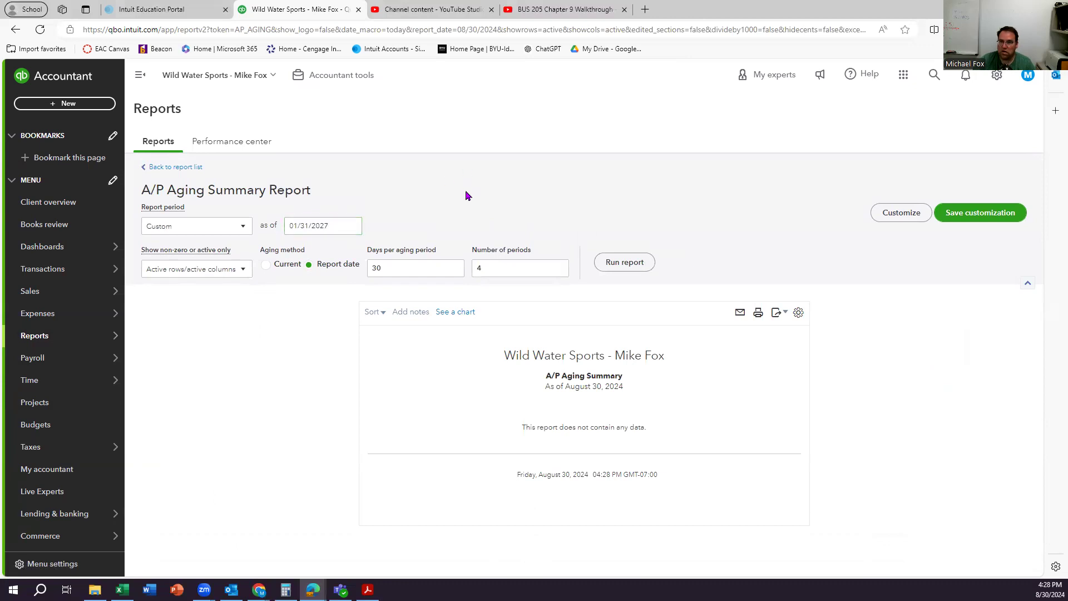
left_click(635, 268)
Drill down from the Best Buy Geek Squad total to its bill and return to the A/P Aging Summary.
scroll(579, 203, "down", 1)
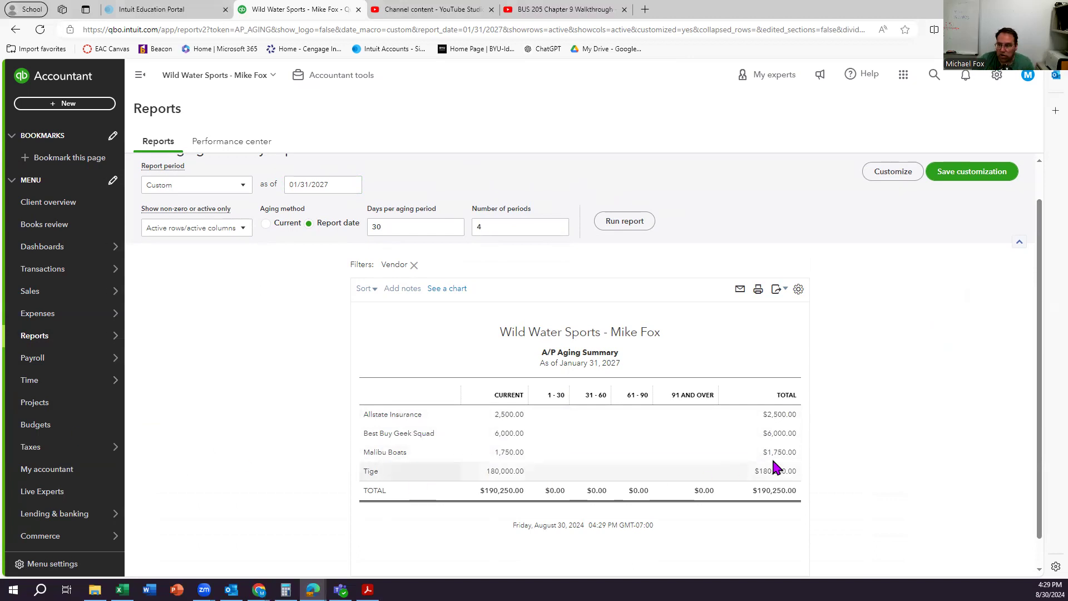
left_click(781, 434)
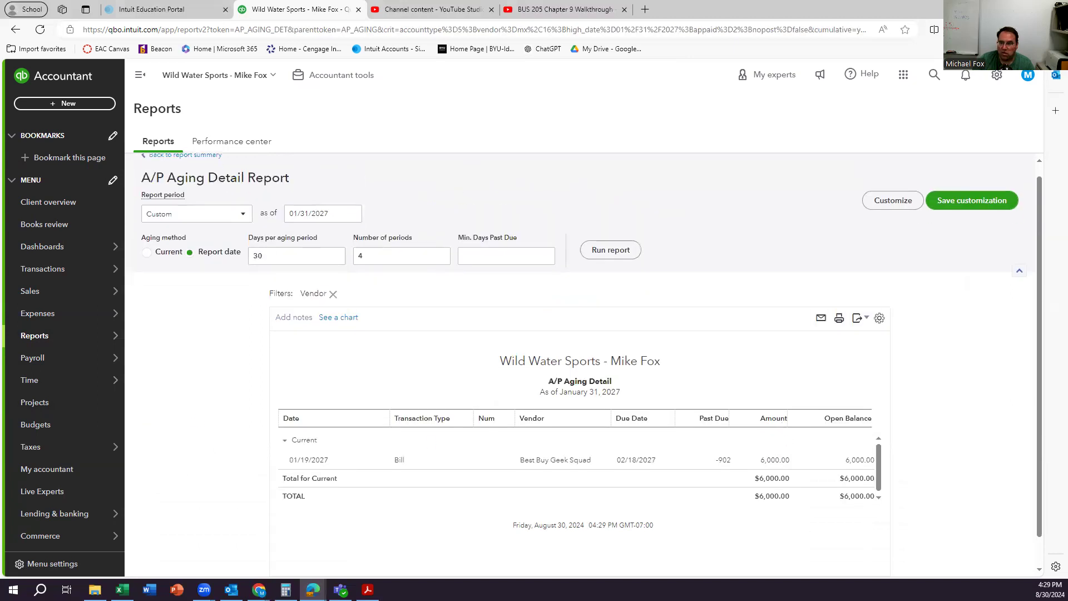
left_click(775, 460)
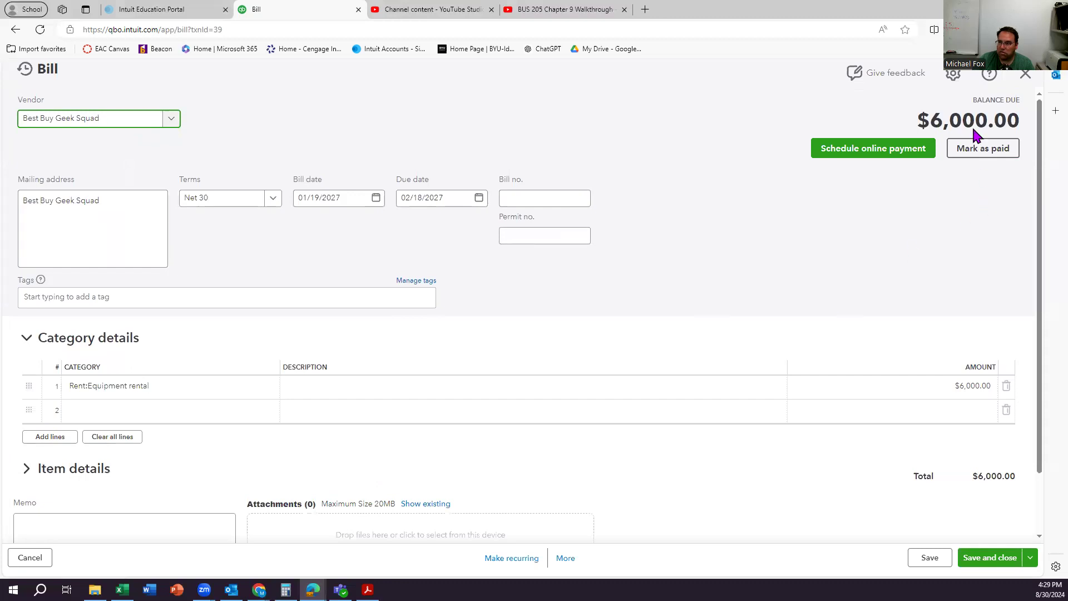
left_click(1026, 74)
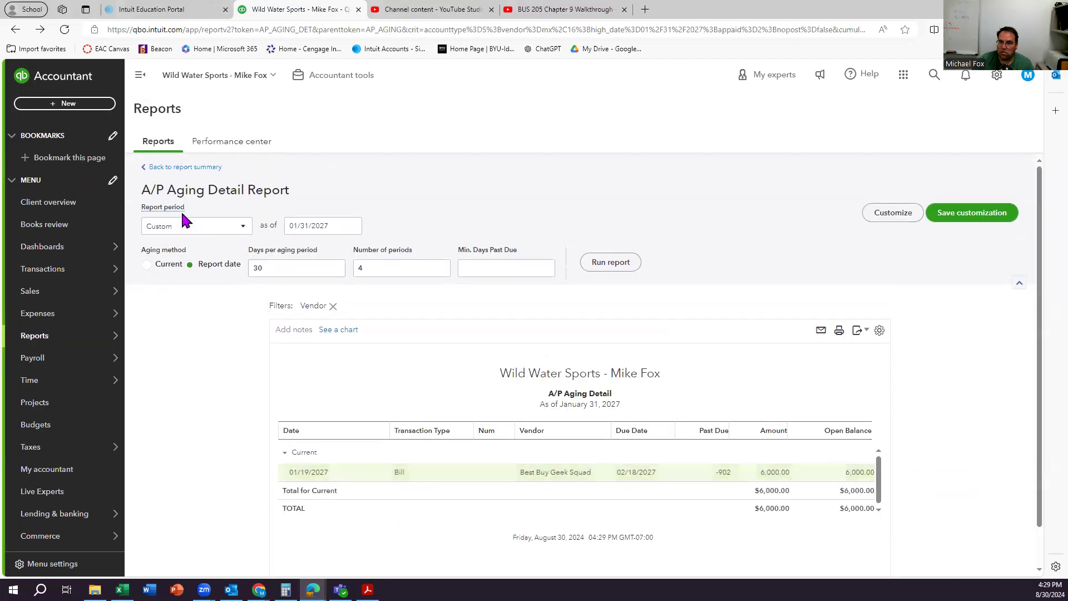
left_click(178, 169)
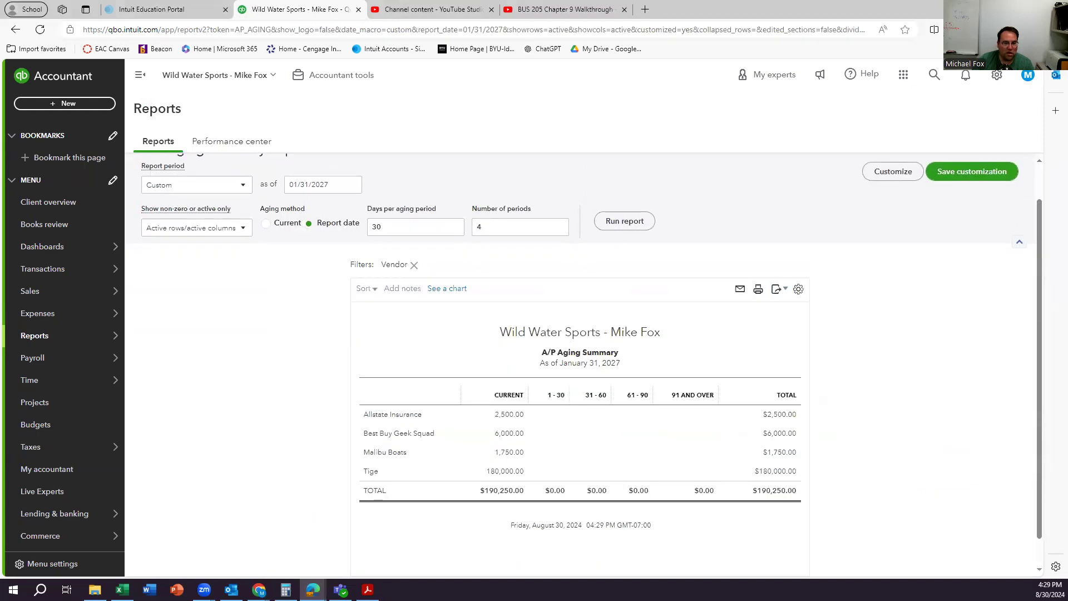
Search the reports list for "inventory" and open the Inventory Valuation Summary.
key("alt+Tab")
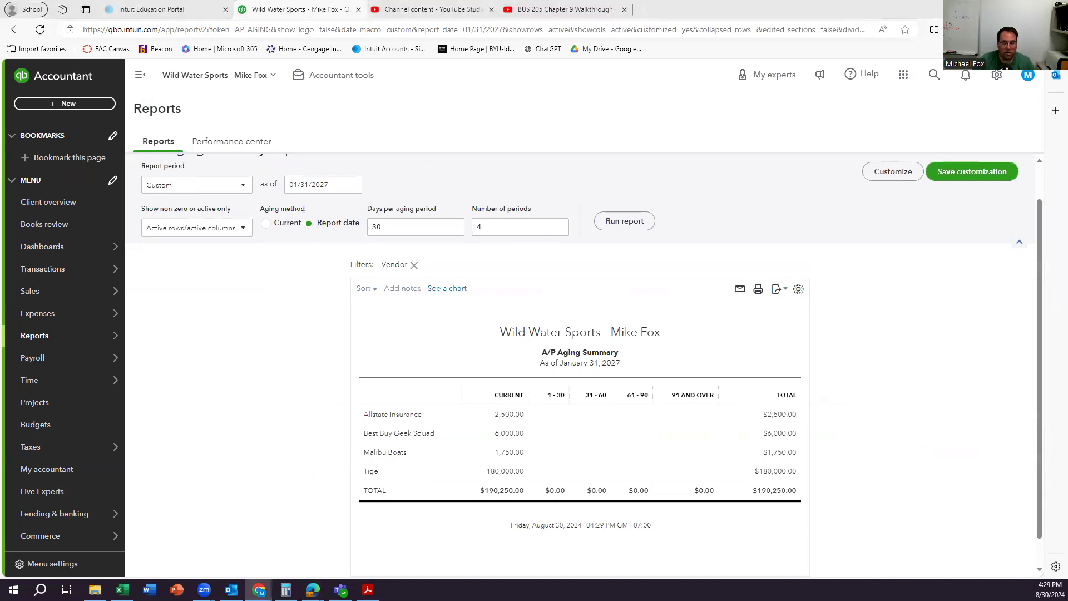
mouse_move(93, 345)
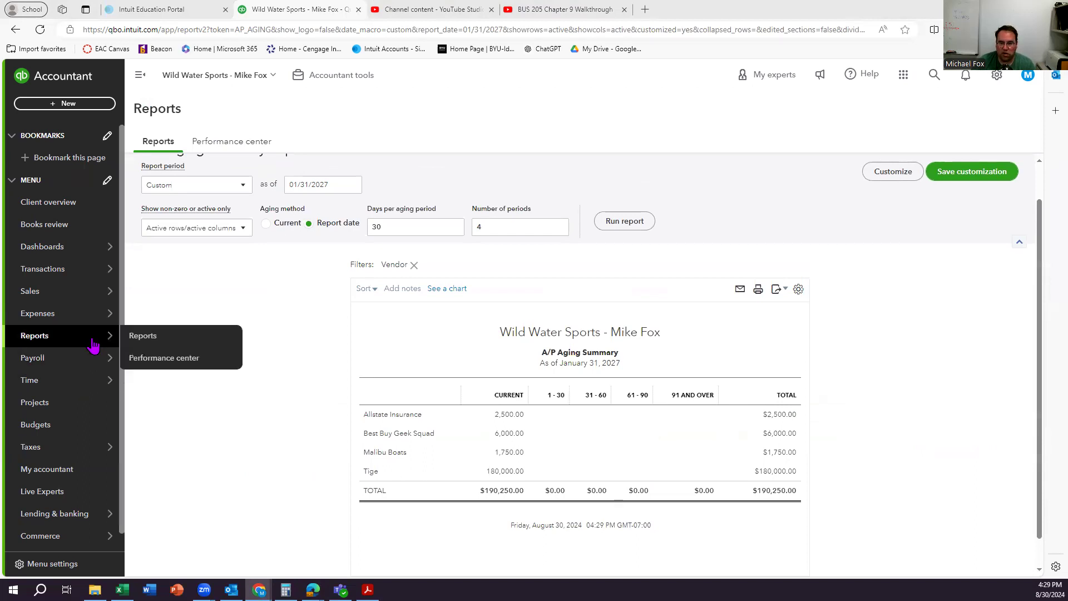
left_click(136, 337)
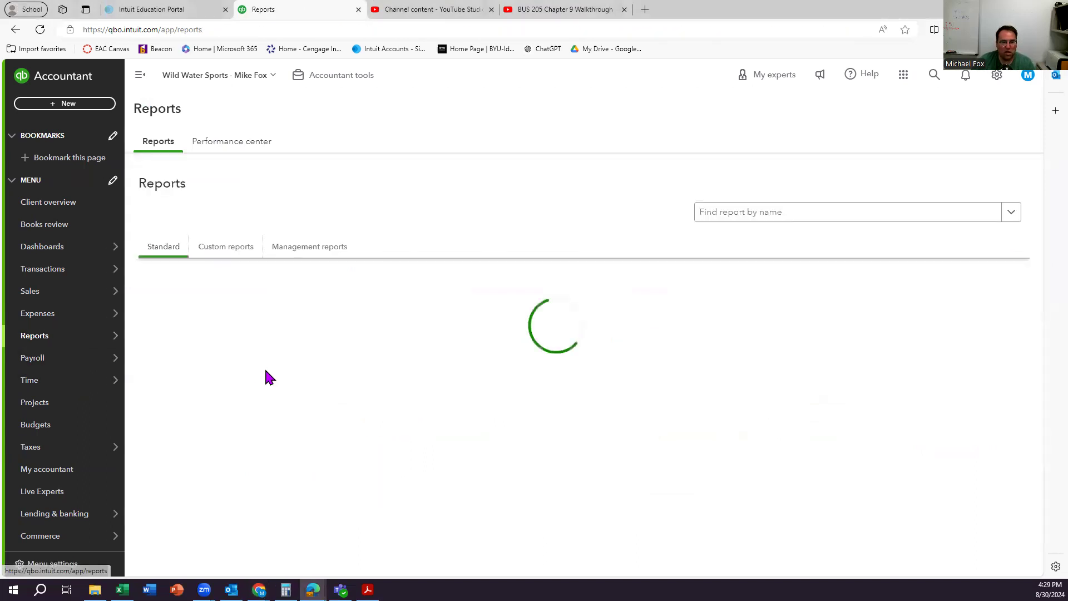
left_click(741, 220)
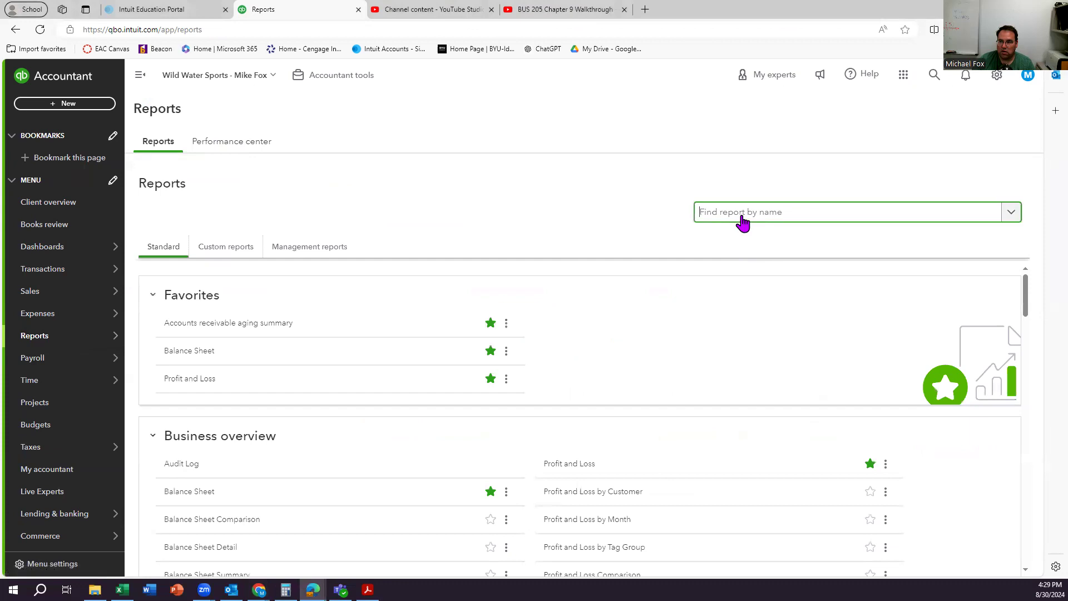
type("inventory")
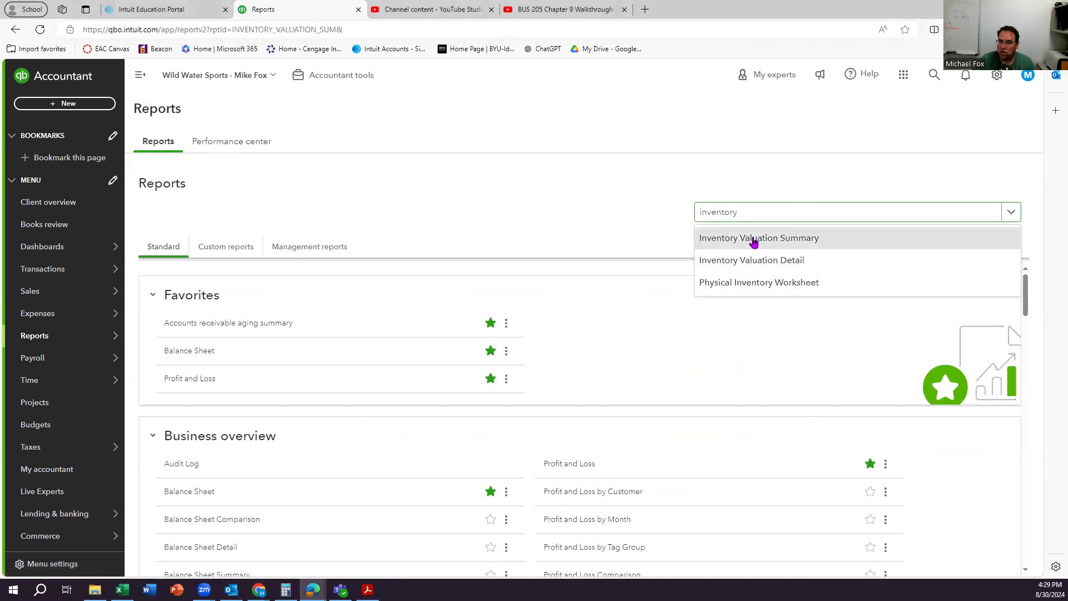
left_click(754, 240)
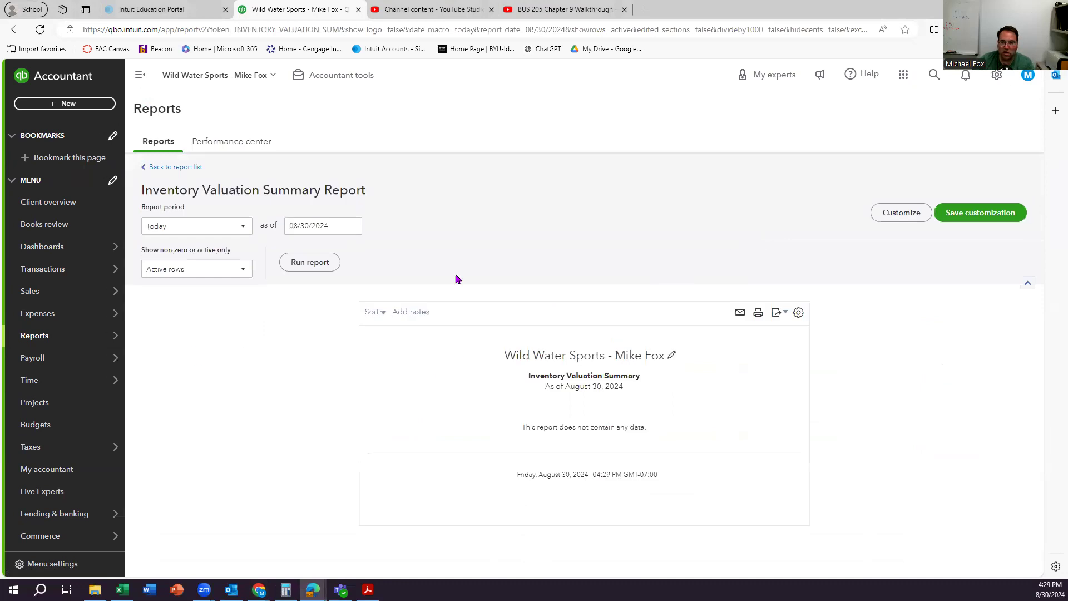
Set the Inventory Valuation Summary's as-of date to 01/31/2027 and run the report.
left_click(331, 227)
type("1/6")
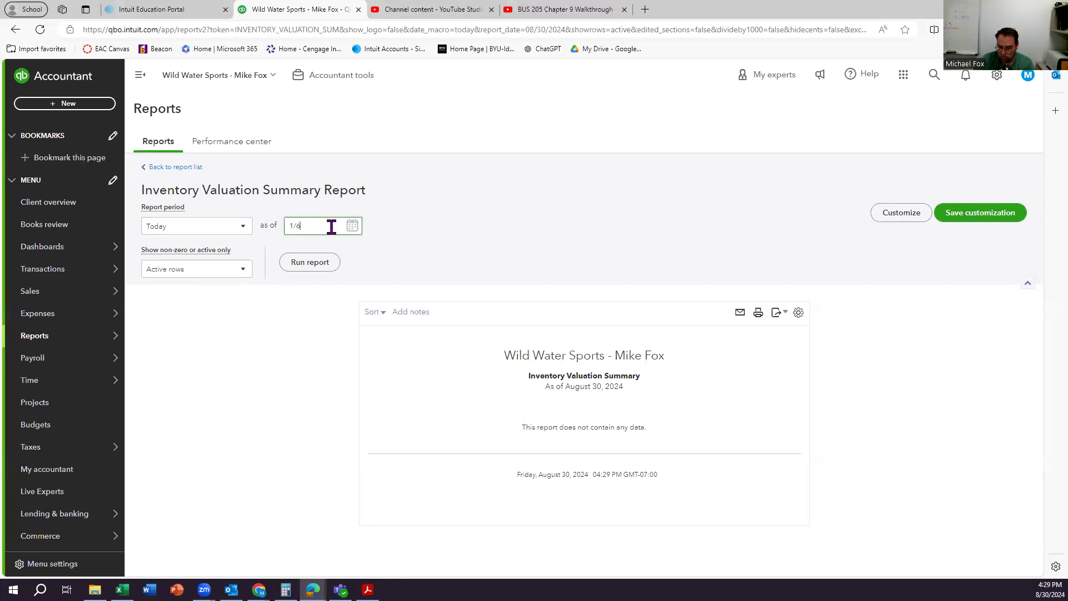
type("31/27")
left_click(300, 272)
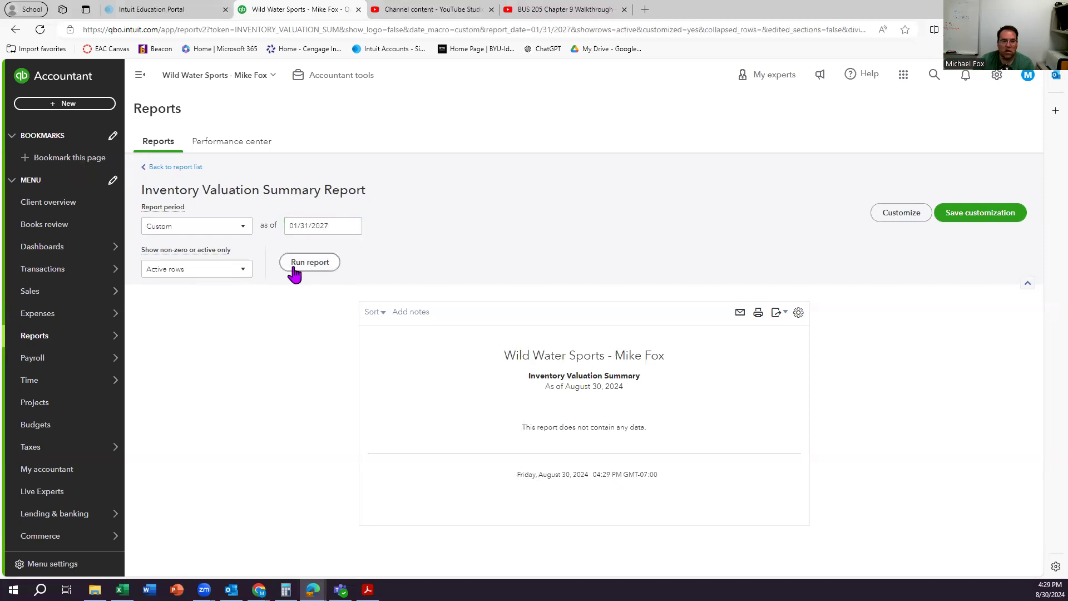
Drill down from the Wake Accessory Package quantity to its valuation detail and open the Malibu Boats bill.
scroll(295, 272, "down", 2)
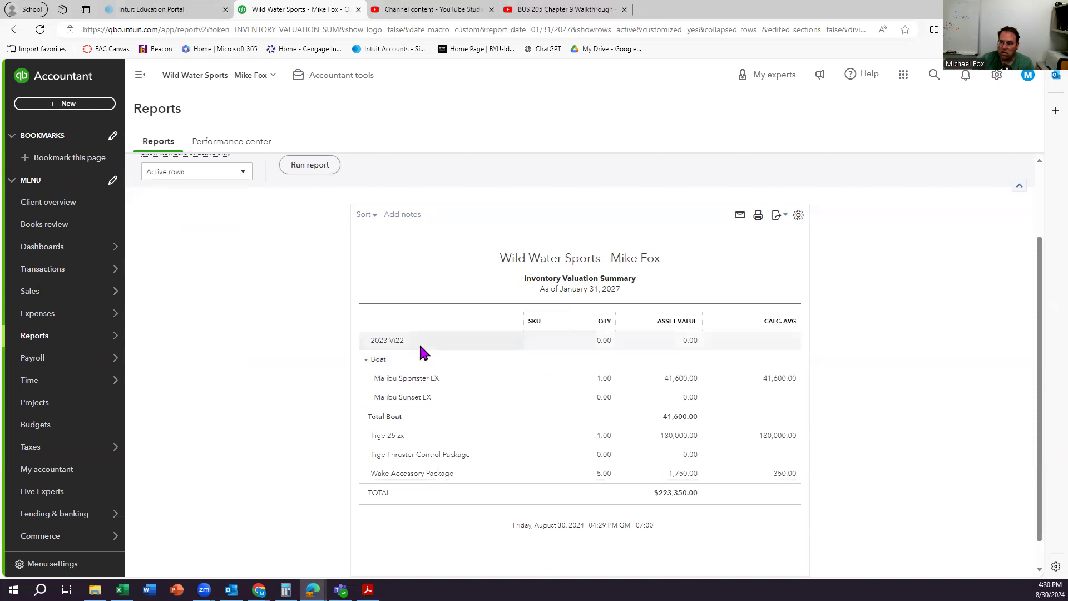
scroll(423, 352, "down", 1)
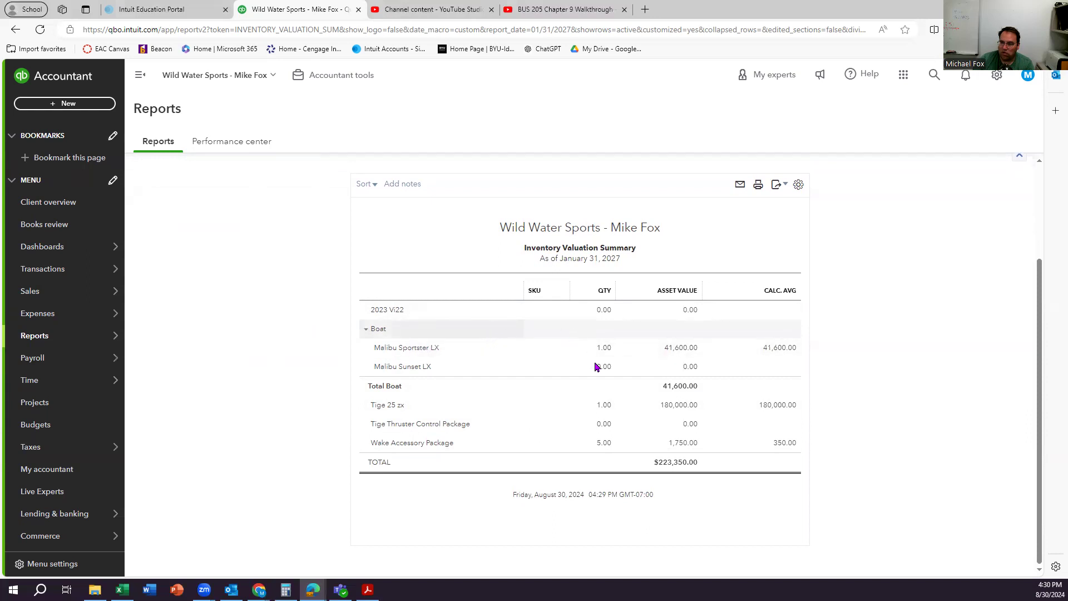
left_click(603, 445)
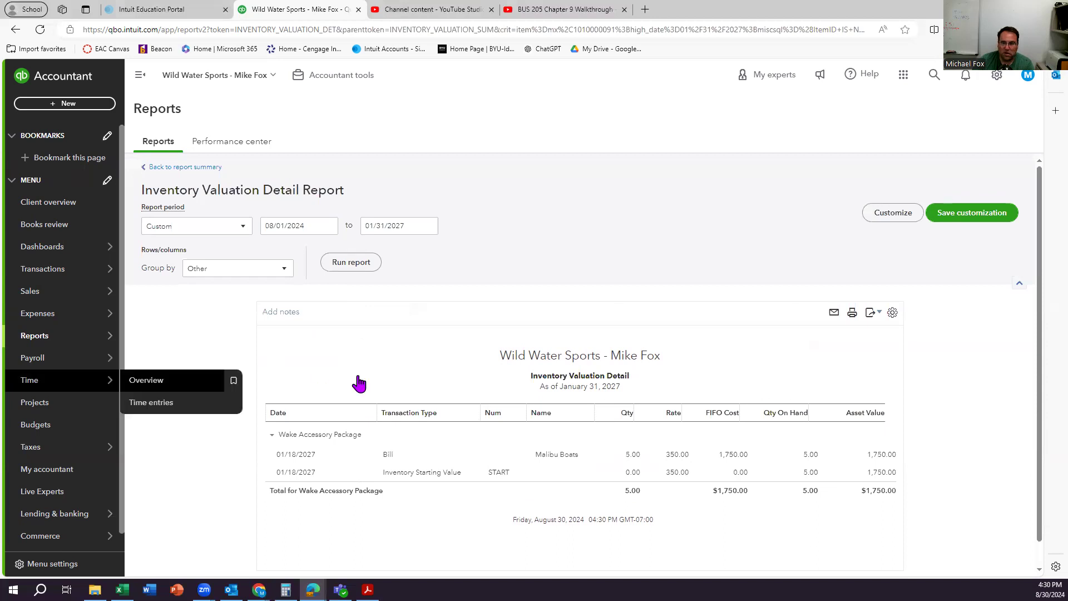
scroll(375, 386, "down", 1)
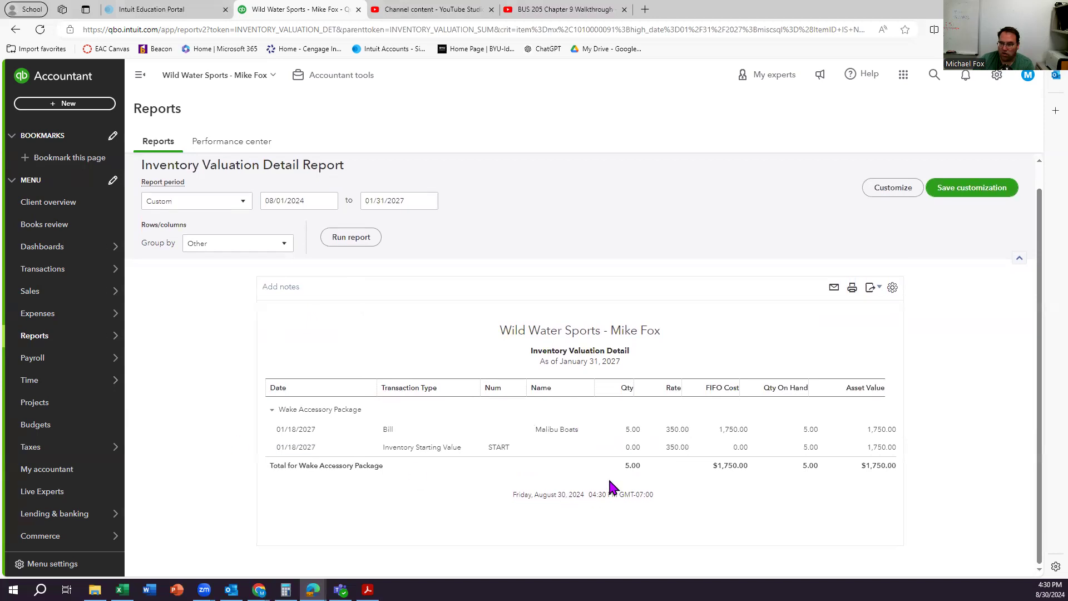
left_click(388, 429)
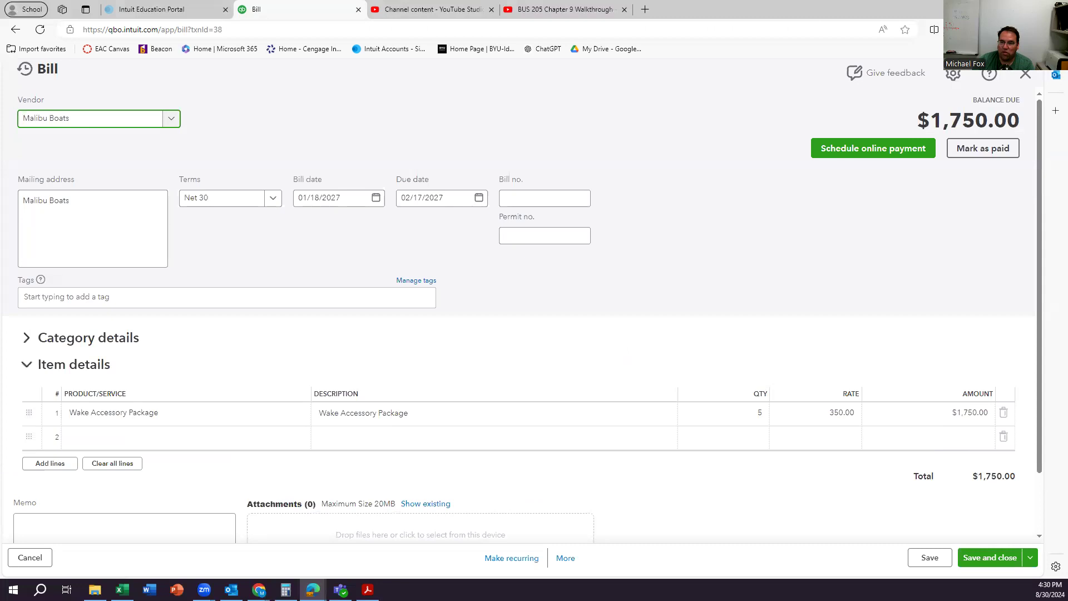
Close the Malibu Boats bill and return from the valuation detail to the Inventory Valuation Summary.
left_click(1025, 76)
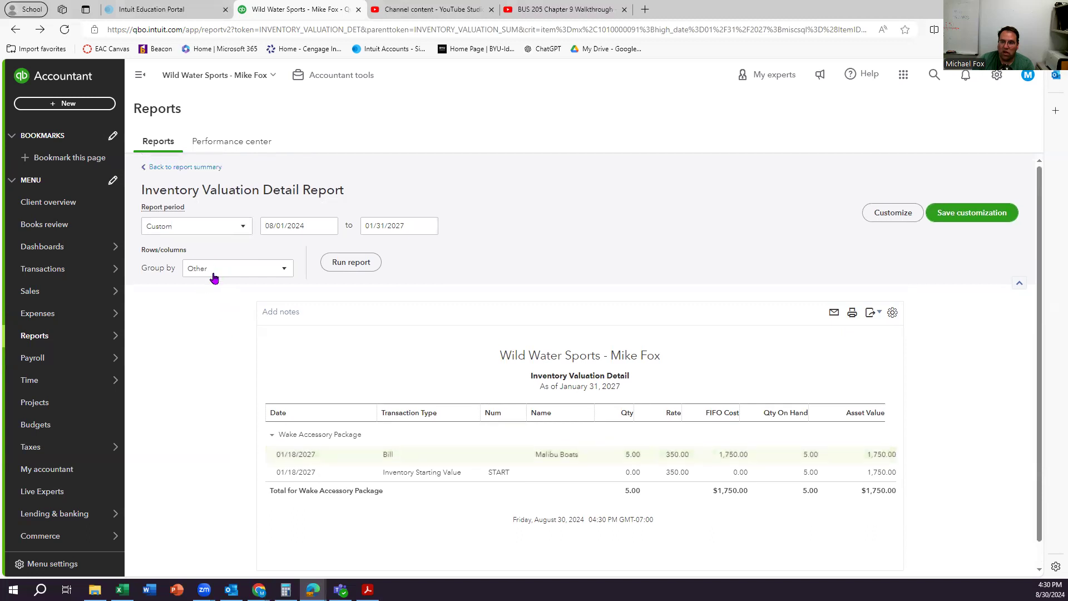
left_click(203, 167)
mouse_move(120, 379)
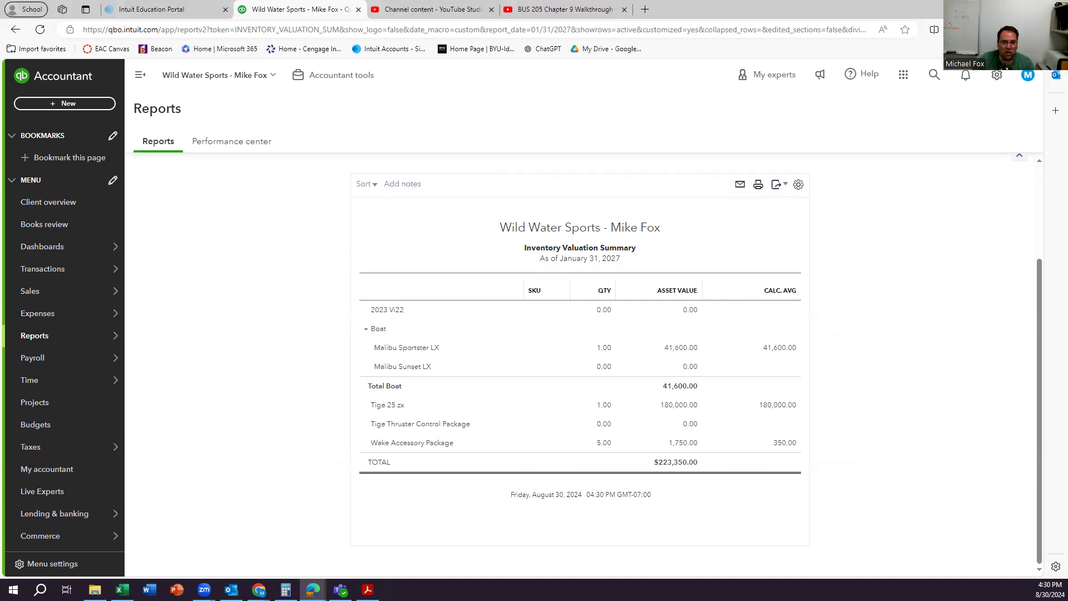
key("alt+Tab")
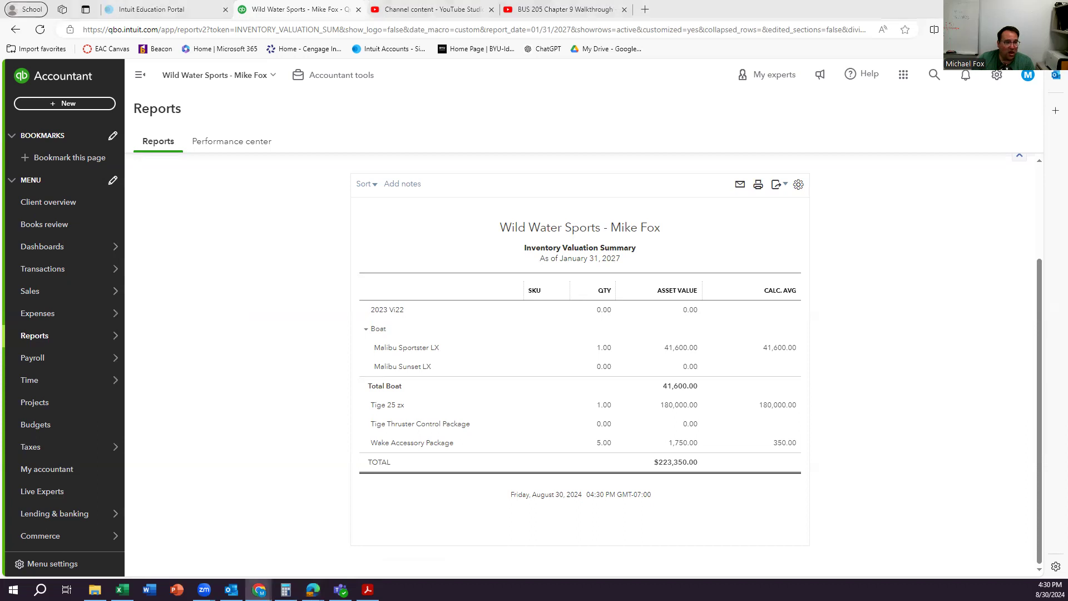